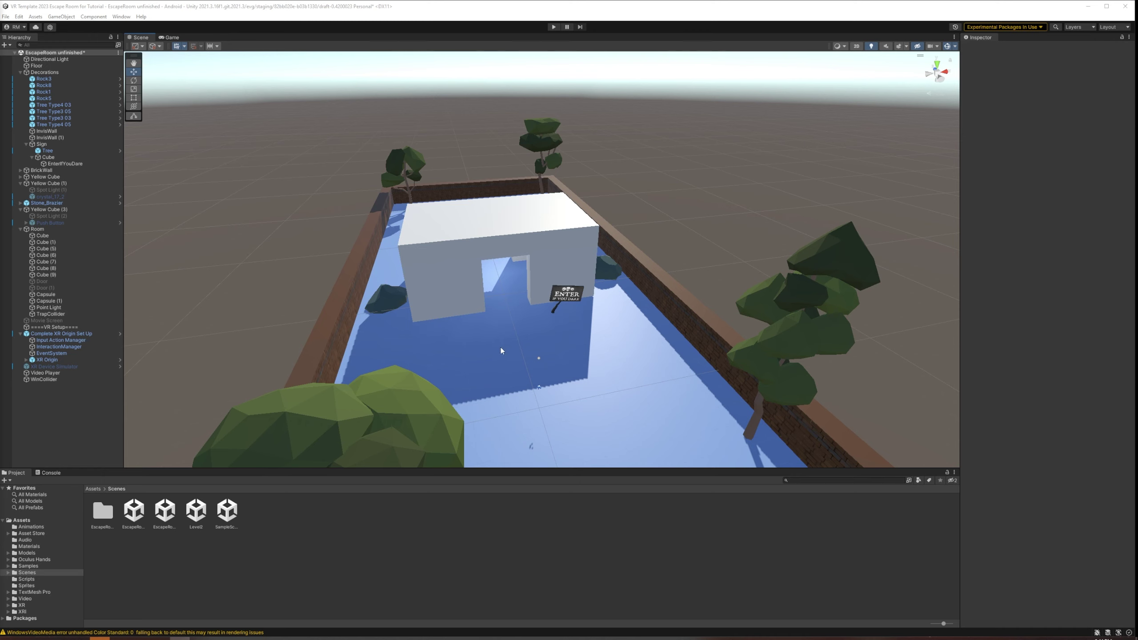
Inspect the escape room's exterior, including the walled yard, the trees and the sign by the entrance.
{"action": "middle_click_drag", "start_coordinate": [500, 347], "coordinate": [520, 305]}
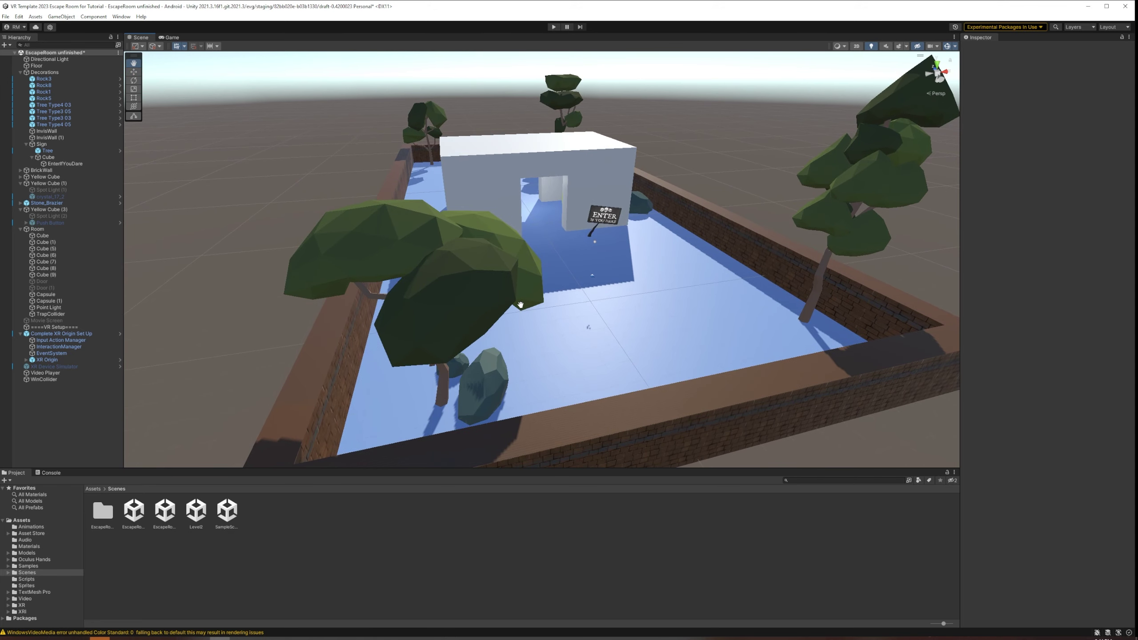
{"action": "left_click_drag", "start_coordinate": [520, 304], "coordinate": [512, 307], "text": "alt"}
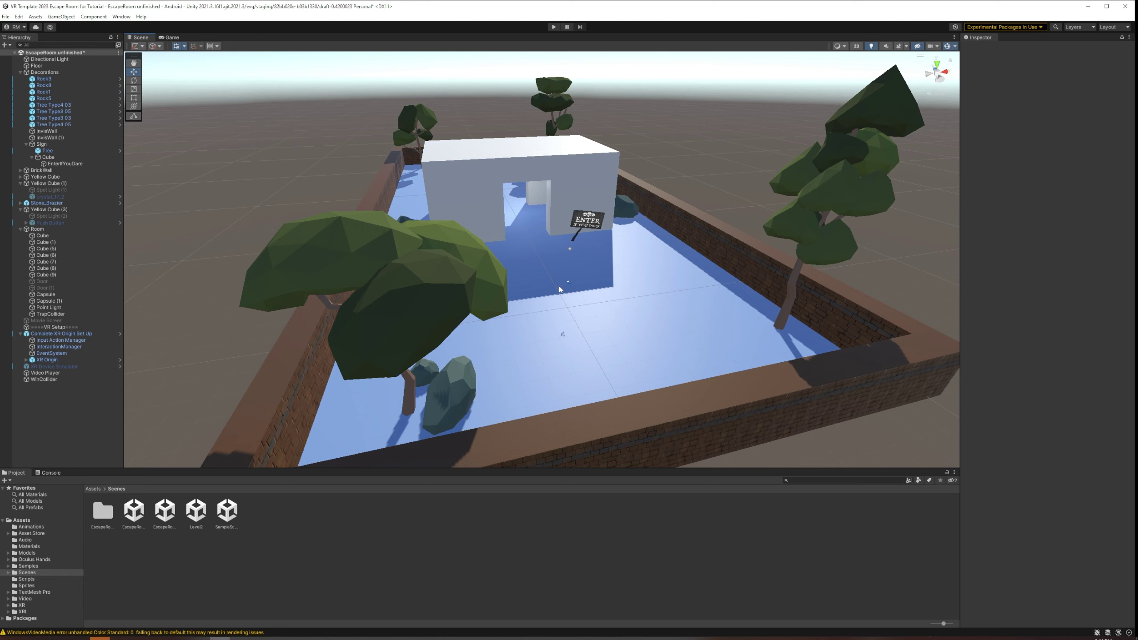
{"action": "scroll", "coordinate": [559, 287], "scroll_direction": "up", "scroll_amount": 10}
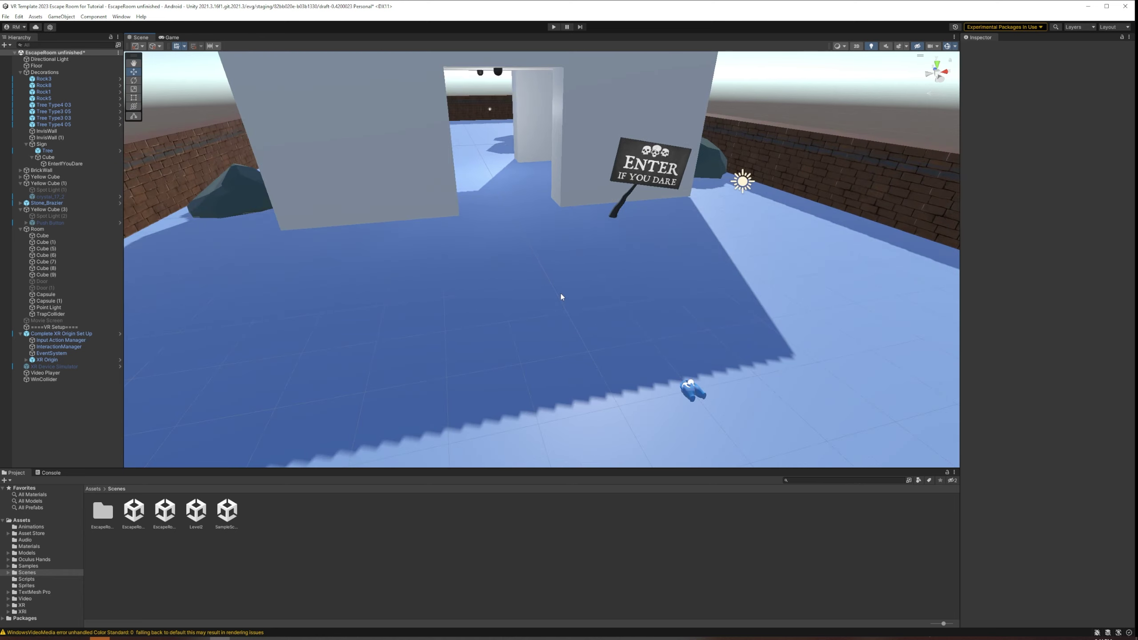
{"action": "middle_click_drag", "start_coordinate": [562, 297], "coordinate": [592, 267]}
{"action": "scroll", "coordinate": [589, 240], "scroll_direction": "down", "scroll_amount": 3}
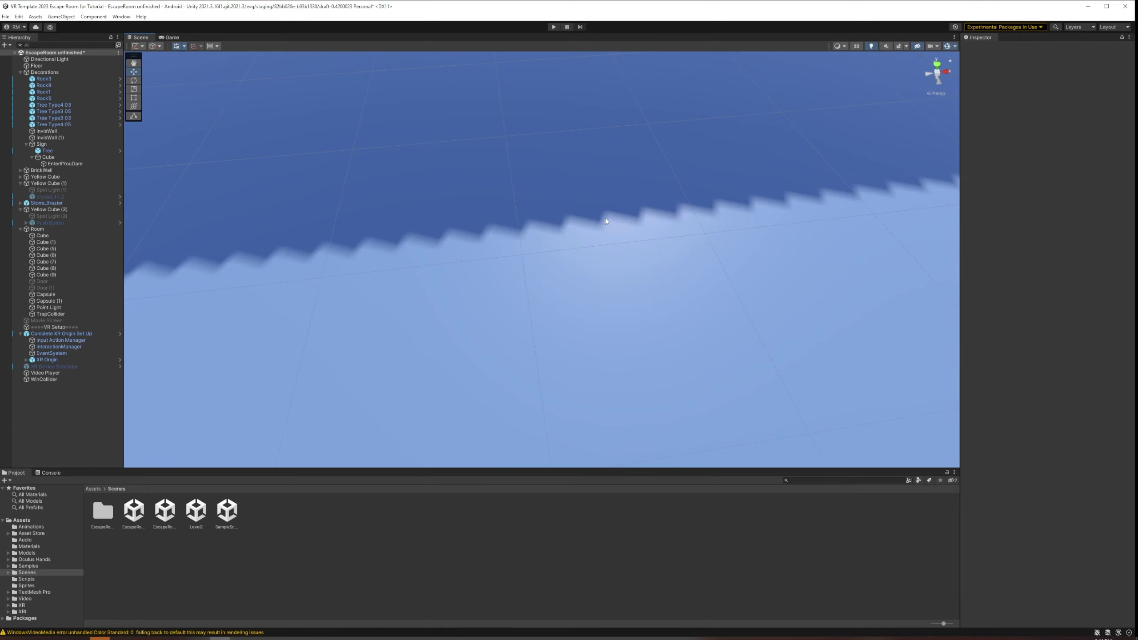
{"action": "scroll", "coordinate": [612, 218], "scroll_direction": "down", "scroll_amount": 4}
{"action": "right_click_drag", "start_coordinate": [620, 219], "coordinate": [632, 169]}
{"action": "left_click_drag", "start_coordinate": [632, 169], "coordinate": [482, 146], "text": "alt"}
{"action": "right_click_drag", "start_coordinate": [482, 145], "coordinate": [648, 119]}
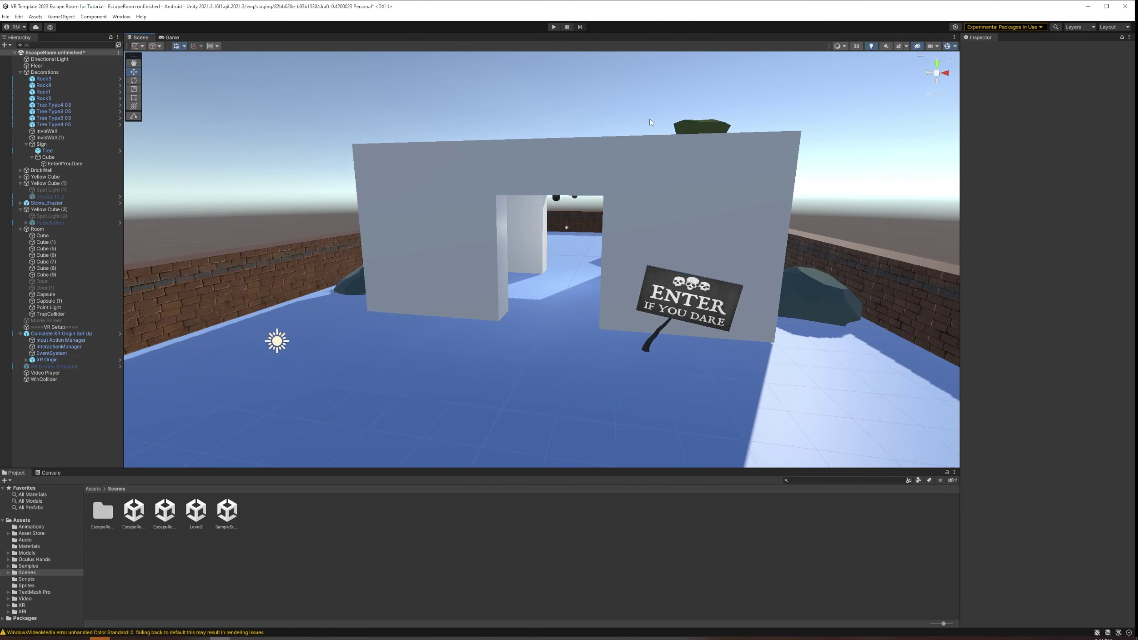
Look around inside the room at the yellow cubes, the push button, the walls and the lights.
{"action": "scroll", "coordinate": [636, 191], "scroll_direction": "up", "scroll_amount": 8}
{"action": "right_click_drag", "start_coordinate": [636, 191], "coordinate": [548, 162]}
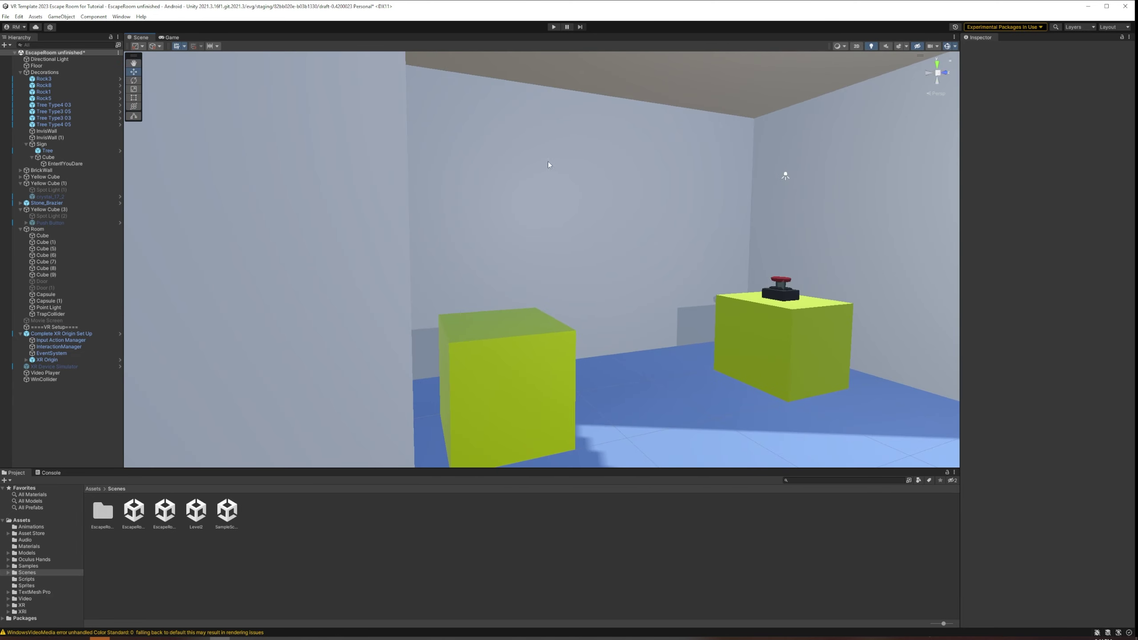
{"action": "mouse_move", "coordinate": [547, 161]}
{"action": "middle_mouse_down"}
{"action": "mouse_move", "coordinate": [509, 162]}
{"action": "mouse_move", "coordinate": [528, 167]}
{"action": "middle_mouse_up"}
{"action": "right_click_drag", "start_coordinate": [624, 191], "coordinate": [538, 216]}
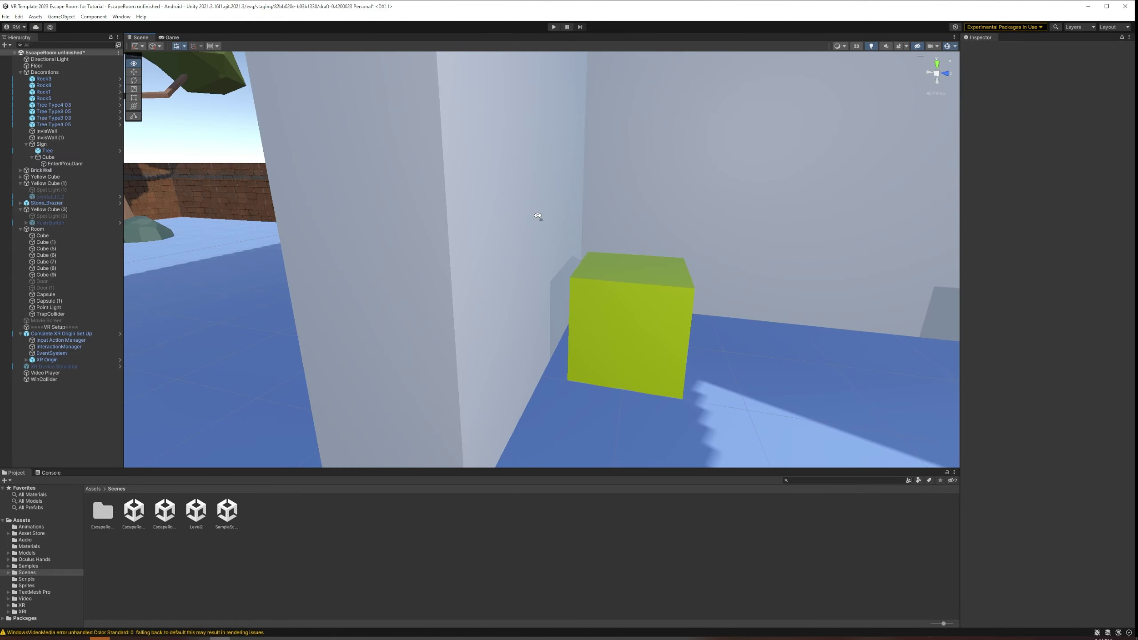
{"action": "middle_click_drag", "start_coordinate": [538, 216], "coordinate": [579, 198]}
{"action": "right_click_drag", "start_coordinate": [580, 199], "coordinate": [861, 193]}
{"action": "scroll", "coordinate": [542, 201], "scroll_direction": "down", "scroll_amount": 3}
{"action": "scroll", "coordinate": [543, 204], "scroll_direction": "down", "scroll_amount": 5}
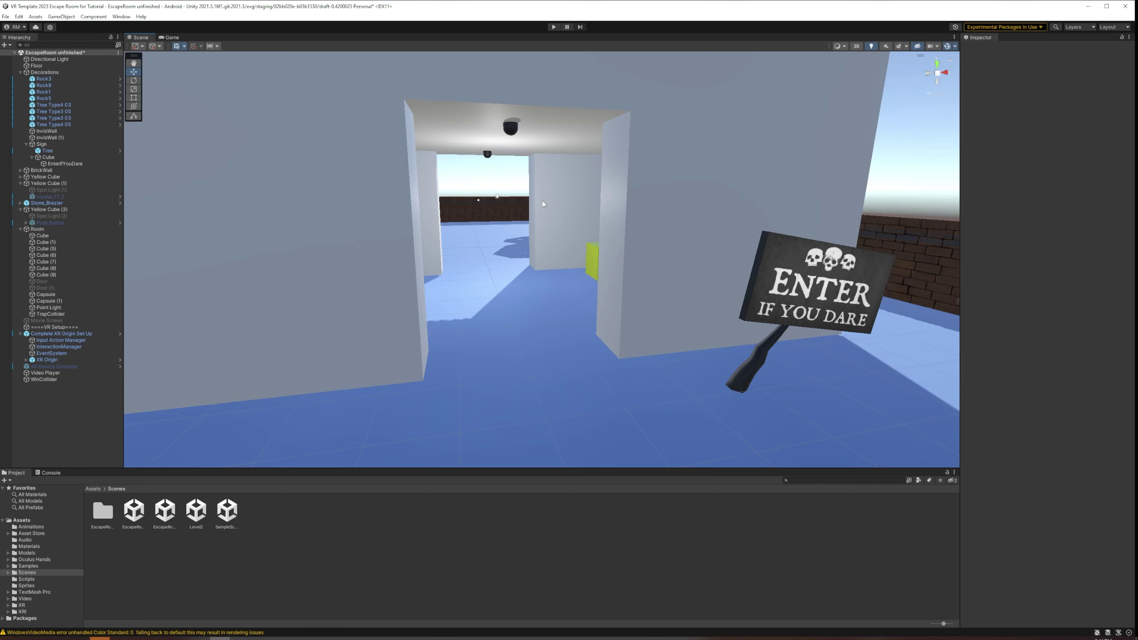
{"action": "middle_click_drag", "start_coordinate": [542, 201], "coordinate": [543, 208]}
{"action": "scroll", "coordinate": [570, 250], "scroll_direction": "up", "scroll_amount": 6}
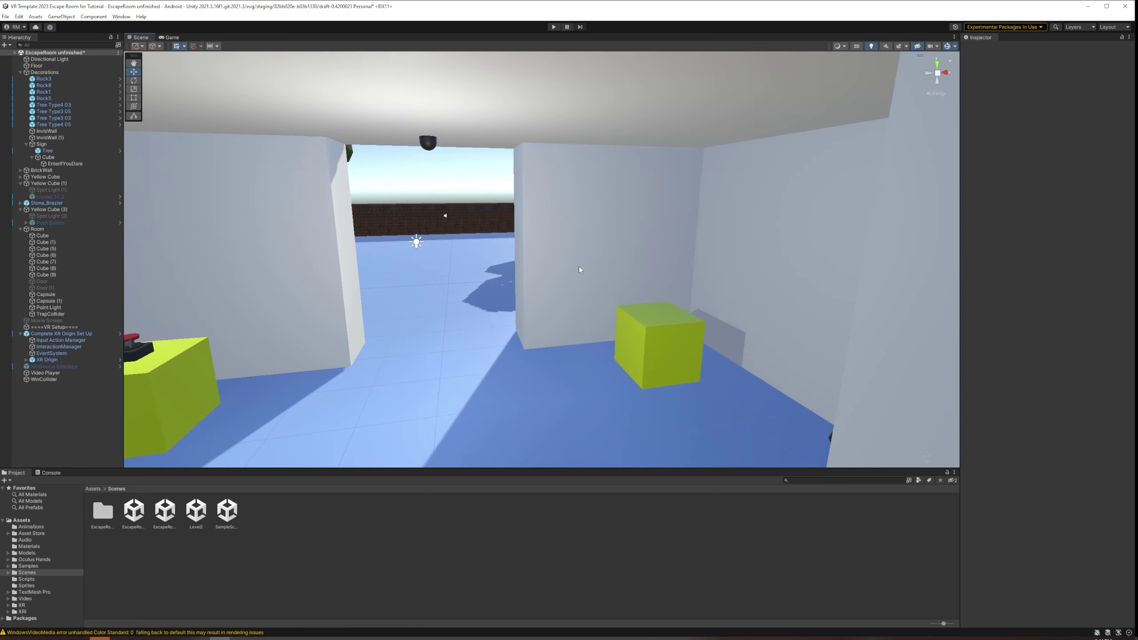
{"action": "right_click_drag", "start_coordinate": [633, 257], "coordinate": [486, 264]}
{"action": "middle_click_drag", "start_coordinate": [486, 267], "coordinate": [488, 260]}
{"action": "scroll", "coordinate": [489, 262], "scroll_direction": "up", "scroll_amount": 2}
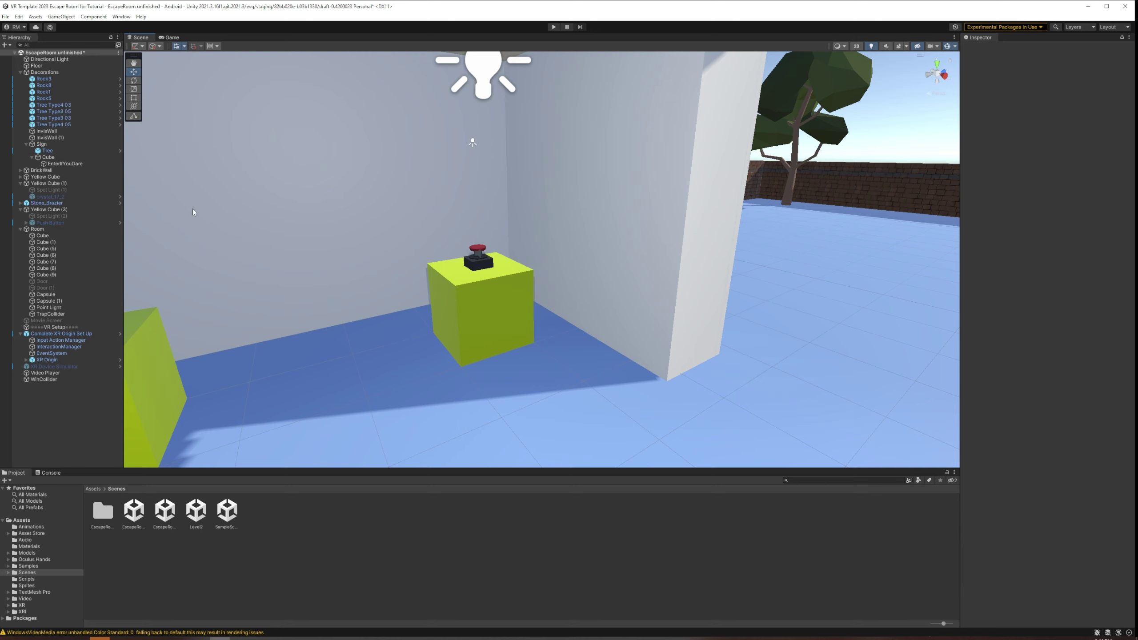
{"action": "left_click_drag", "start_coordinate": [547, 154], "coordinate": [504, 205], "text": "alt"}
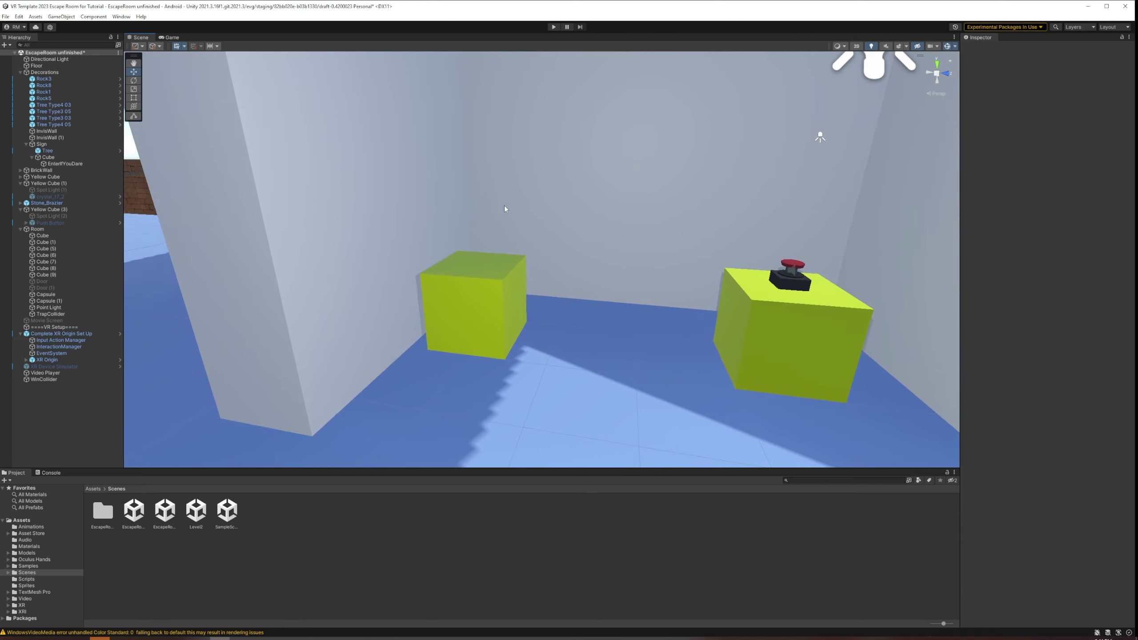
{"action": "right_click_drag", "start_coordinate": [705, 242], "coordinate": [525, 188]}
{"action": "left_click_drag", "start_coordinate": [524, 188], "coordinate": [591, 180], "text": "alt"}
{"action": "middle_click_drag", "start_coordinate": [449, 229], "coordinate": [467, 230]}
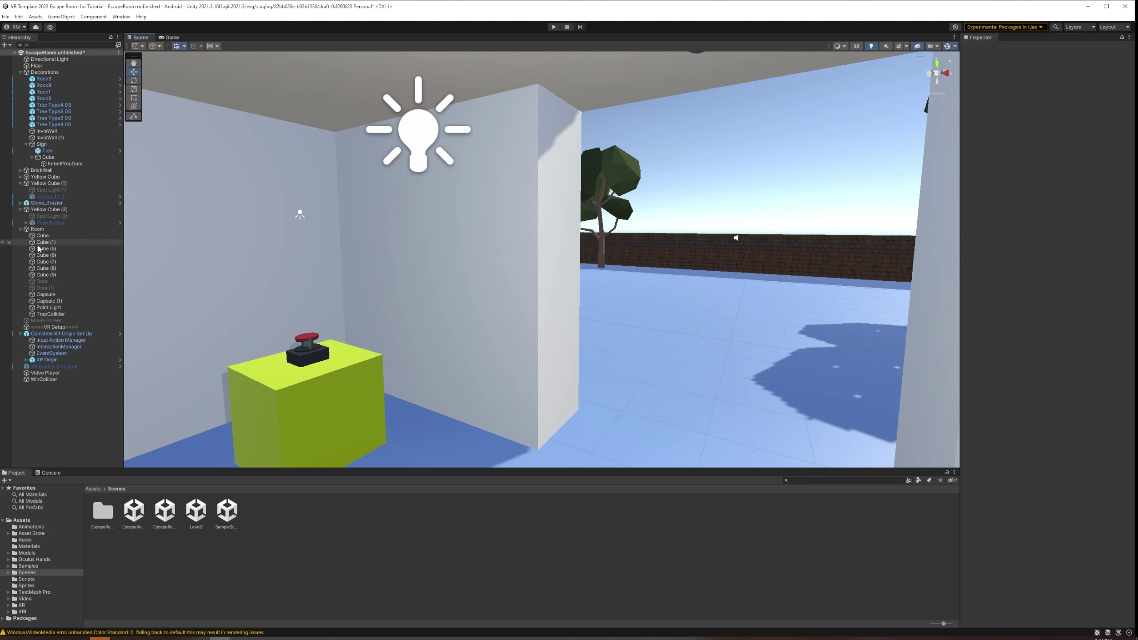
Toggle the room's Point Light off and on to compare the lighting, leaving it enabled.
{"action": "left_click", "coordinate": [60, 309]}
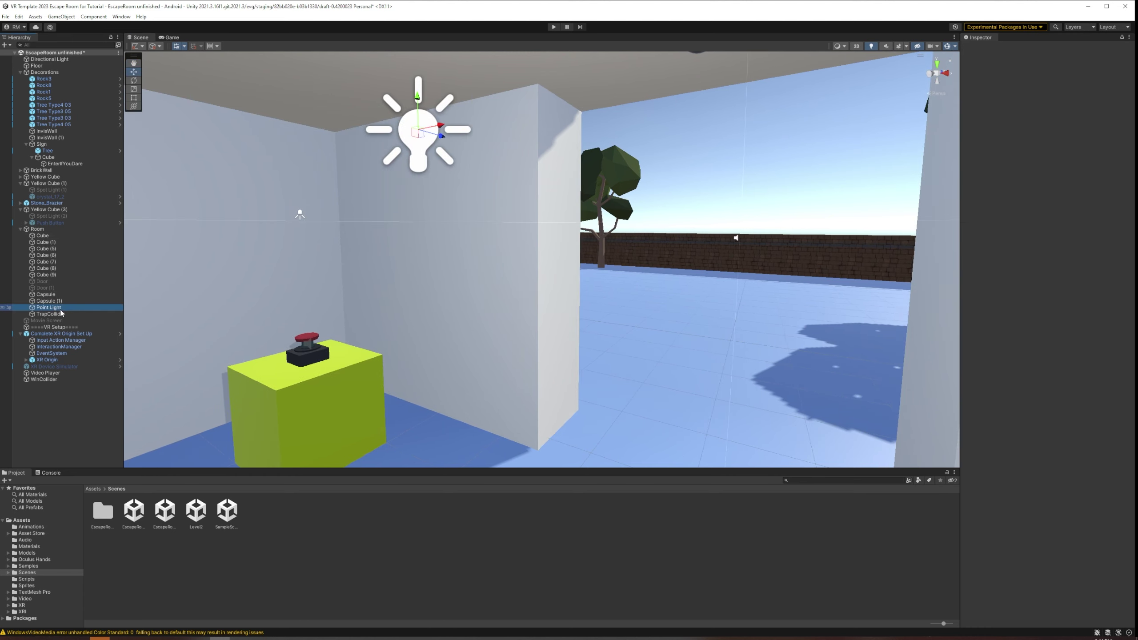
{"action": "left_click", "coordinate": [981, 50]}
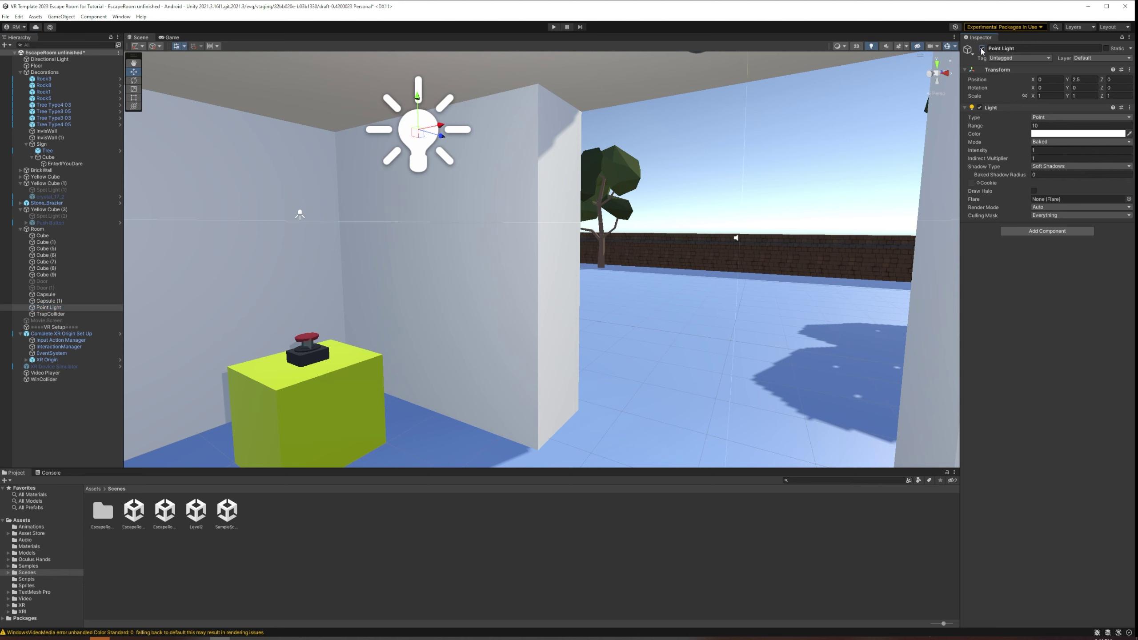
{"action": "left_click", "coordinate": [982, 49]}
{"action": "left_click", "coordinate": [981, 49]}
{"action": "left_click", "coordinate": [982, 49]}
{"action": "left_click", "coordinate": [982, 49]}
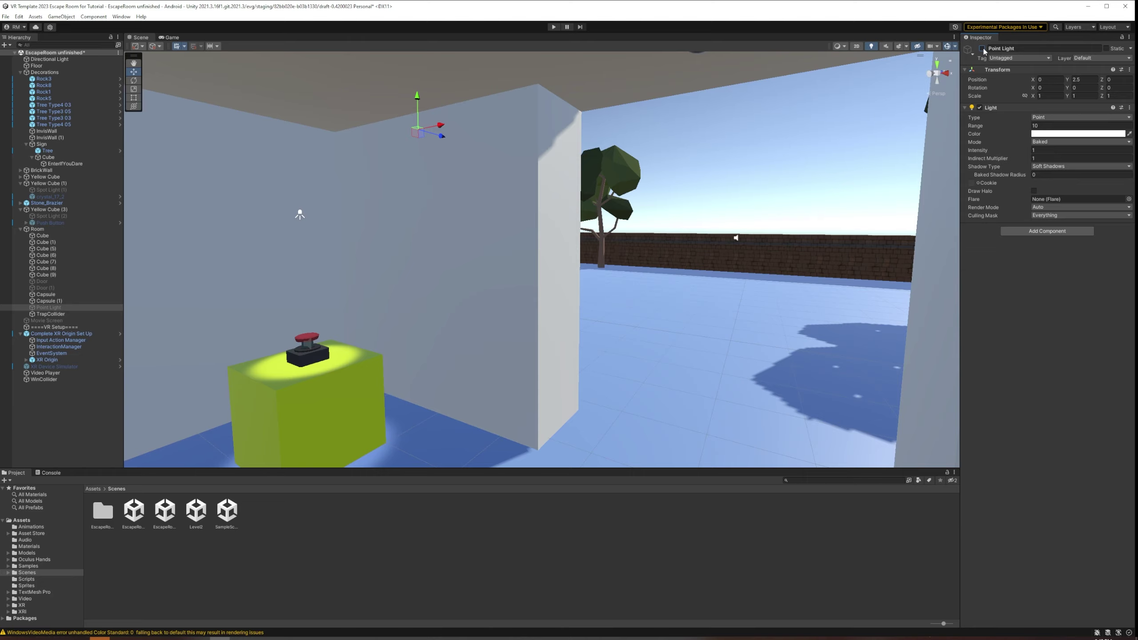
{"action": "left_click", "coordinate": [982, 48]}
{"action": "left_click", "coordinate": [981, 48]}
{"action": "left_click", "coordinate": [982, 49]}
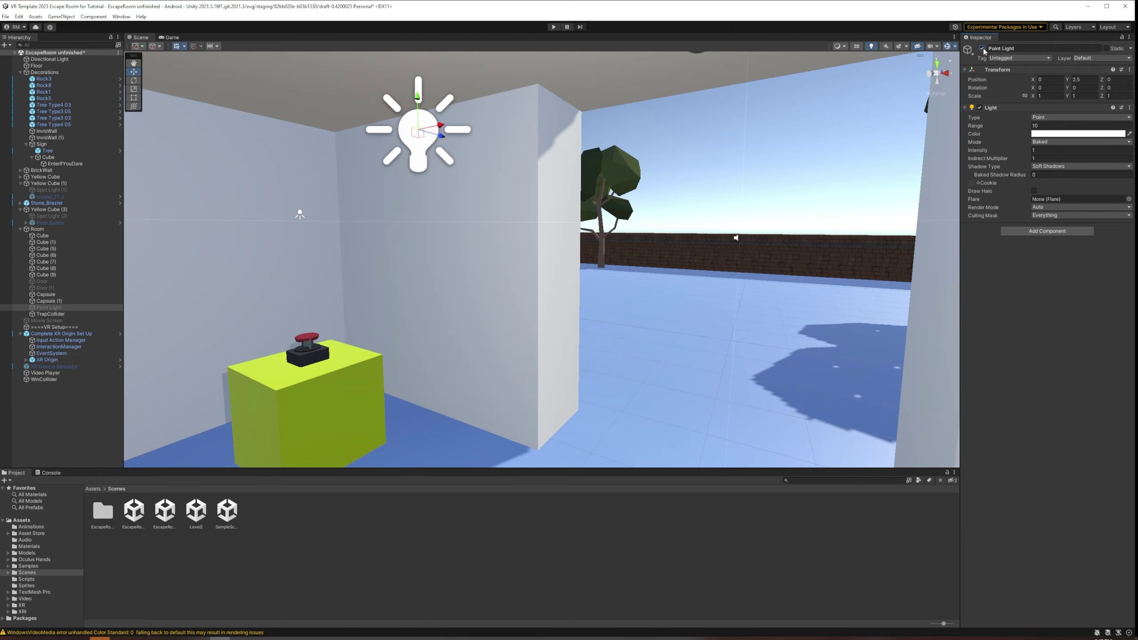
{"action": "right_click_drag", "start_coordinate": [633, 167], "coordinate": [701, 118]}
{"action": "key", "text": "f"}
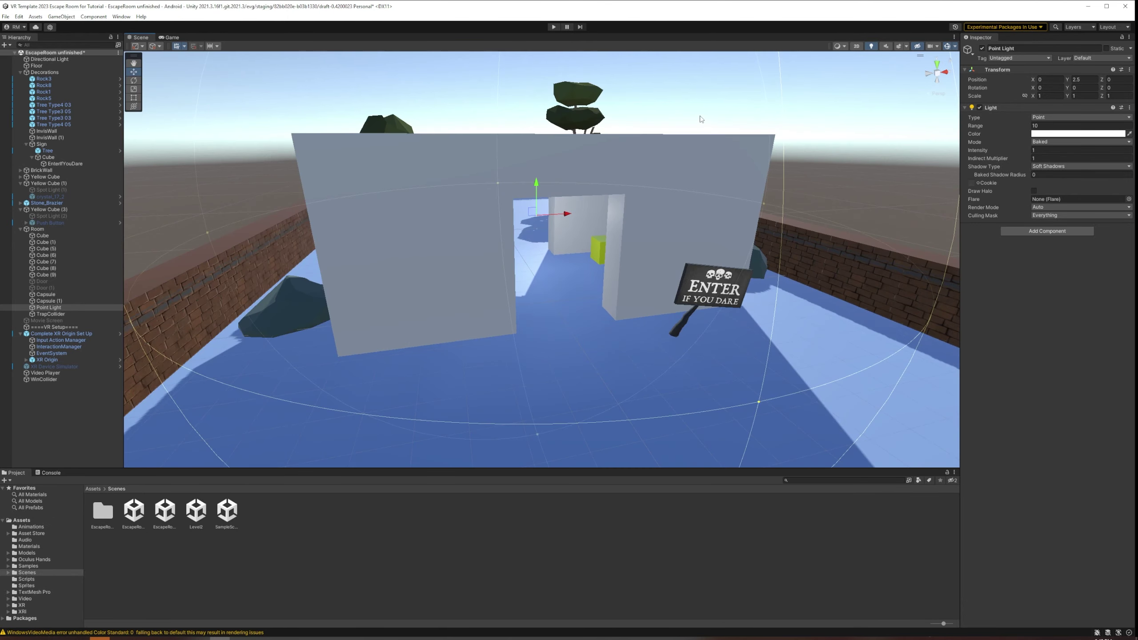
Deselect the light and examine the entire walled scene from several outside angles.
{"action": "left_click", "coordinate": [890, 199]}
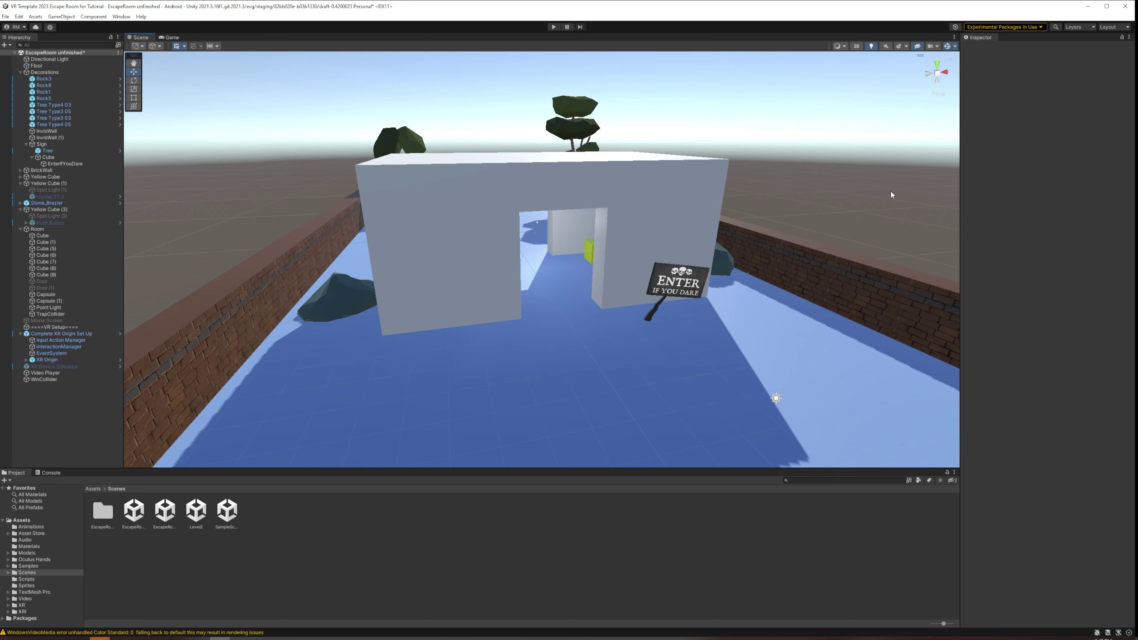
{"action": "right_click_drag", "start_coordinate": [891, 192], "coordinate": [802, 208]}
{"action": "scroll", "coordinate": [848, 194], "scroll_direction": "down", "scroll_amount": 5}
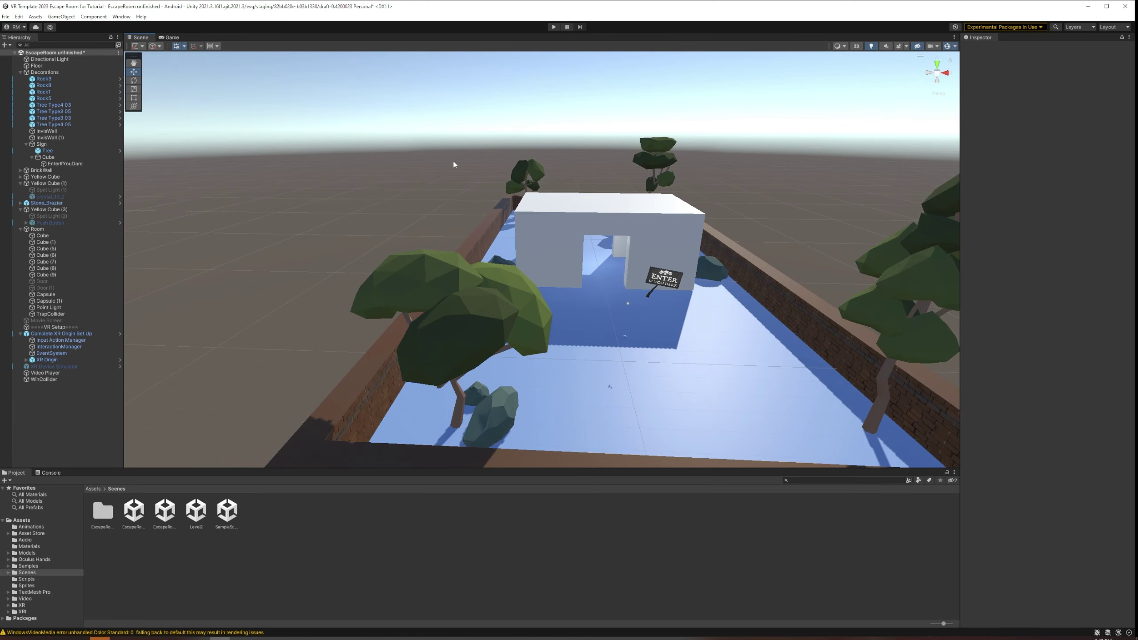
{"action": "right_click_drag", "start_coordinate": [453, 161], "coordinate": [568, 155]}
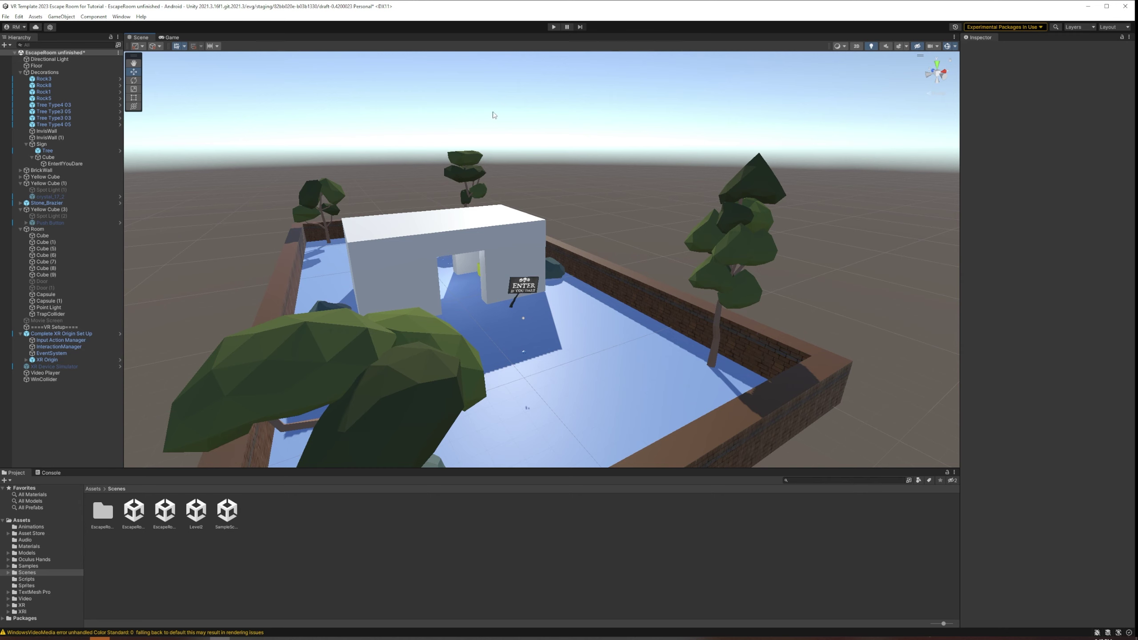
{"action": "middle_click_drag", "start_coordinate": [493, 112], "coordinate": [519, 117]}
{"action": "right_click_drag", "start_coordinate": [594, 119], "coordinate": [573, 146]}
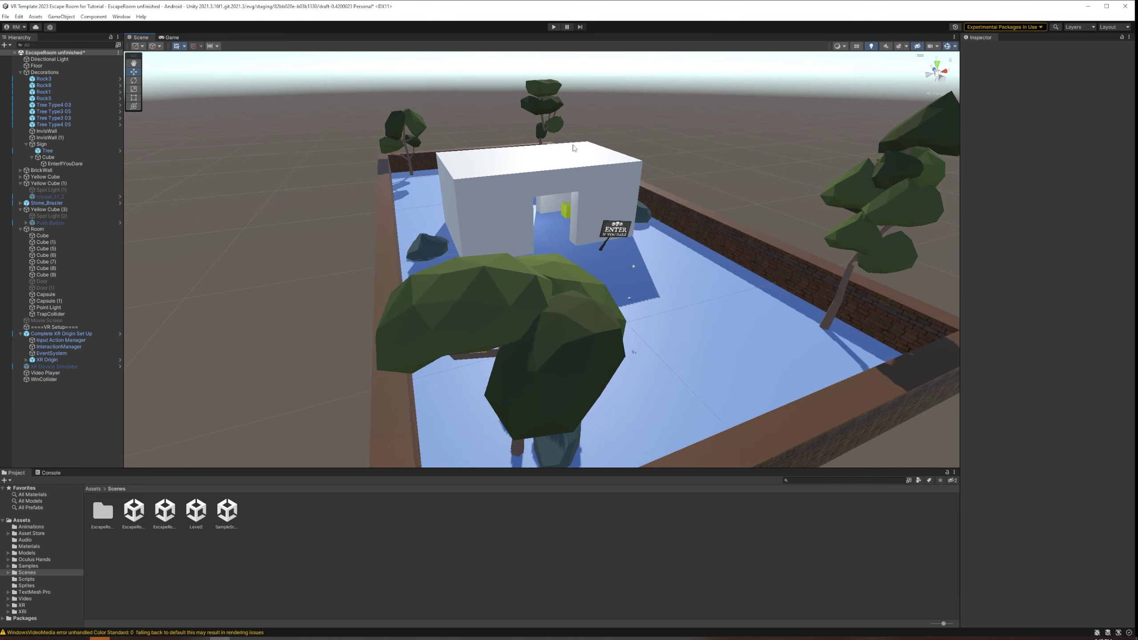
{"action": "middle_click_drag", "start_coordinate": [690, 259], "coordinate": [622, 282]}
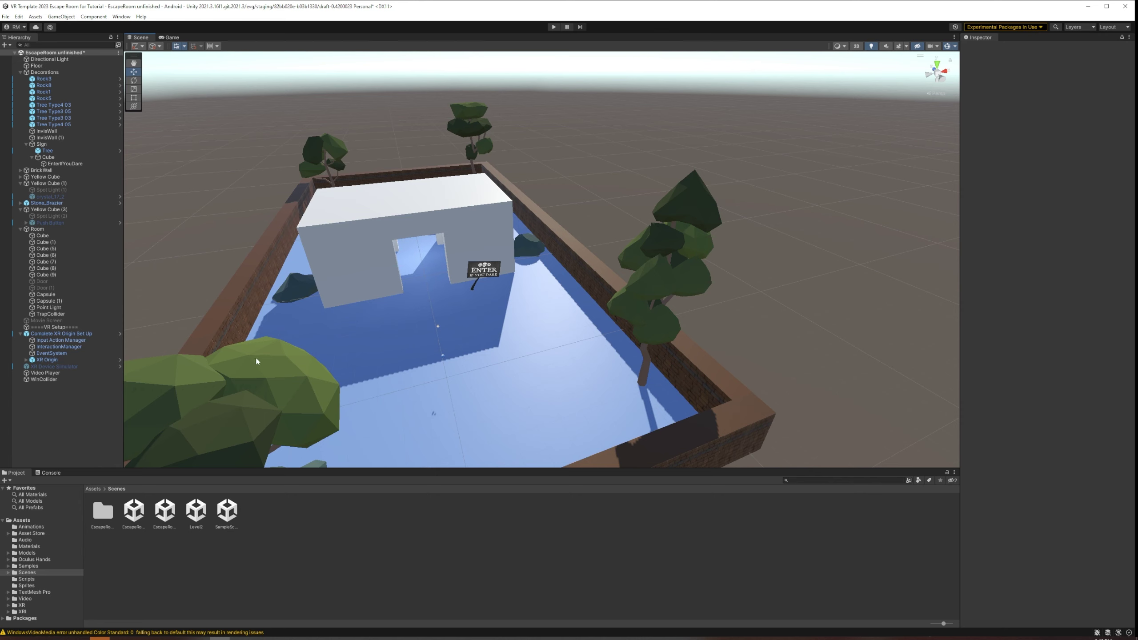
{"action": "mouse_move", "coordinate": [620, 191]}
{"action": "right_mouse_down"}
{"action": "mouse_move", "coordinate": [610, 173]}
{"action": "mouse_move", "coordinate": [617, 189]}
{"action": "right_mouse_up"}
{"action": "left_click_drag", "start_coordinate": [624, 199], "coordinate": [612, 247], "text": "alt"}
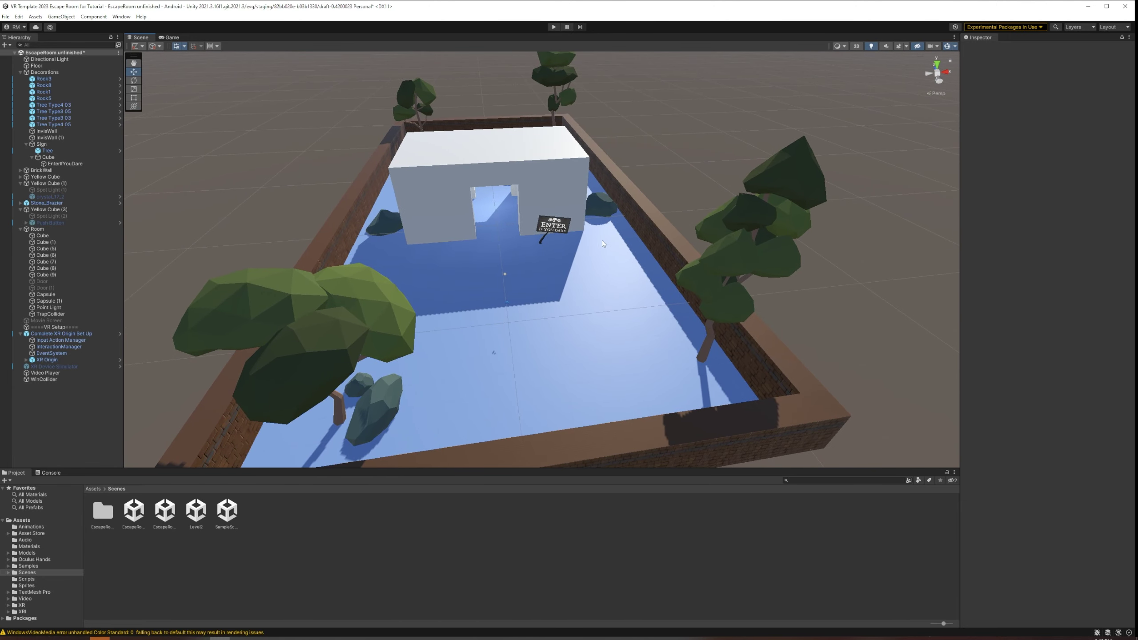
{"action": "scroll", "coordinate": [587, 294], "scroll_direction": "down", "scroll_amount": 3}
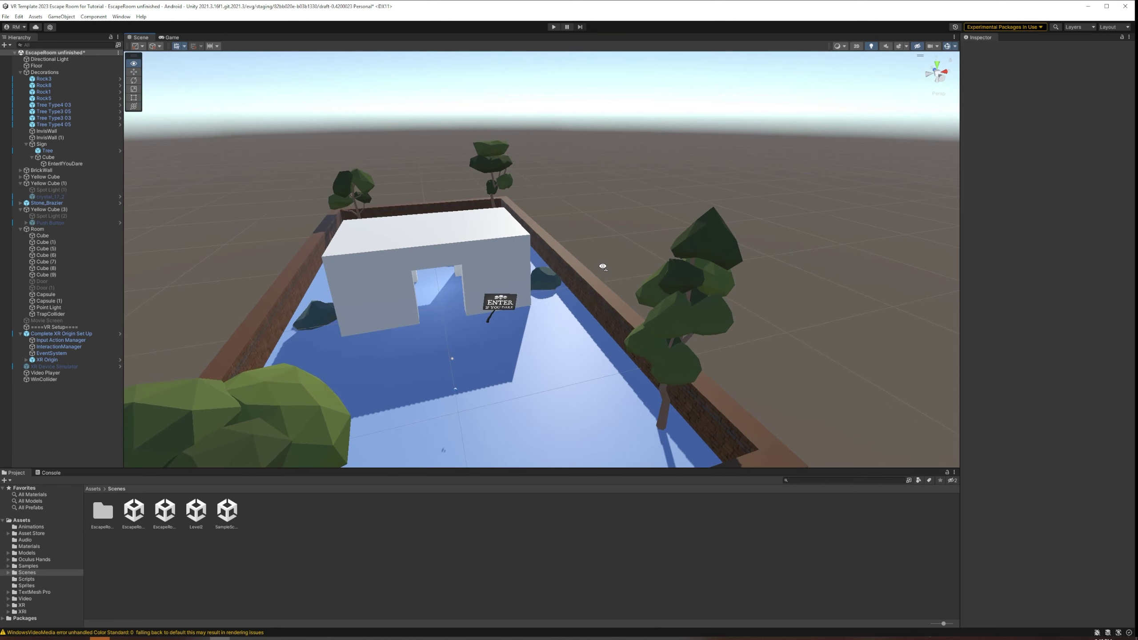
{"action": "middle_click_drag", "start_coordinate": [533, 309], "coordinate": [601, 304]}
{"action": "mouse_move", "coordinate": [416, 303]}
{"action": "left_mouse_down", "text": "alt"}
{"action": "mouse_move", "coordinate": [480, 314]}
{"action": "mouse_move", "coordinate": [410, 308]}
{"action": "left_mouse_up", "text": "alt"}
{"action": "right_click_drag", "start_coordinate": [410, 309], "coordinate": [466, 346]}
{"action": "scroll", "coordinate": [469, 340], "scroll_direction": "down", "scroll_amount": 4}
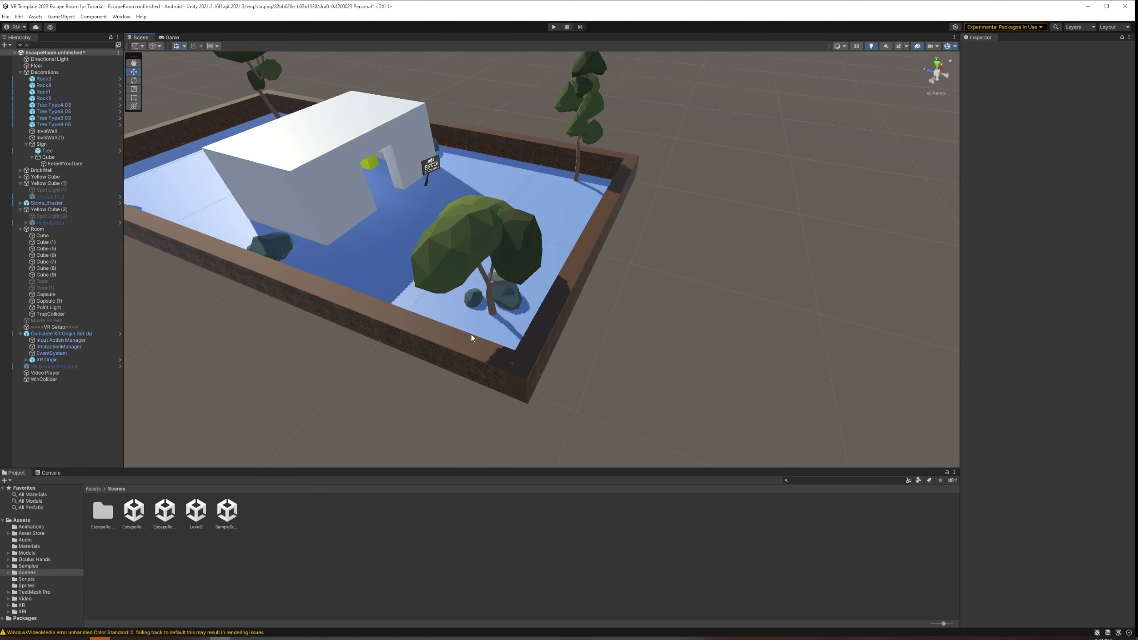
{"action": "middle_click_drag", "start_coordinate": [436, 310], "coordinate": [470, 322]}
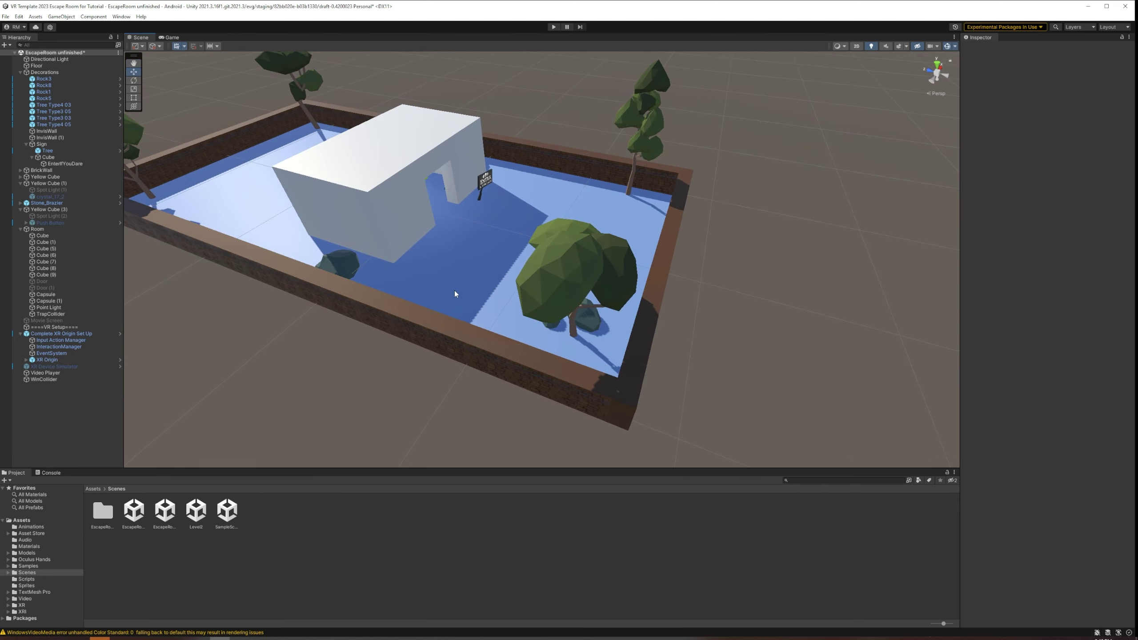
Mark the Floor as static, and make the Decorations group static together with all its child objects.
{"action": "left_click", "coordinate": [38, 65]}
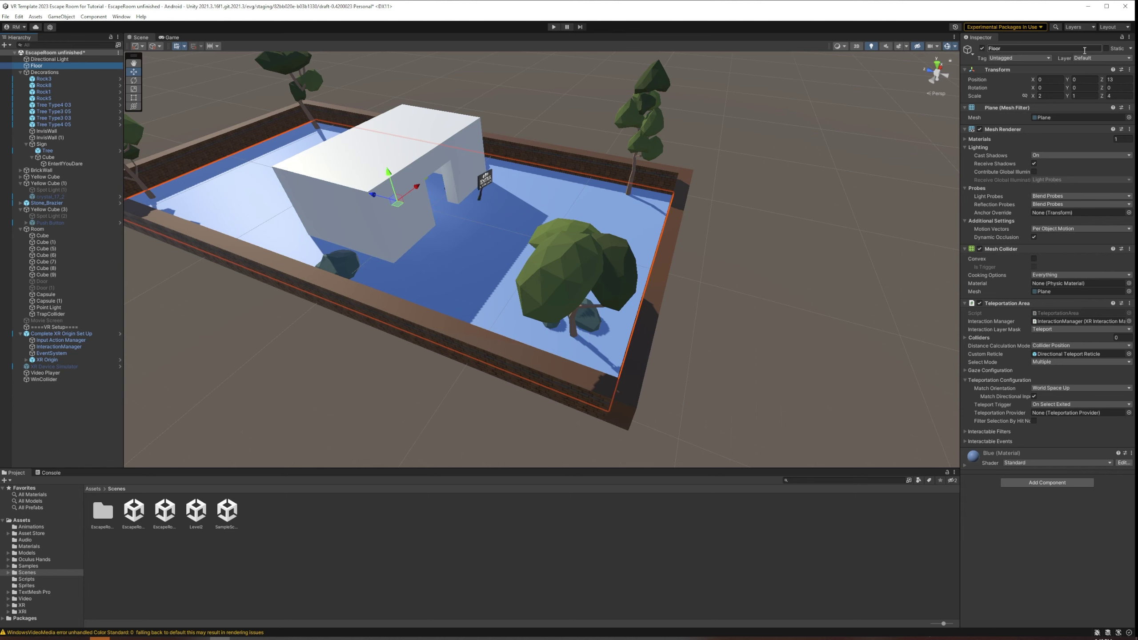
{"action": "left_click", "coordinate": [1106, 49]}
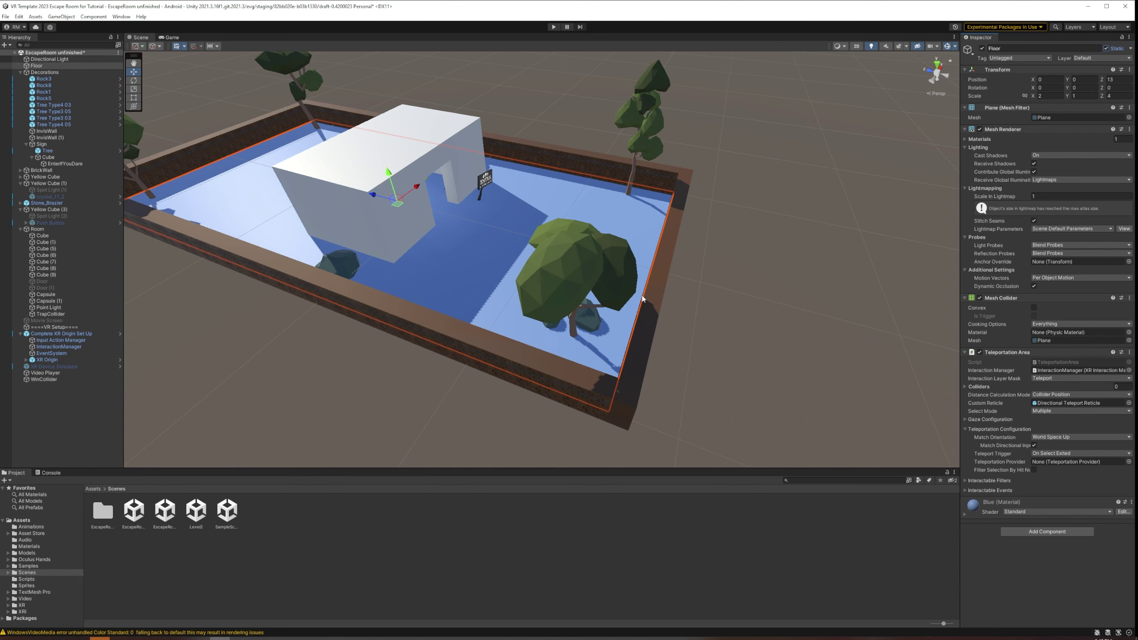
{"action": "left_click", "coordinate": [20, 73]}
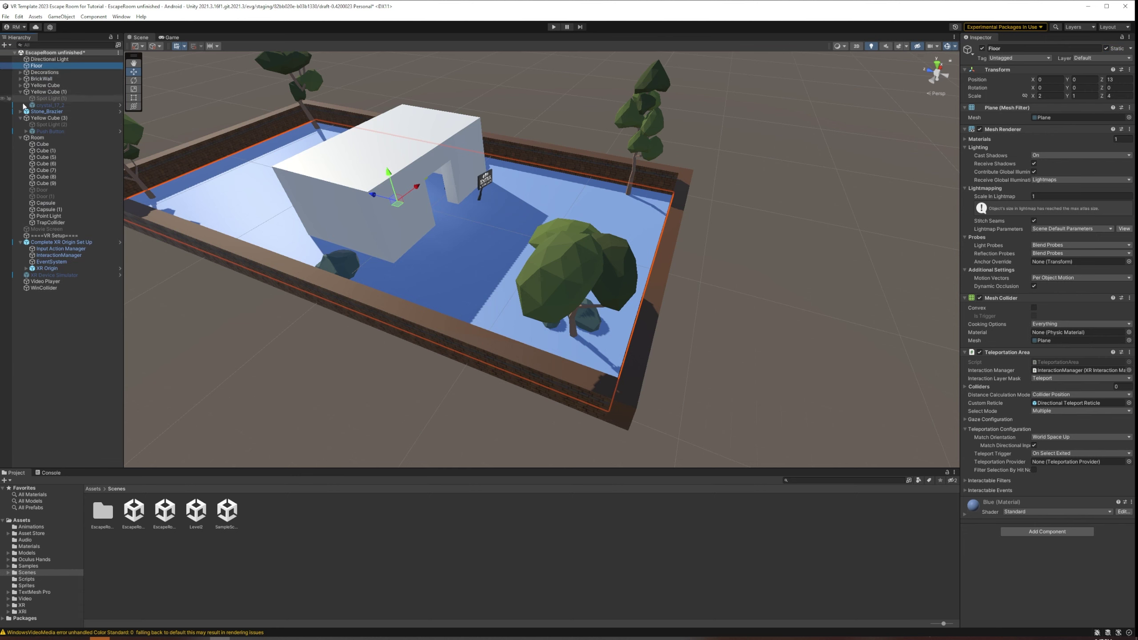
{"action": "left_click", "coordinate": [39, 73]}
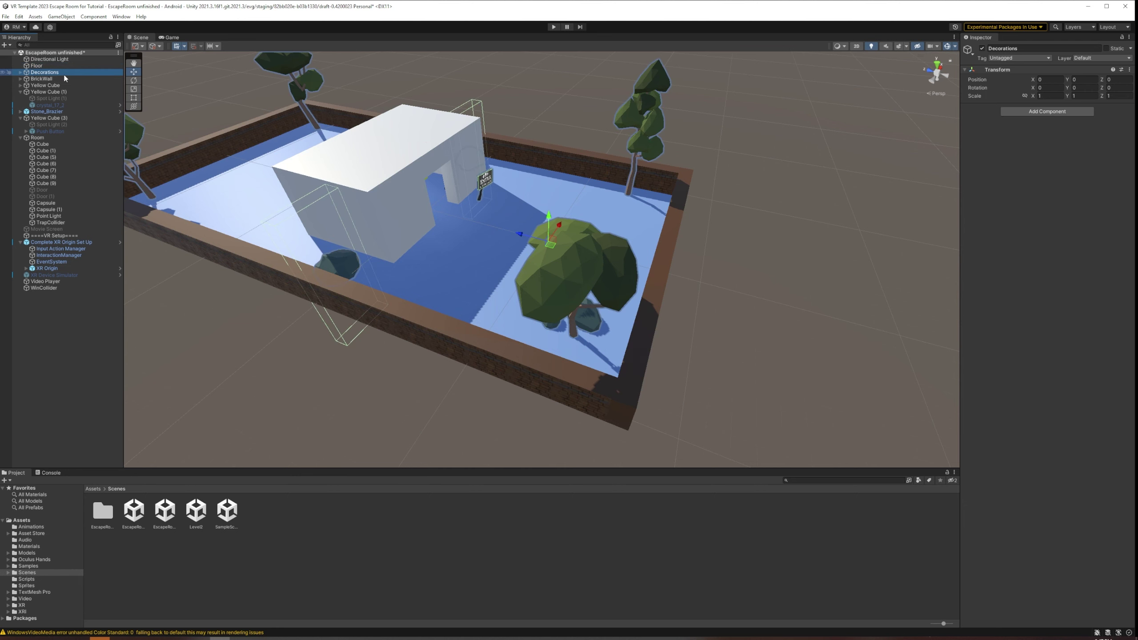
{"action": "left_click", "coordinate": [1106, 48]}
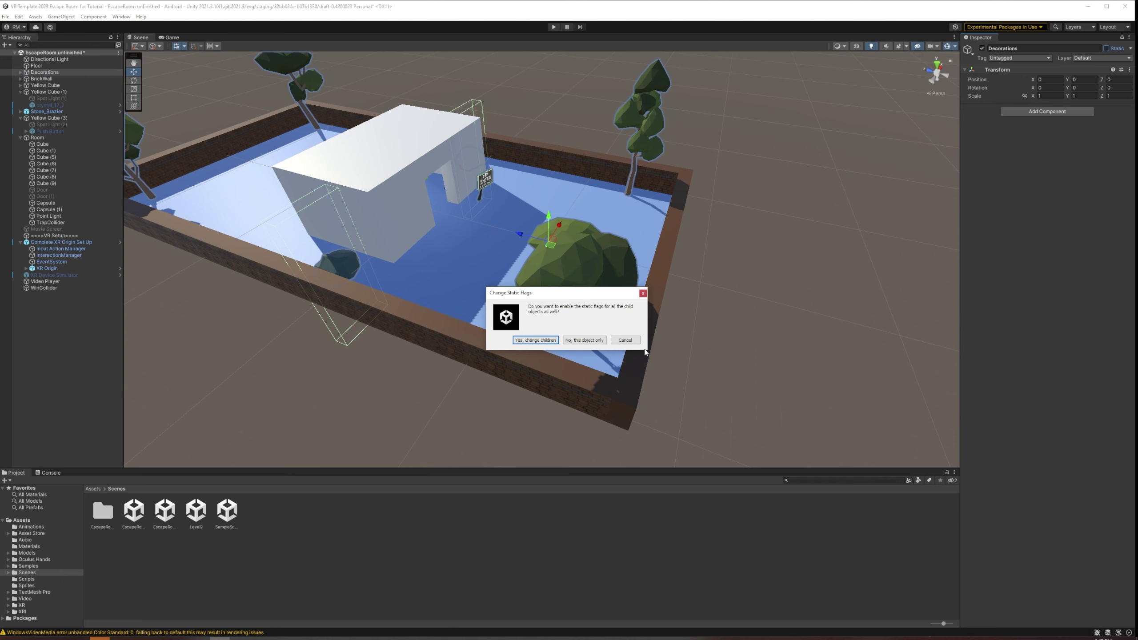
{"action": "left_click", "coordinate": [536, 340]}
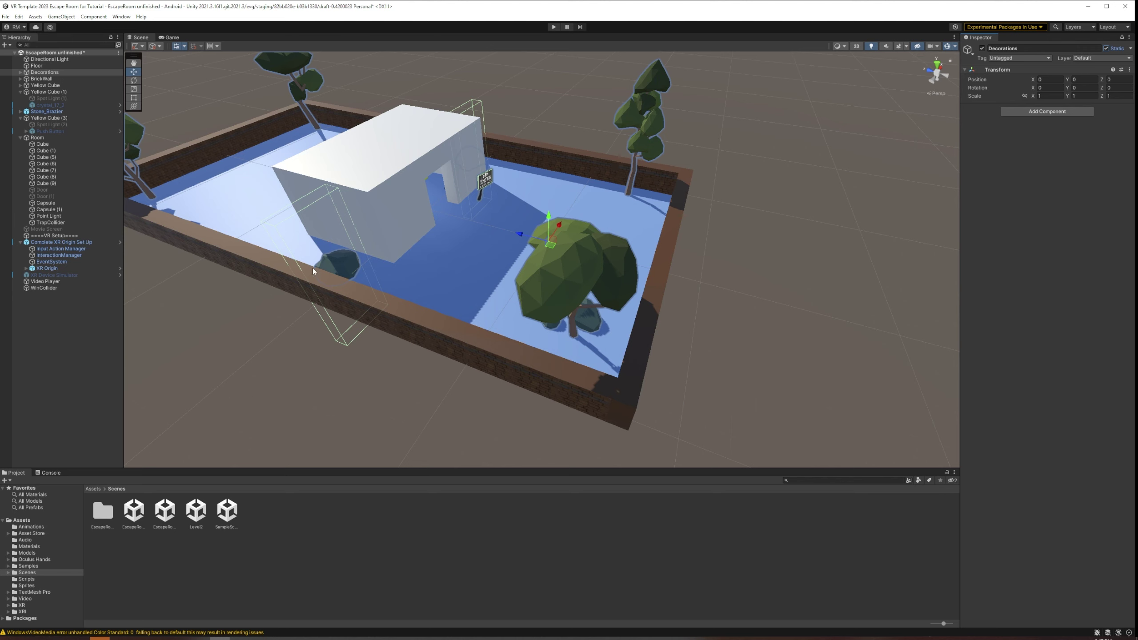
Make the BrickWall object static, applying the static flags to all its children as well.
{"action": "left_click", "coordinate": [57, 79]}
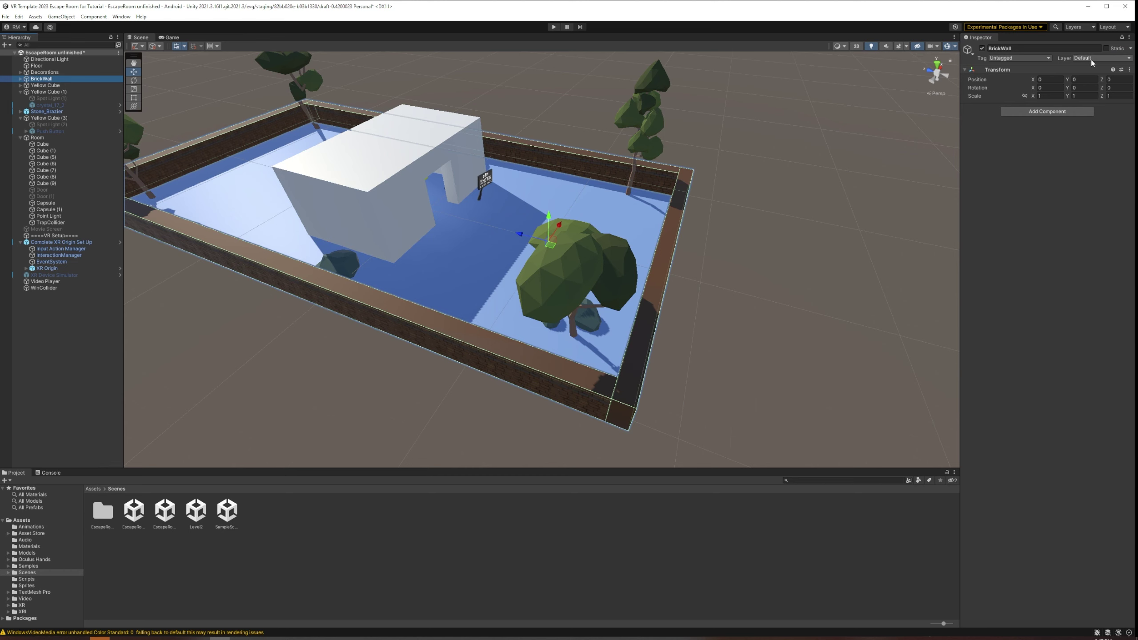
{"action": "left_click", "coordinate": [1106, 48]}
{"action": "left_click", "coordinate": [536, 339]}
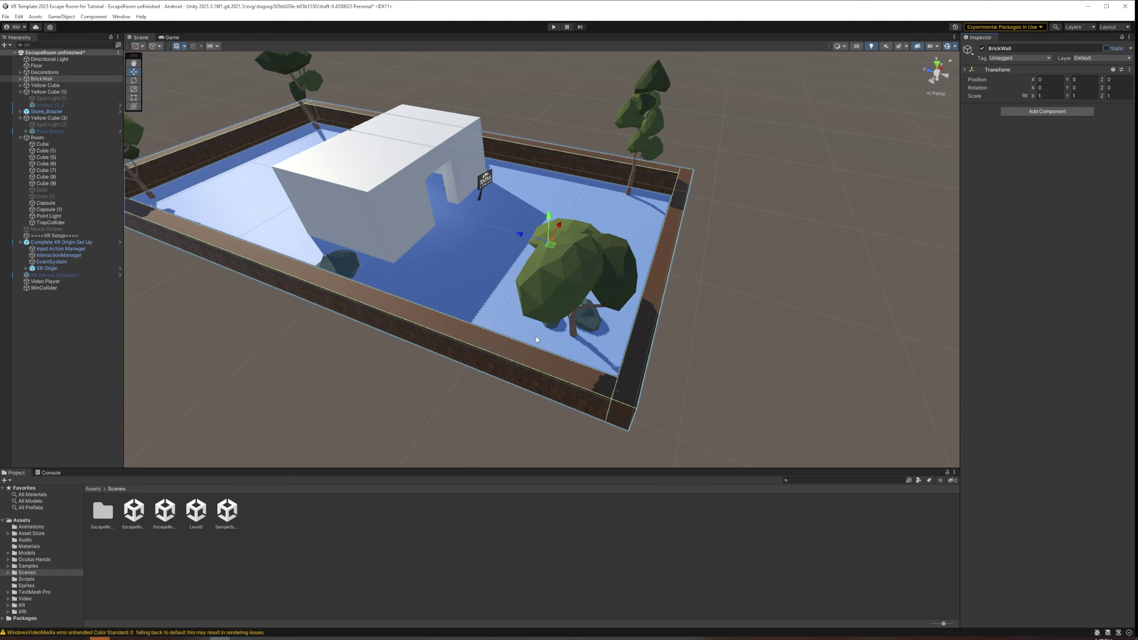
{"action": "right_click_drag", "start_coordinate": [755, 227], "coordinate": [672, 194]}
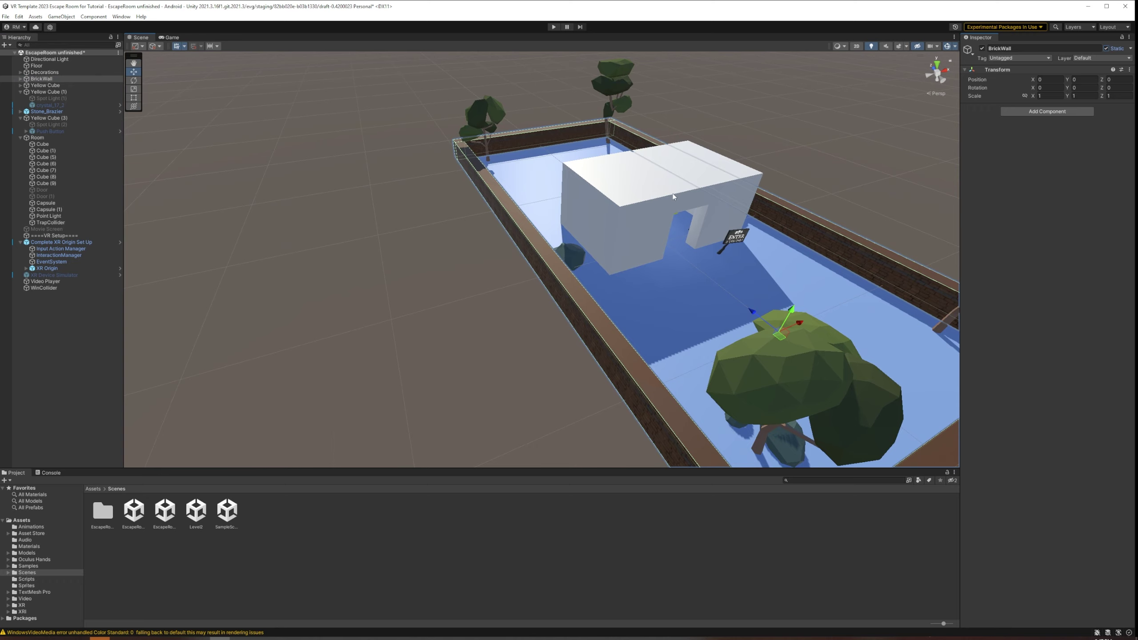
Mark Yellow Cube and Yellow Cube (1) as static, applying the flags to each object only and not its children.
{"action": "middle_click_drag", "start_coordinate": [672, 194], "coordinate": [613, 181]}
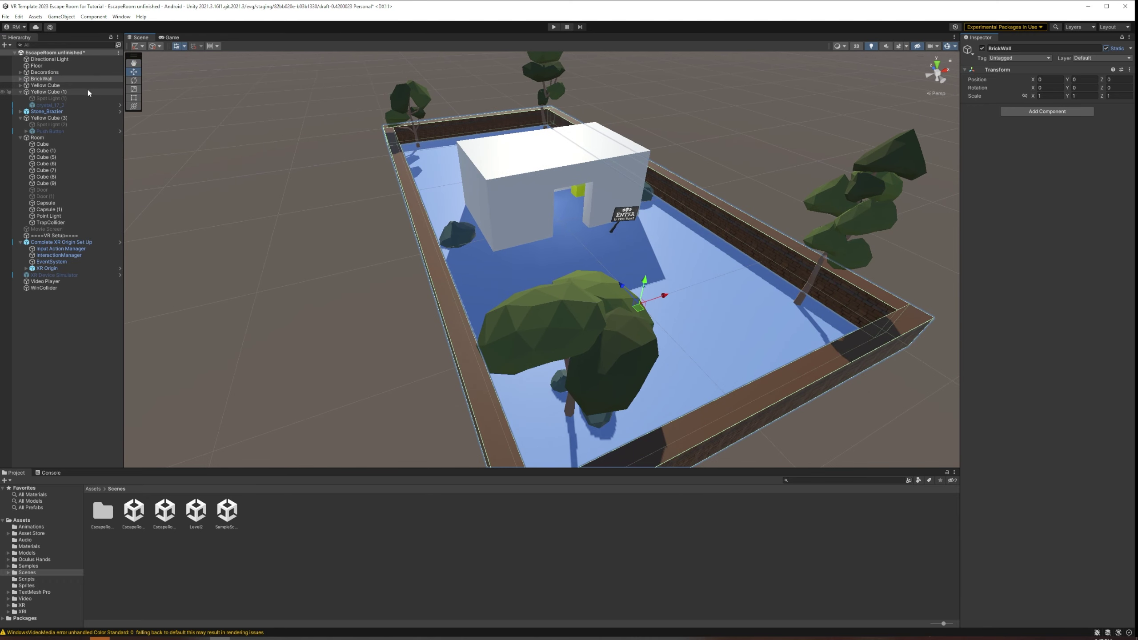
{"action": "left_click", "coordinate": [20, 87]}
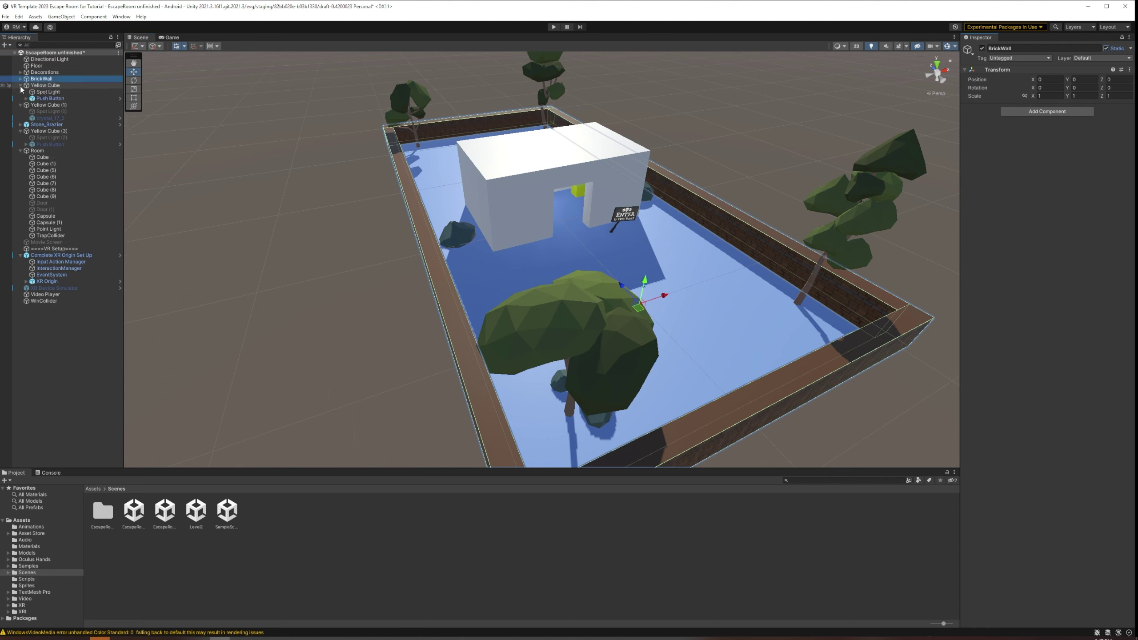
{"action": "left_click", "coordinate": [66, 86]}
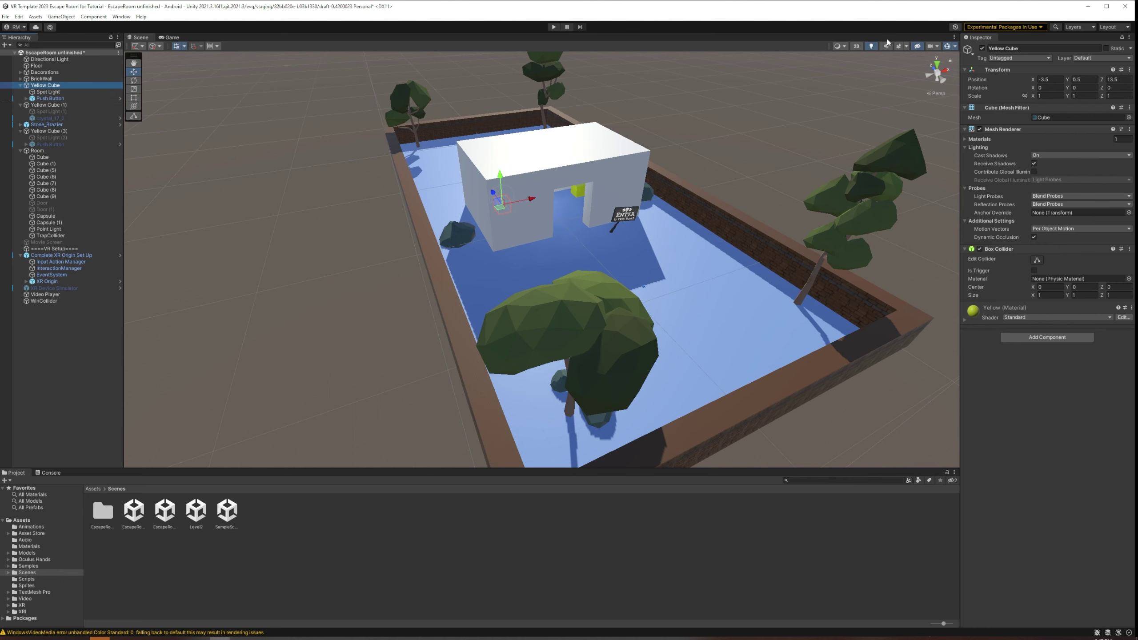
{"action": "left_click", "coordinate": [1106, 48]}
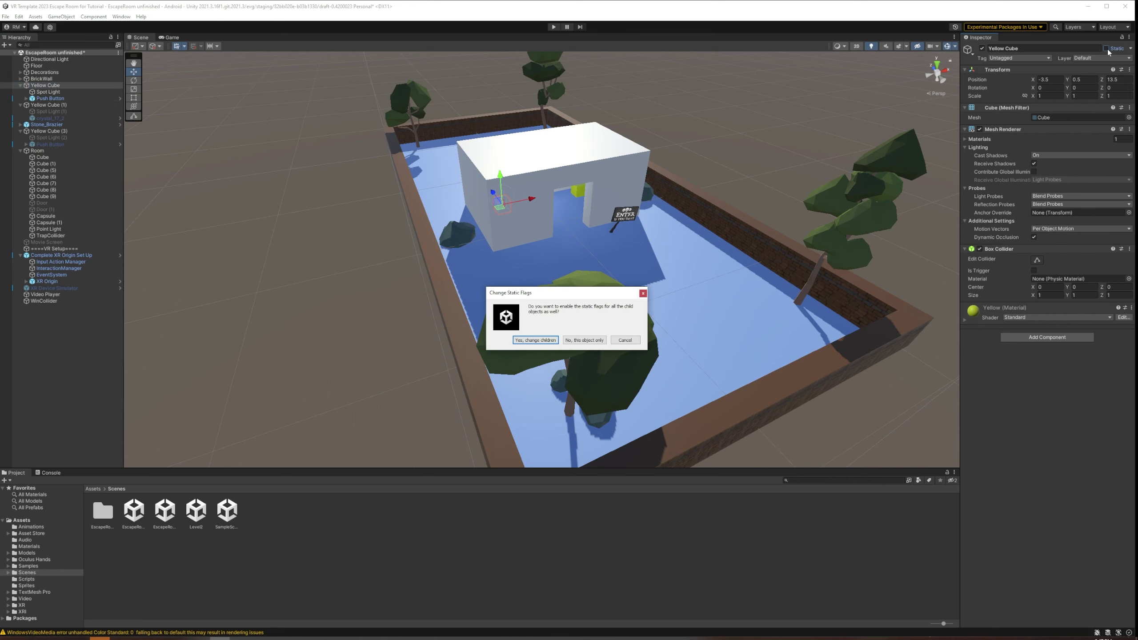
{"action": "left_click", "coordinate": [584, 340]}
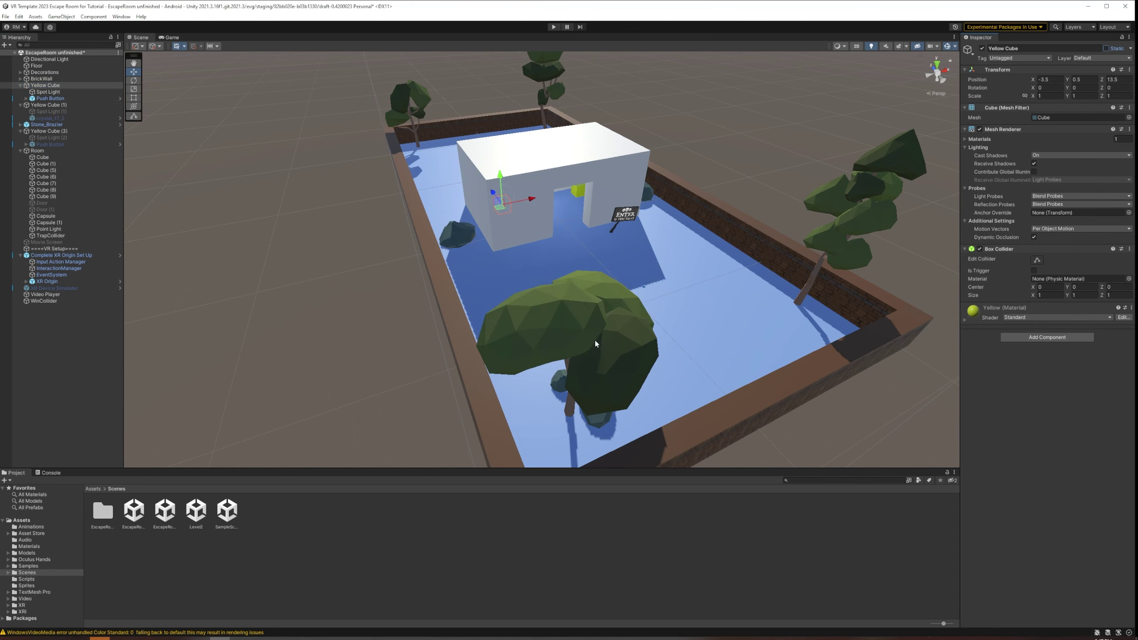
{"action": "left_click", "coordinate": [85, 105]}
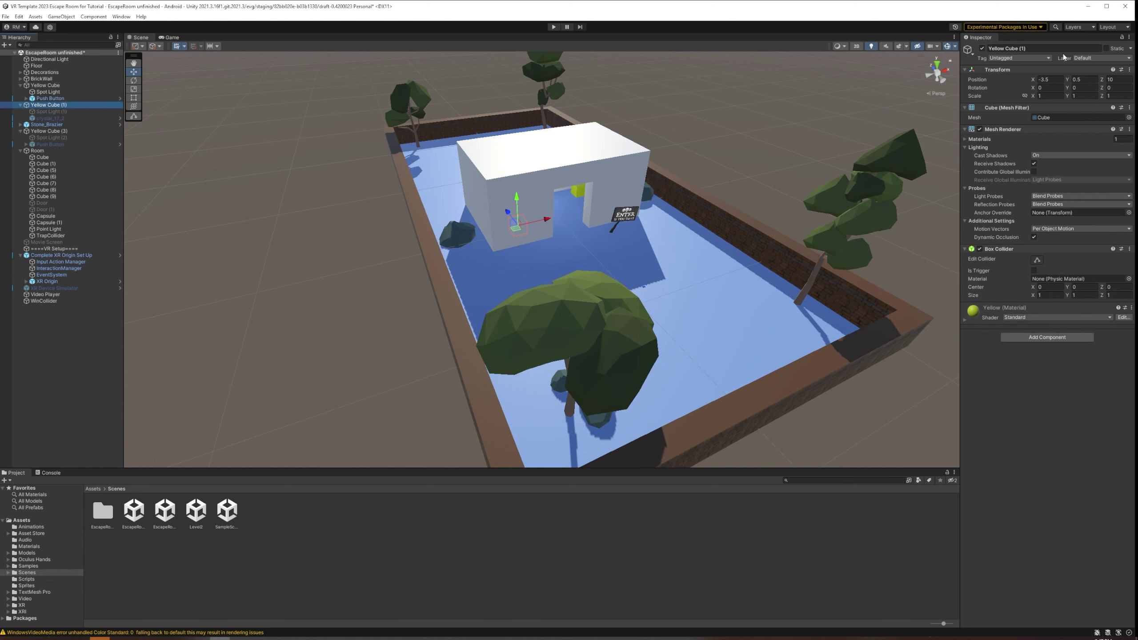
{"action": "left_click", "coordinate": [1106, 49]}
{"action": "left_click", "coordinate": [585, 339]}
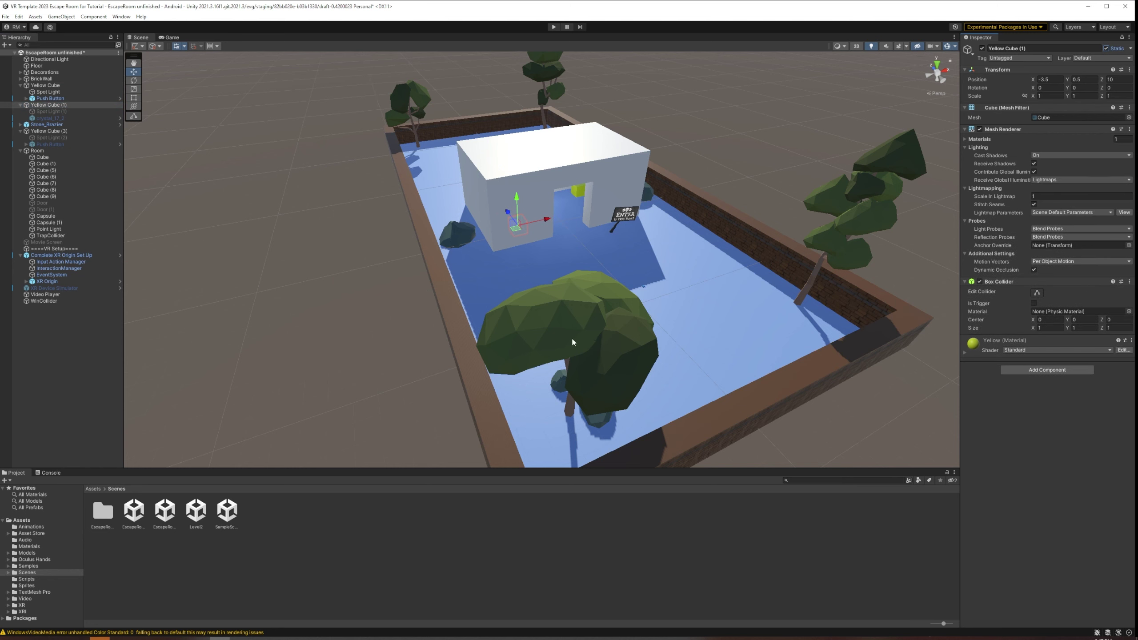
Mark Stone_Brazier as static on its own, along with its Pillar_09 and Bowl_02 child objects.
{"action": "left_click", "coordinate": [65, 126]}
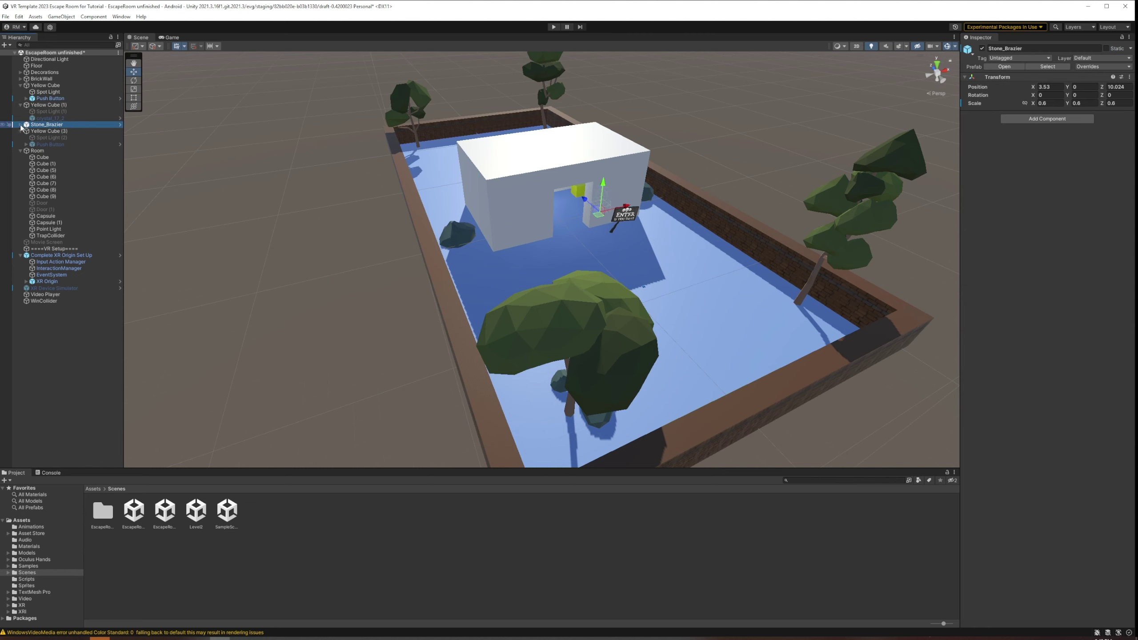
{"action": "left_click", "coordinate": [1108, 48]}
{"action": "left_click", "coordinate": [585, 340]}
{"action": "left_click", "coordinate": [20, 125]}
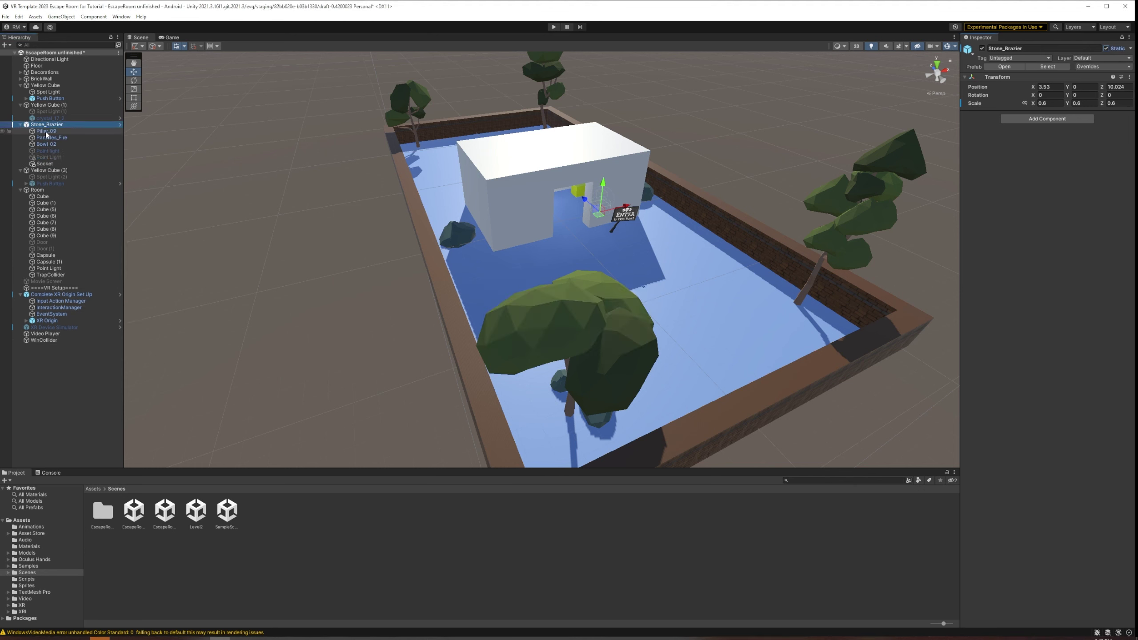
{"action": "left_click", "coordinate": [46, 131]}
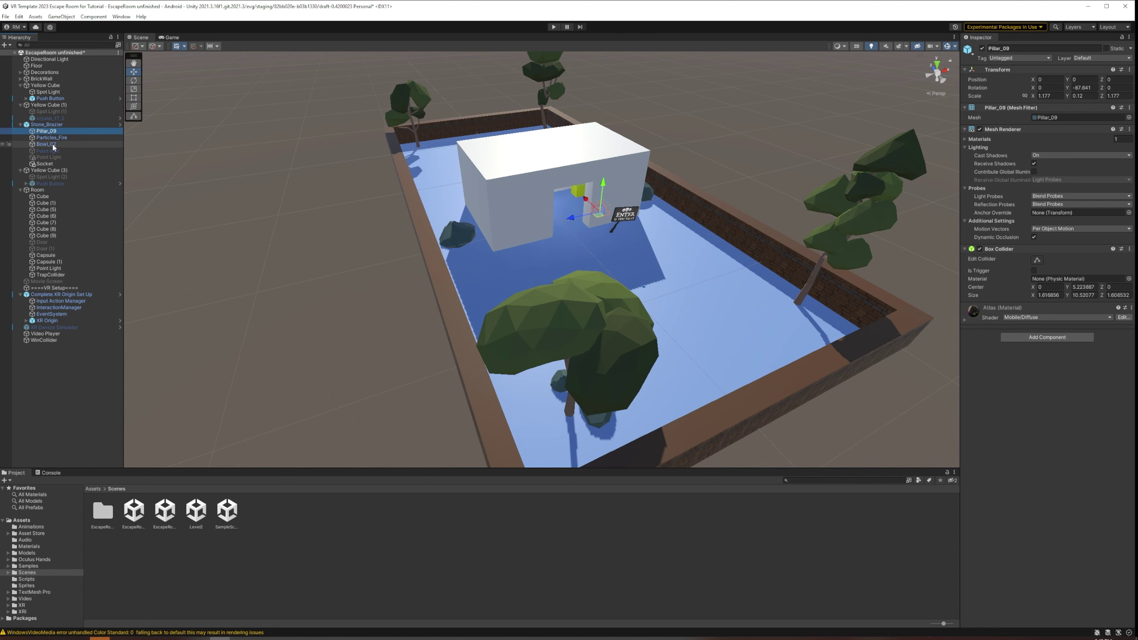
{"action": "left_click", "coordinate": [53, 146], "text": "ctrl"}
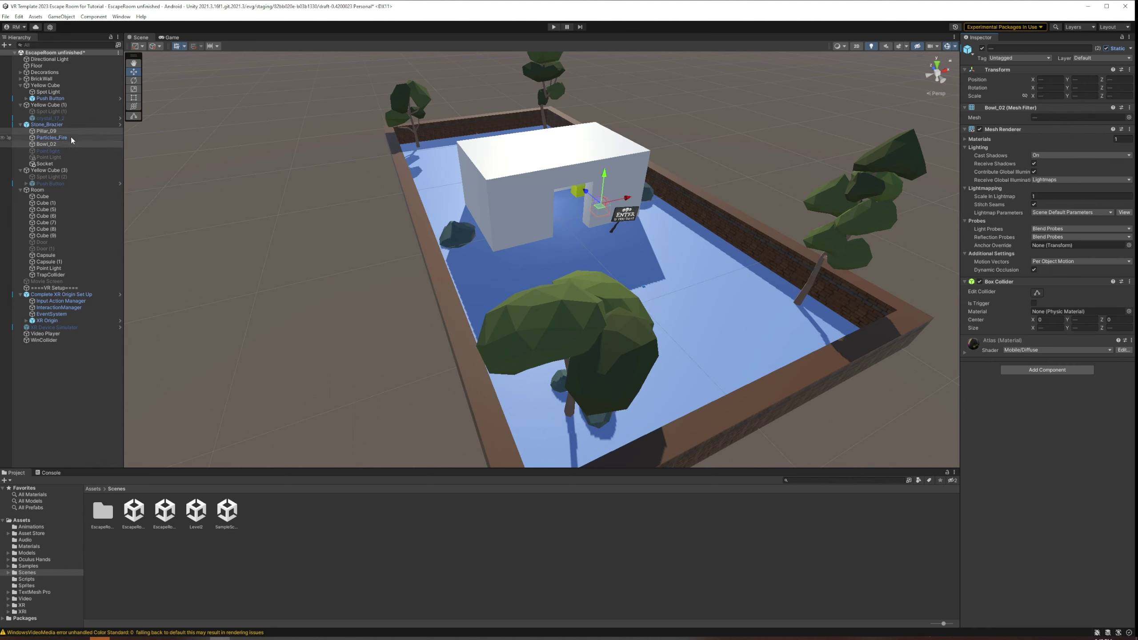
Mark Yellow Cube (3) as static and collapse the Yellow Cube and Stone_Brazier groups in the hierarchy.
{"action": "left_click", "coordinate": [38, 170]}
{"action": "left_click", "coordinate": [1106, 48]}
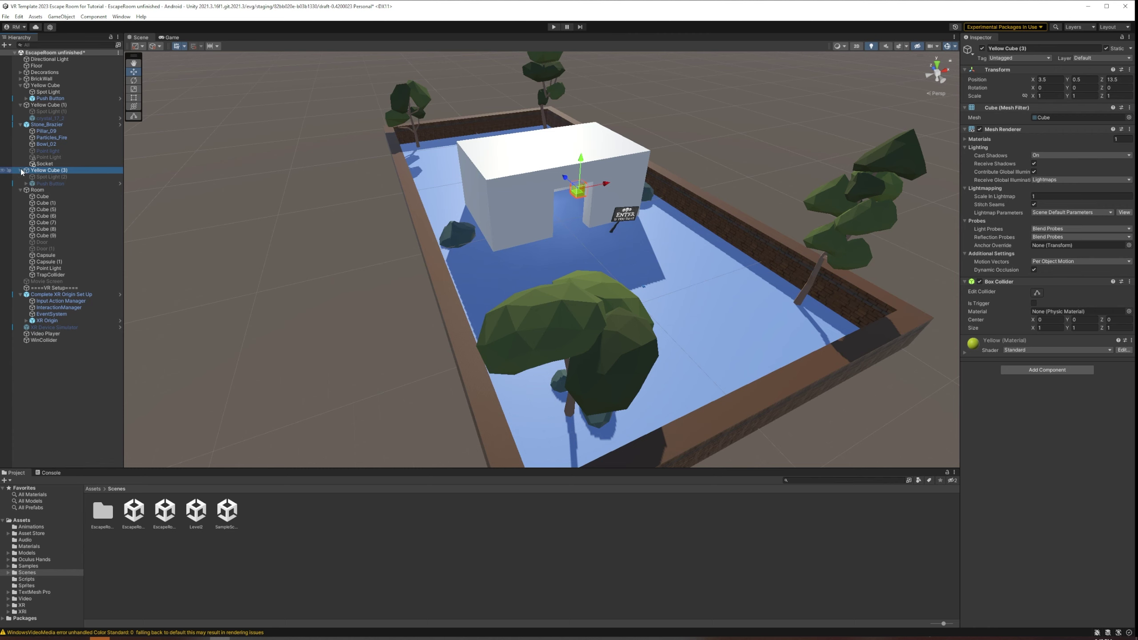
{"action": "left_click", "coordinate": [20, 170]}
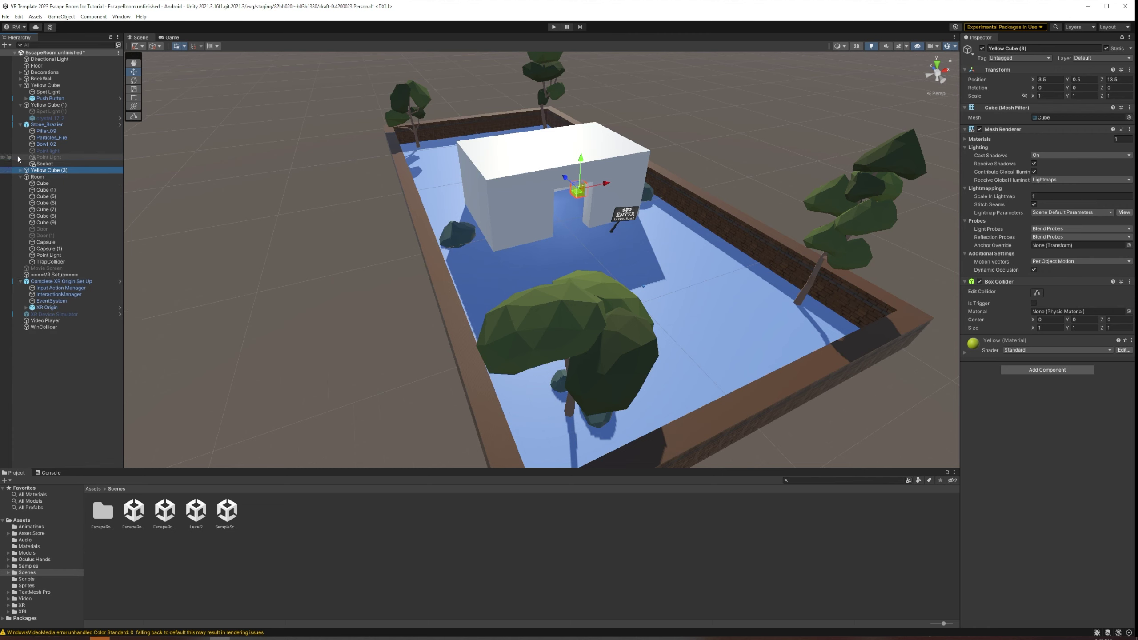
{"action": "left_click", "coordinate": [20, 124]}
{"action": "left_click", "coordinate": [20, 105]}
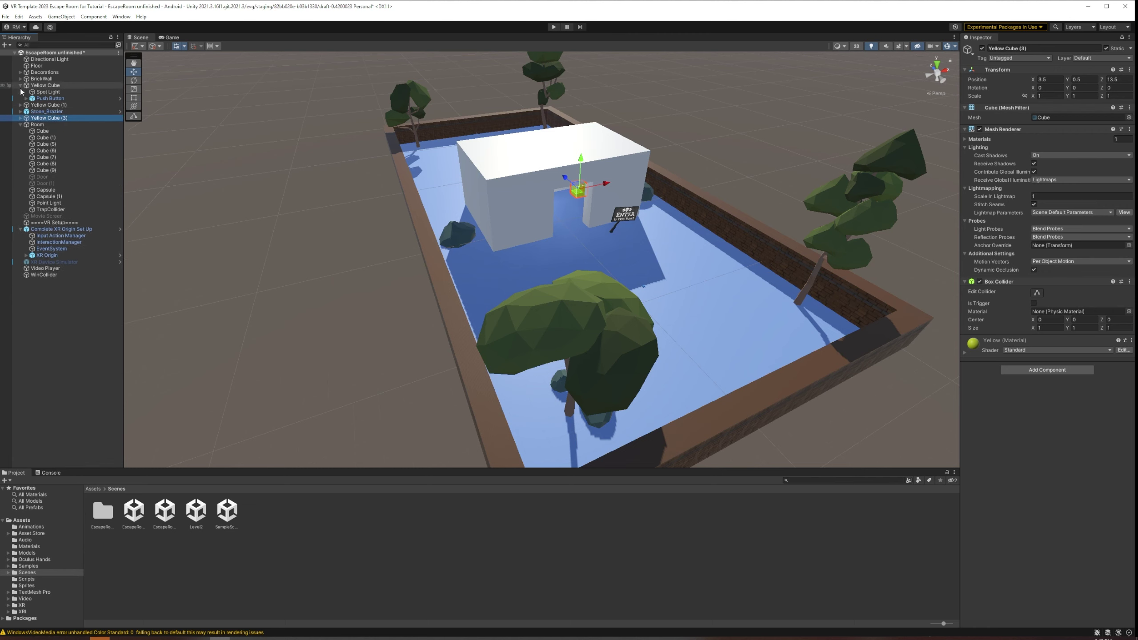
{"action": "left_click", "coordinate": [21, 85]}
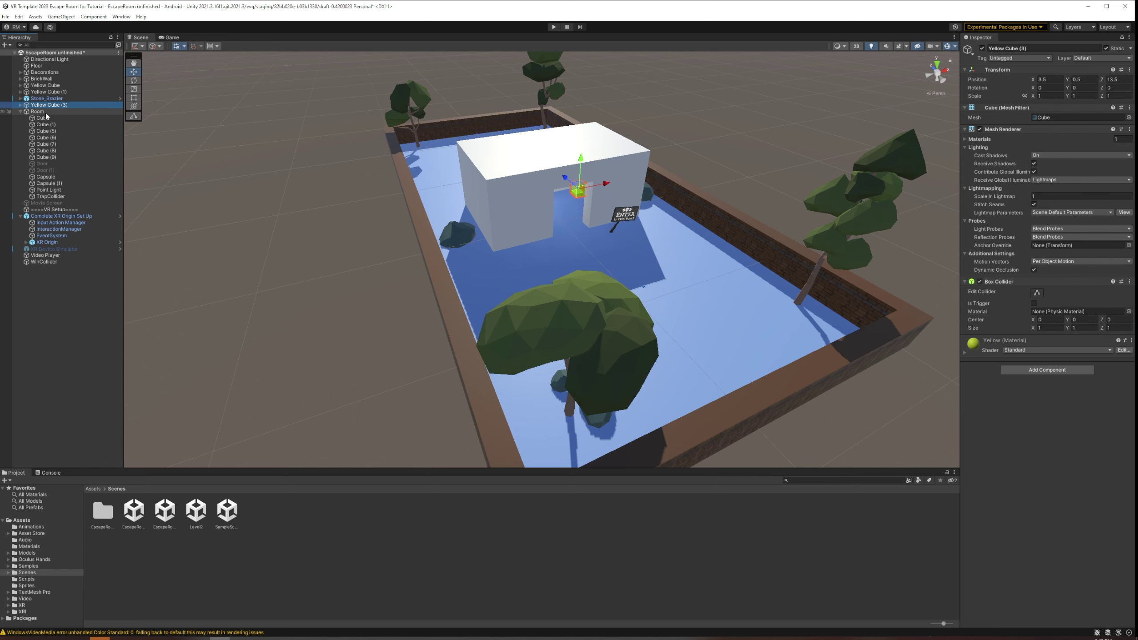
Set the light mode of the Room's Point Light to Baked.
{"action": "left_click", "coordinate": [45, 112]}
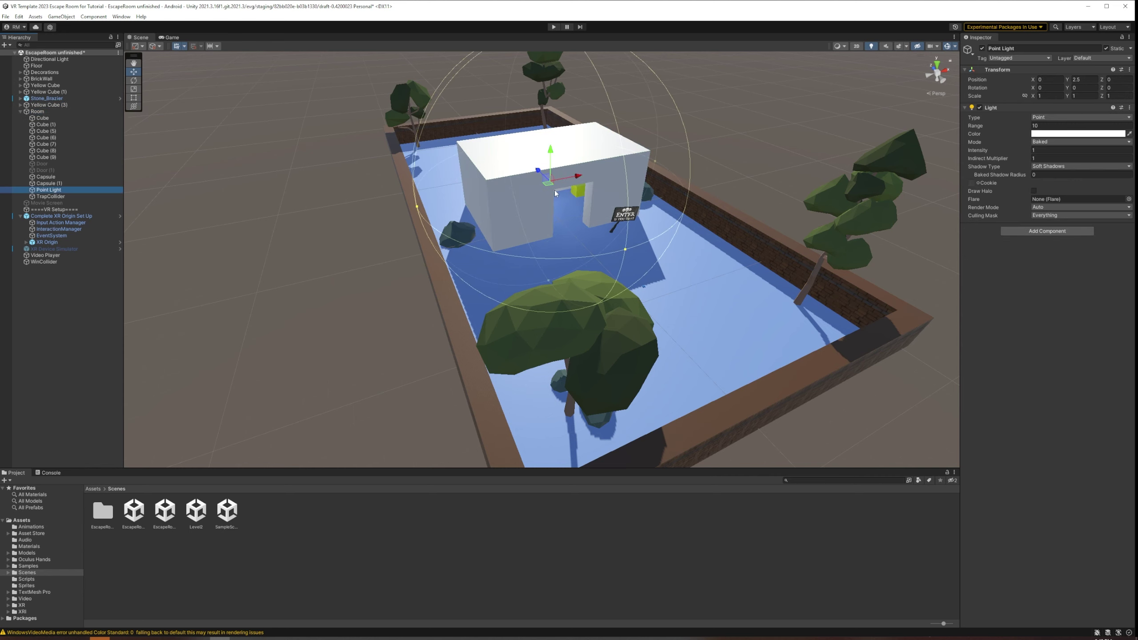
{"action": "scroll", "coordinate": [556, 191], "scroll_direction": "up", "scroll_amount": 4}
{"action": "middle_click_drag", "start_coordinate": [576, 179], "coordinate": [567, 228]}
{"action": "scroll", "coordinate": [589, 223], "scroll_direction": "up", "scroll_amount": 5}
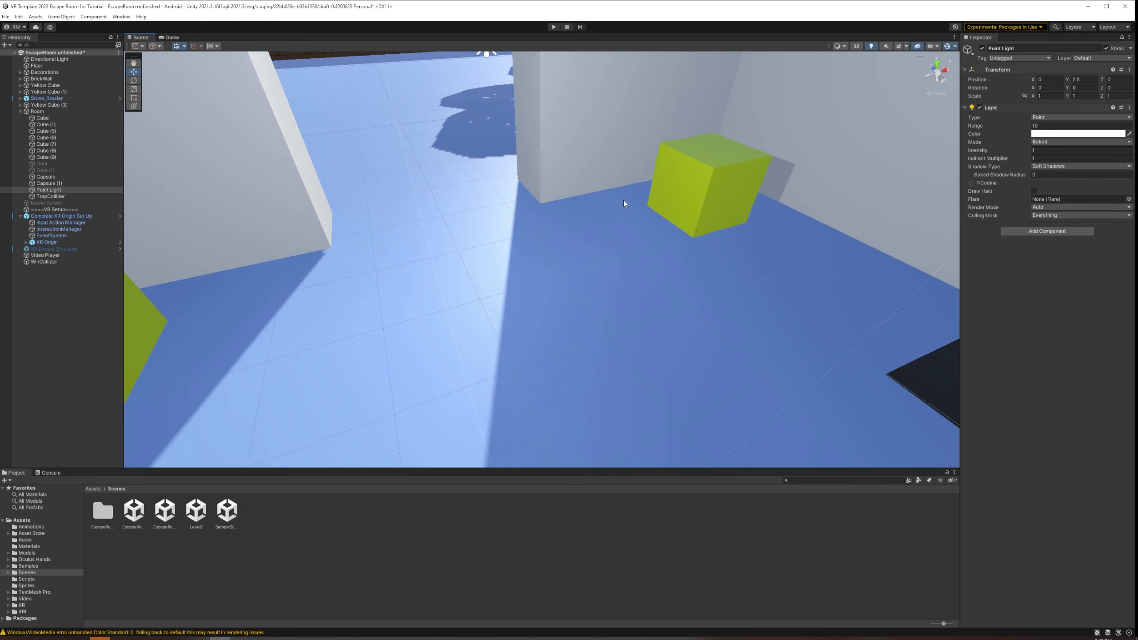
{"action": "right_click_drag", "start_coordinate": [623, 200], "coordinate": [610, 126]}
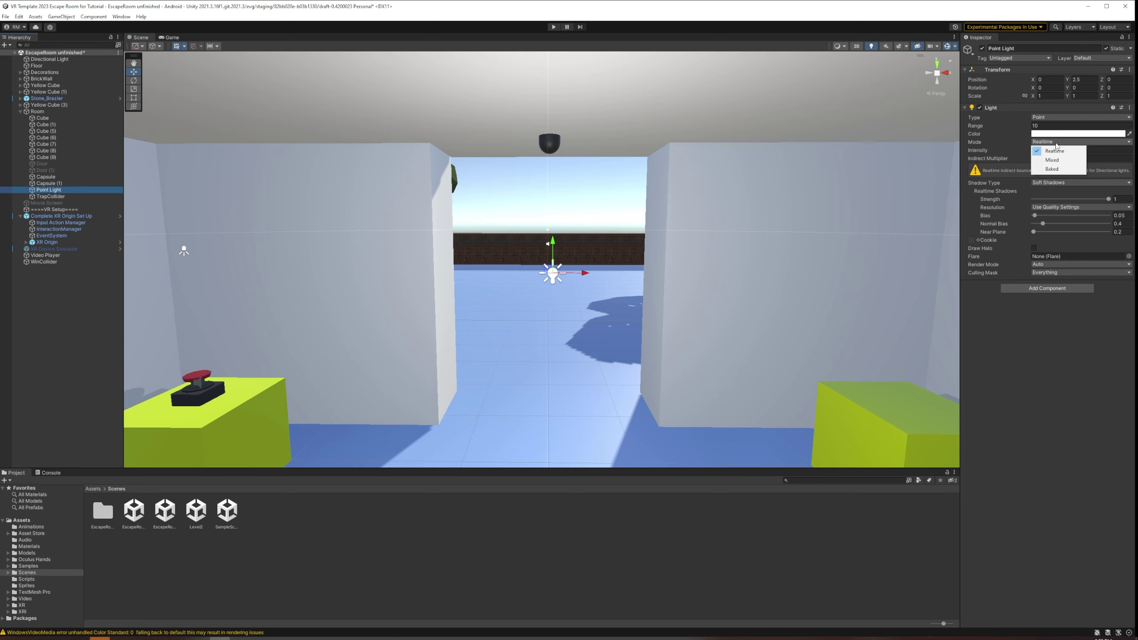
{"action": "left_click", "coordinate": [1060, 169]}
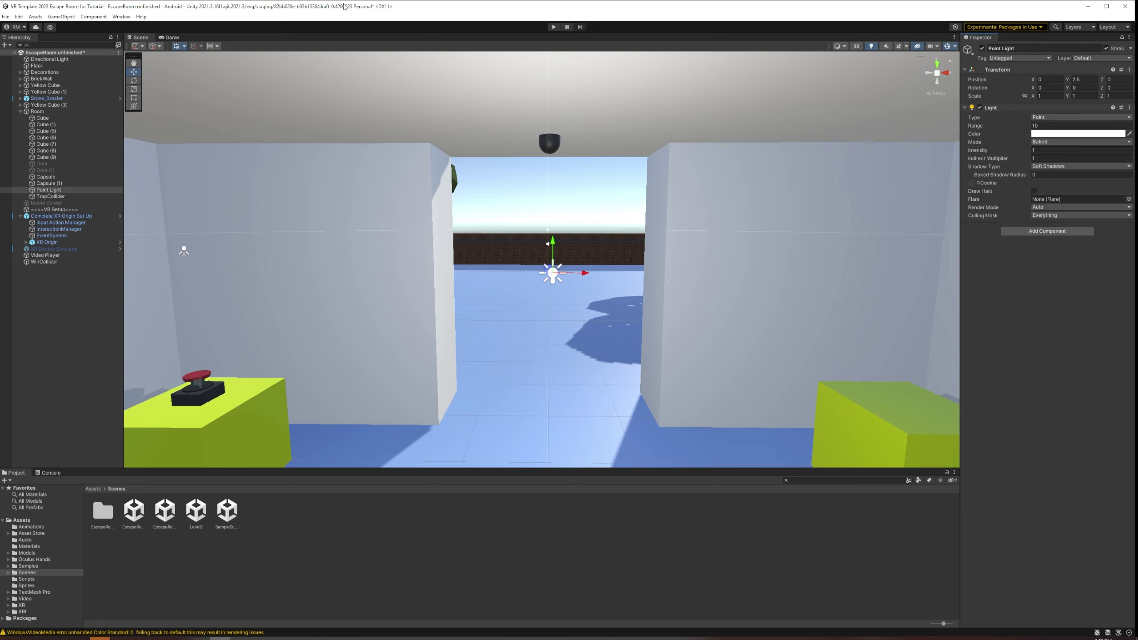
Open the Lighting window and dock it beside the Inspector.
{"action": "left_click", "coordinate": [124, 16]}
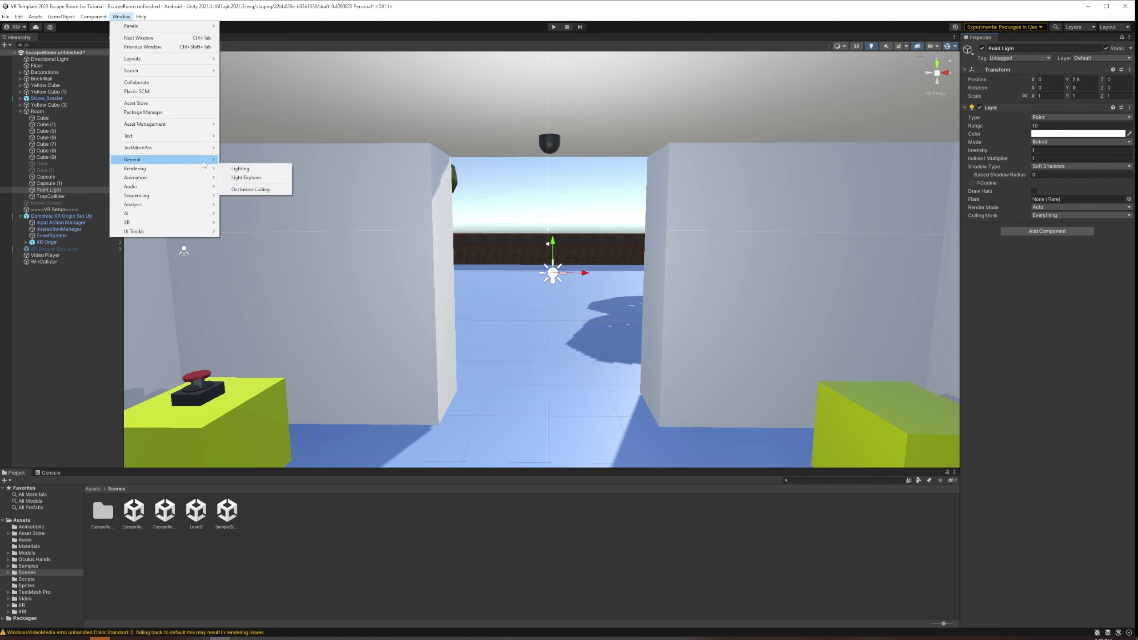
{"action": "left_click", "coordinate": [237, 168]}
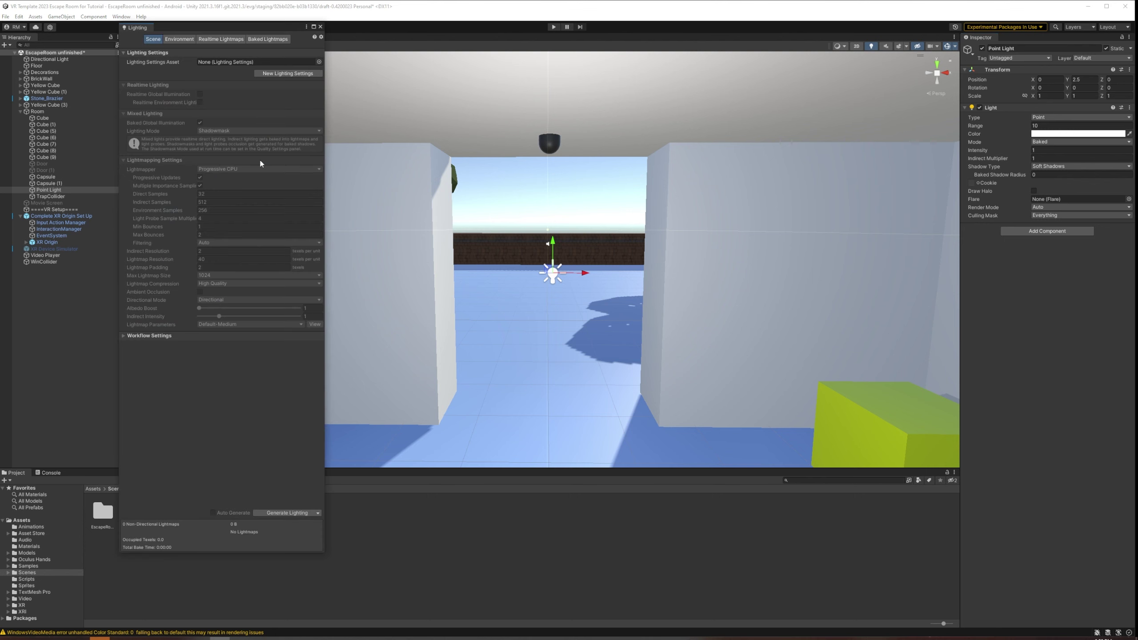
{"action": "left_click_drag", "start_coordinate": [174, 29], "coordinate": [1005, 47]}
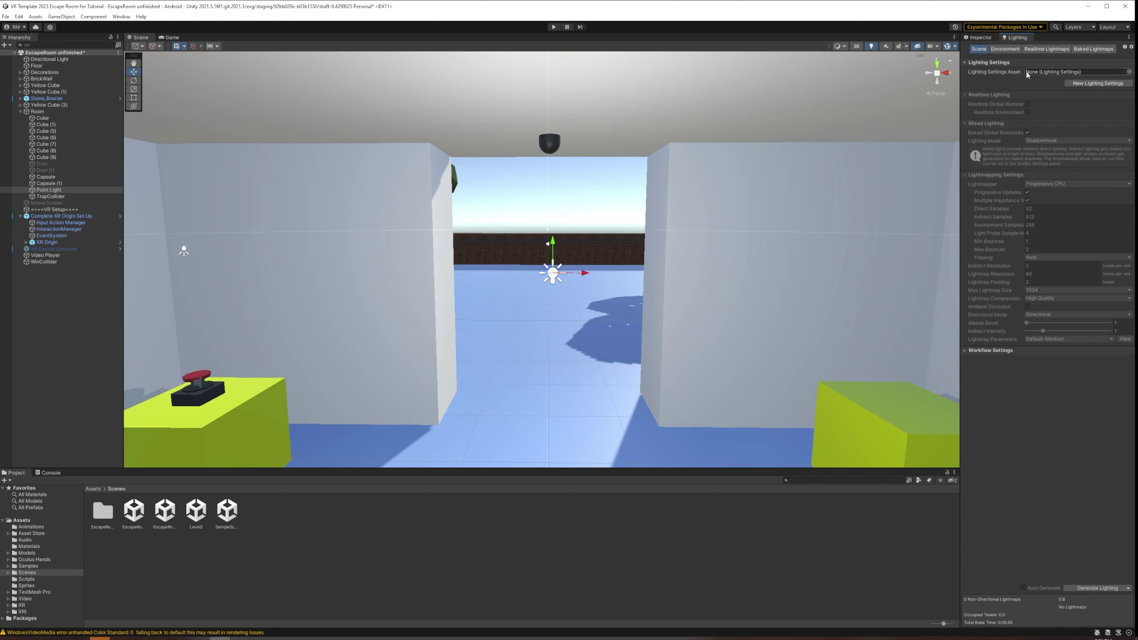
Create a new Lighting Settings asset for the scene and review the Lightmapper options, keeping Progressive CPU.
{"action": "left_click", "coordinate": [1081, 84]}
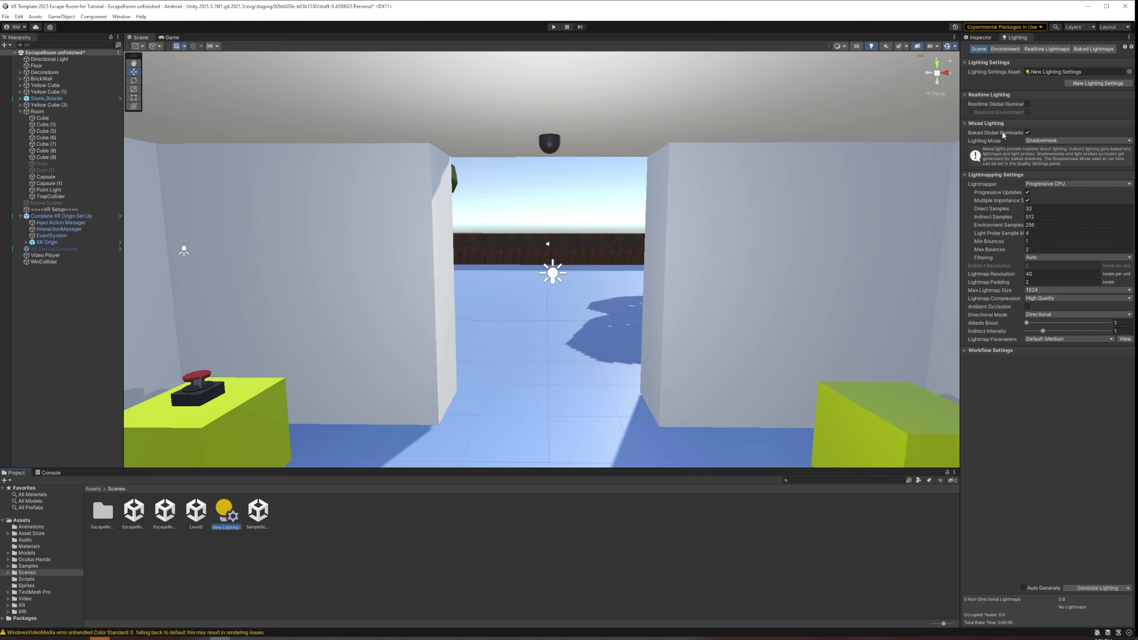
{"action": "mouse_move", "coordinate": [1012, 132]}
{"action": "left_click", "coordinate": [1057, 185]}
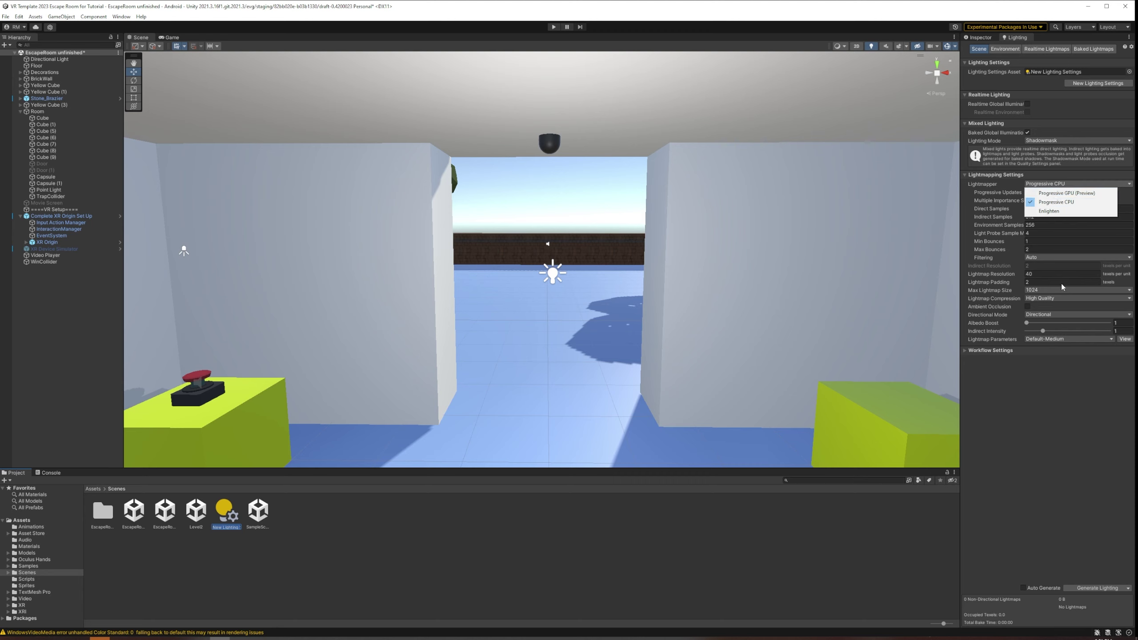
{"action": "left_click", "coordinate": [1072, 402]}
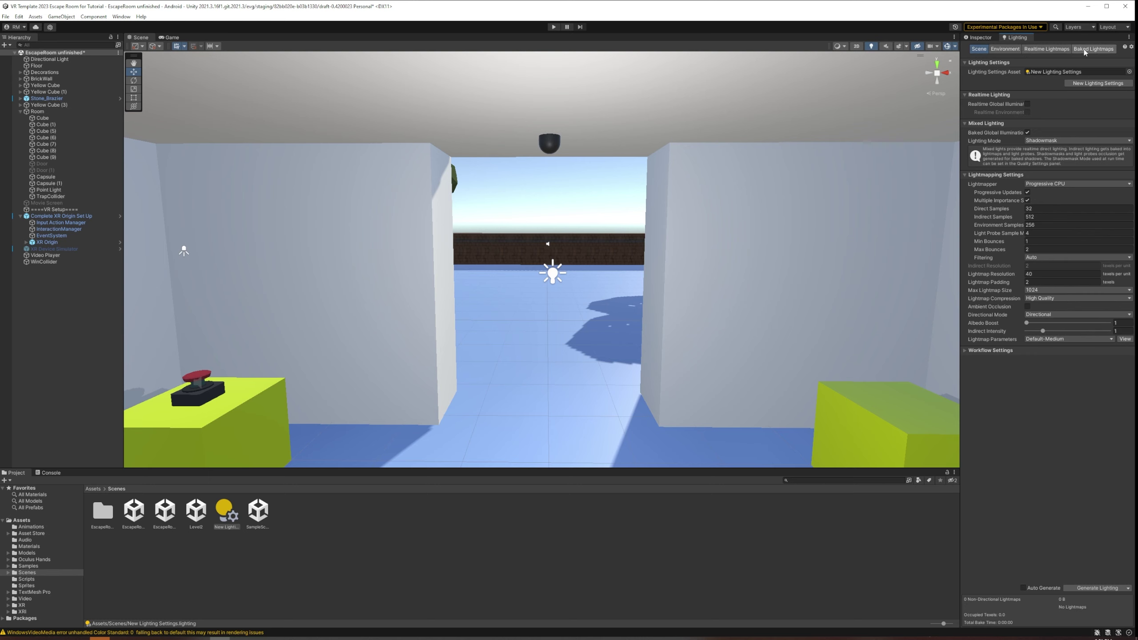
Review the Environment, Realtime Lightmaps and Baked Lightmaps settings, then return to the Scene lighting settings.
{"action": "left_click", "coordinate": [1007, 49]}
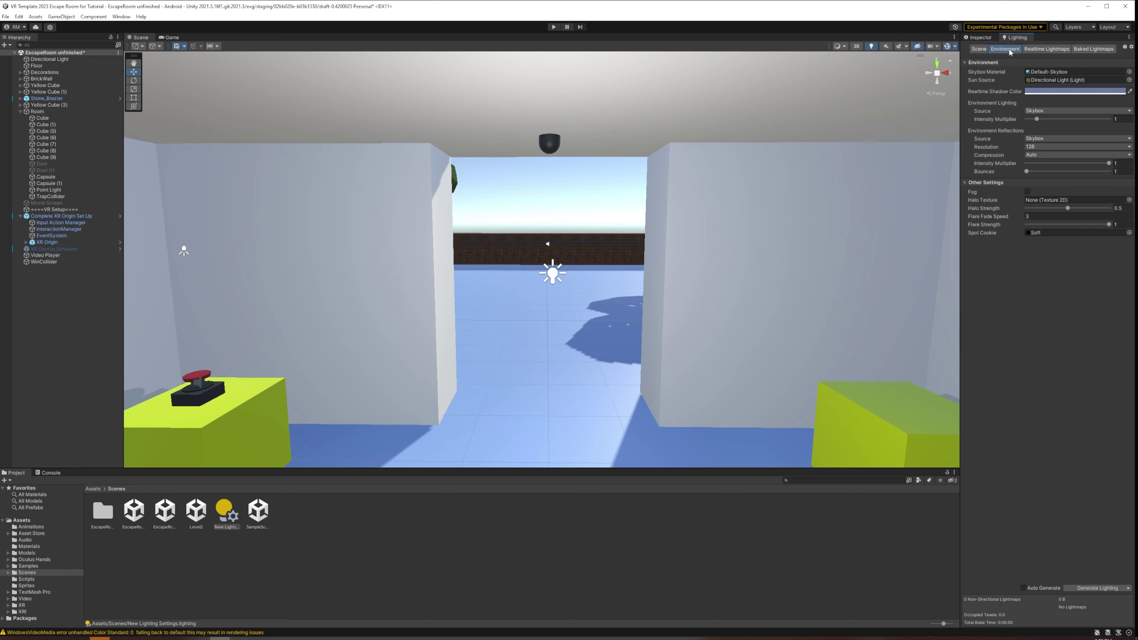
{"action": "left_click", "coordinate": [1038, 51]}
{"action": "left_click", "coordinate": [1090, 49]}
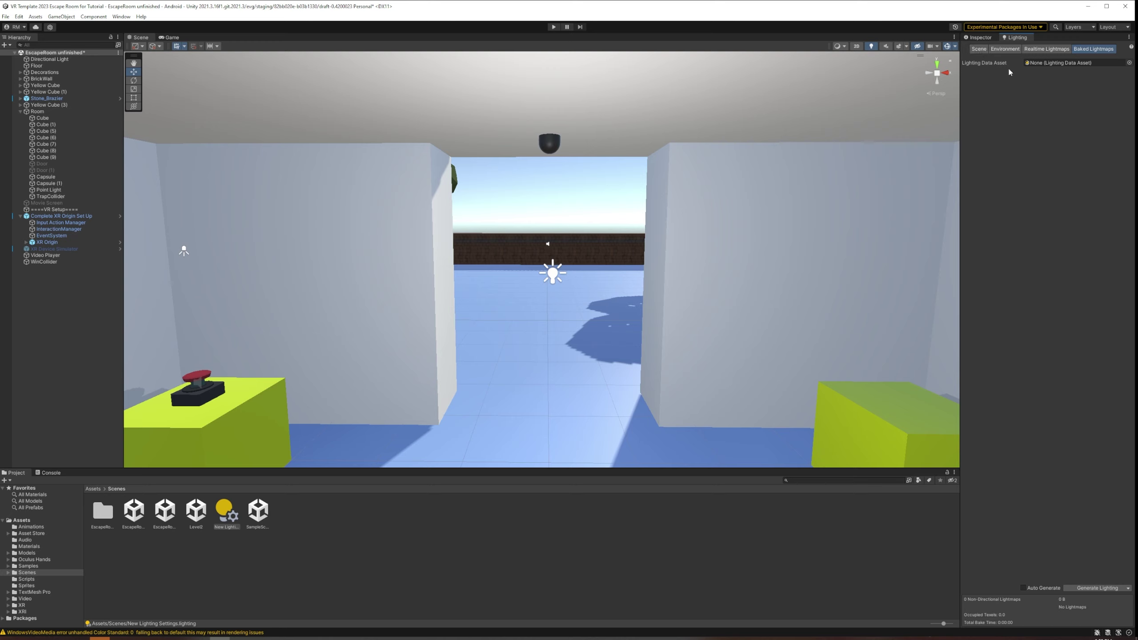
{"action": "left_click", "coordinate": [981, 50]}
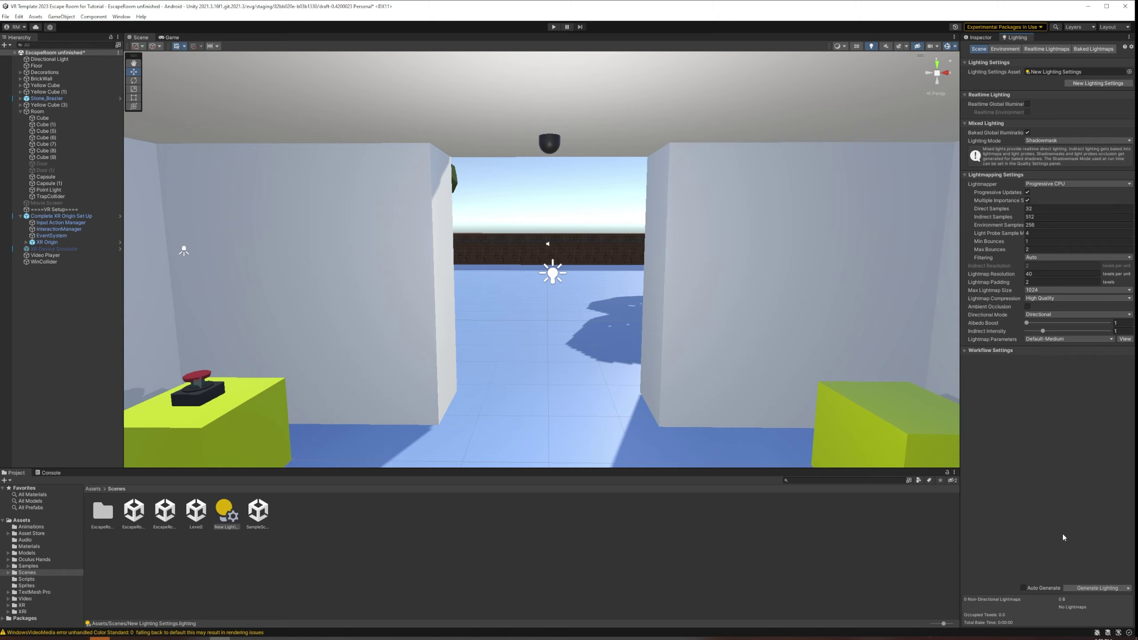
Check the Directional Light's mode options, keeping Baked selected.
{"action": "right_click_drag", "start_coordinate": [833, 200], "coordinate": [604, 333]}
{"action": "middle_click_drag", "start_coordinate": [493, 339], "coordinate": [697, 233]}
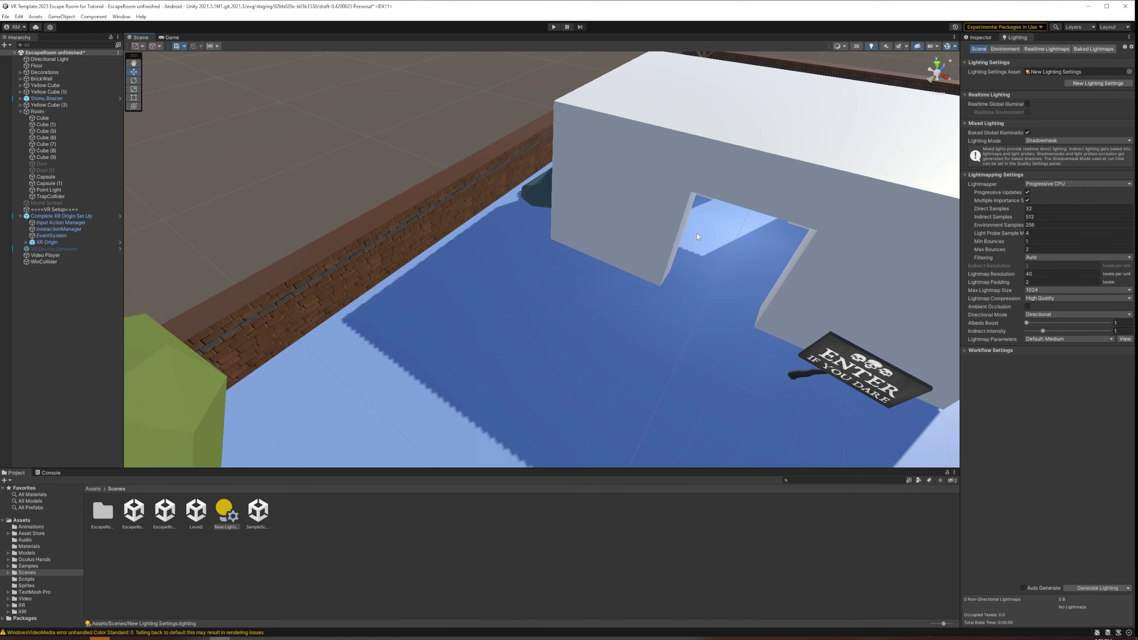
{"action": "left_click", "coordinate": [49, 59]}
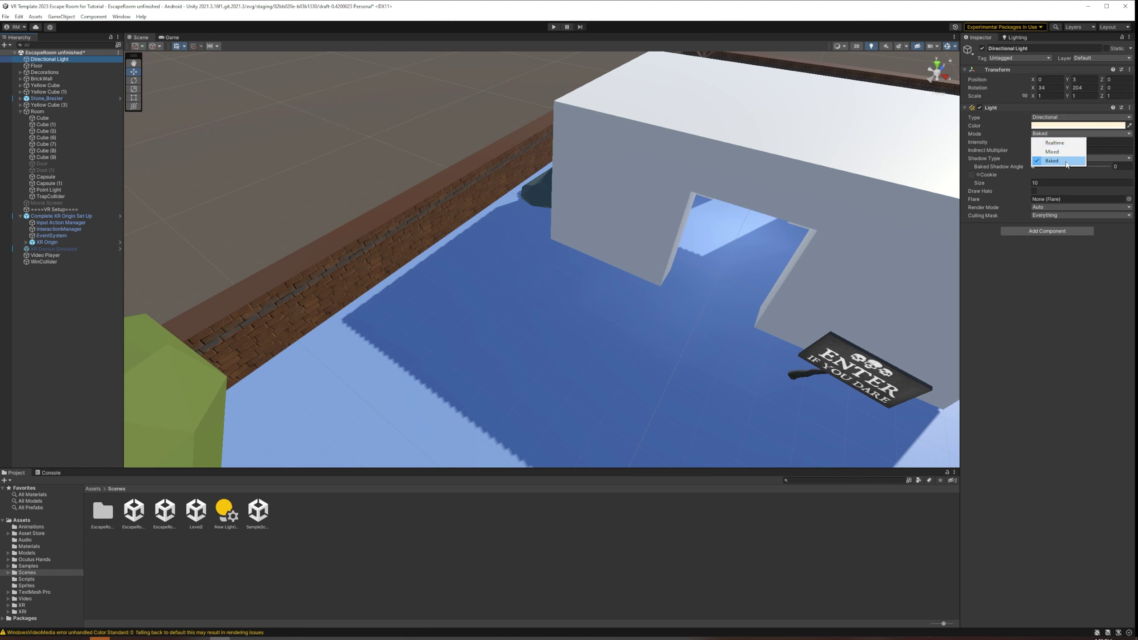
{"action": "left_click", "coordinate": [1066, 162]}
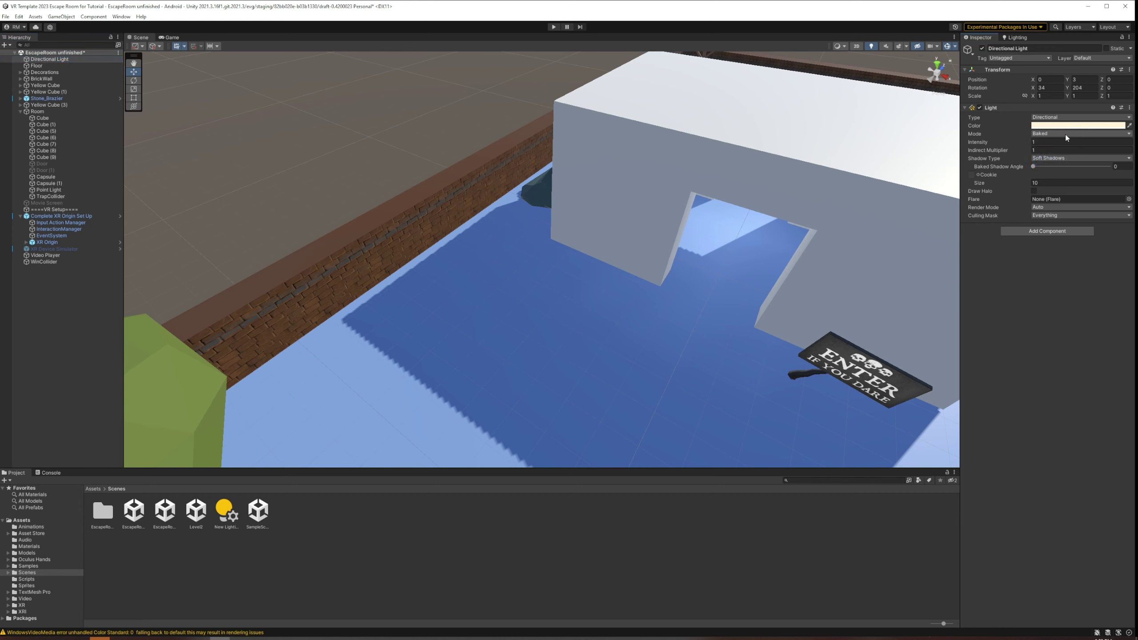
Select the Point Light and examine the lighting and shadows around the yellow cubes inside the room from several angles.
{"action": "left_click", "coordinate": [77, 189]}
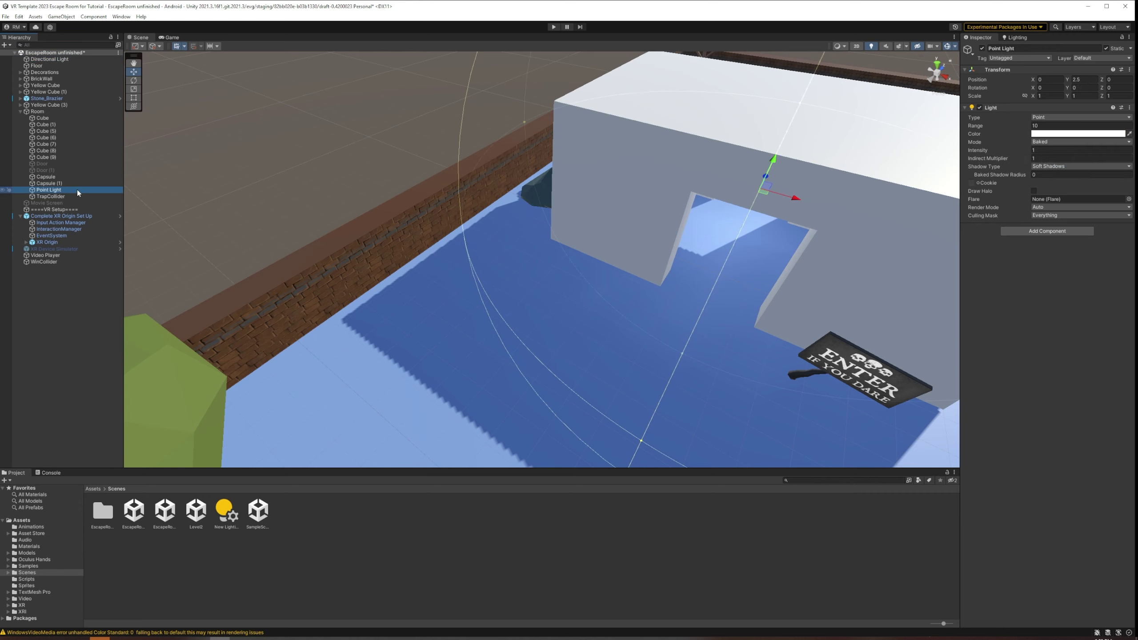
{"action": "scroll", "coordinate": [647, 169], "scroll_direction": "up", "scroll_amount": 5}
{"action": "scroll", "coordinate": [648, 169], "scroll_direction": "down", "scroll_amount": 10}
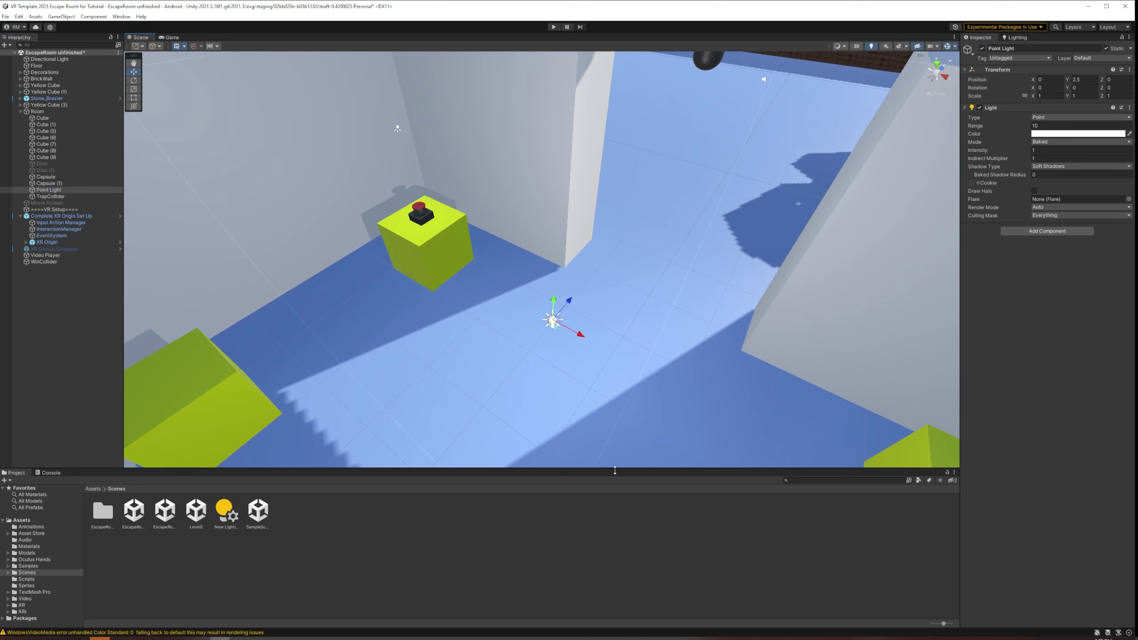
{"action": "right_click_drag", "start_coordinate": [469, 277], "coordinate": [414, 255]}
{"action": "scroll", "coordinate": [414, 255], "scroll_direction": "up", "scroll_amount": 2}
{"action": "middle_click_drag", "start_coordinate": [452, 301], "coordinate": [461, 253]}
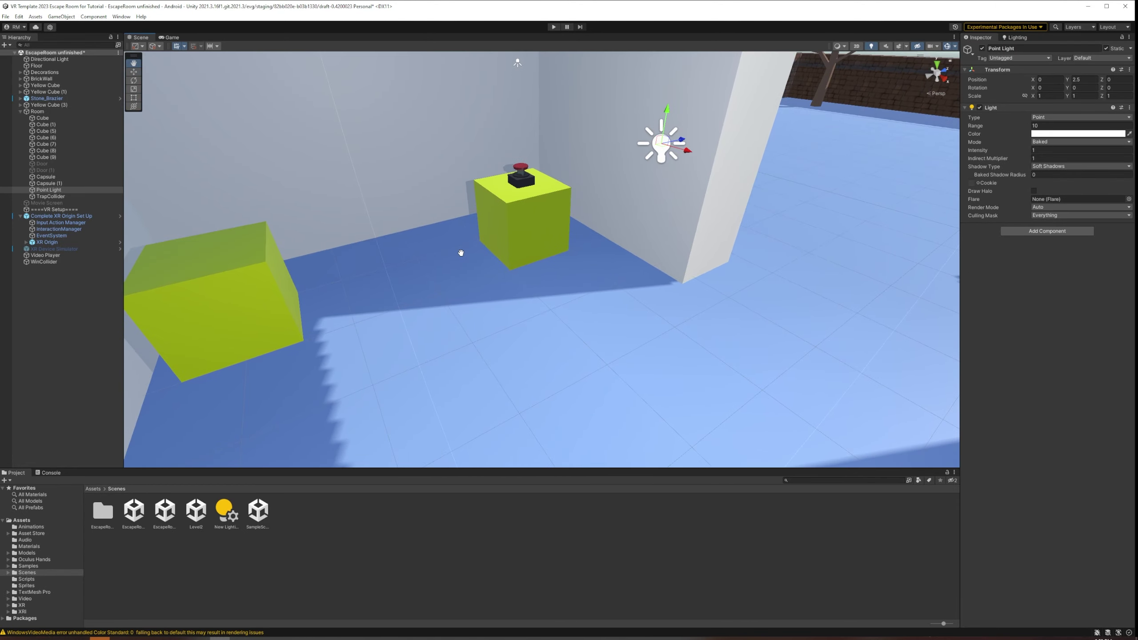
{"action": "right_click_drag", "start_coordinate": [461, 253], "coordinate": [601, 240]}
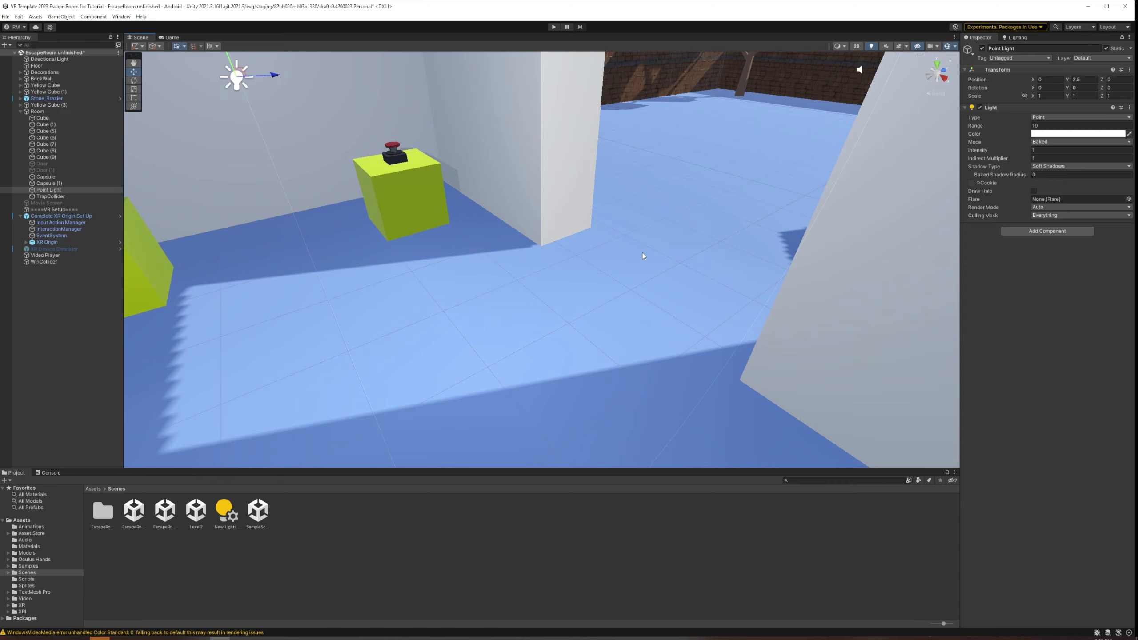
Examine the light patch and shadows on the room's floor near the open doorway from several angles.
{"action": "right_click_drag", "start_coordinate": [642, 253], "coordinate": [507, 197]}
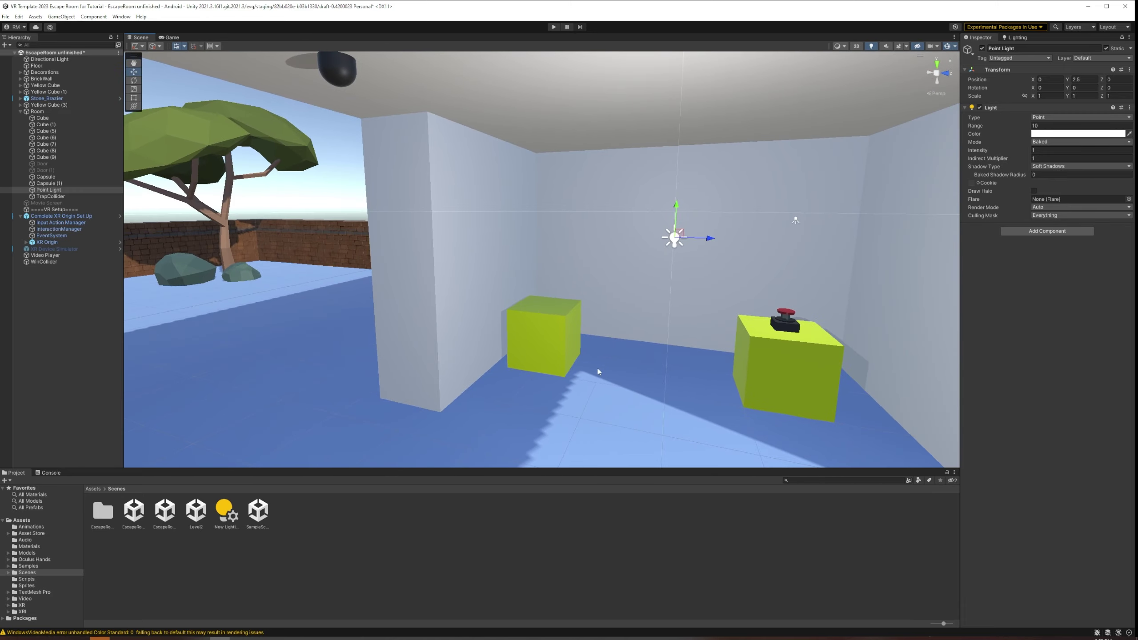
{"action": "right_click_drag", "start_coordinate": [598, 371], "coordinate": [674, 371]}
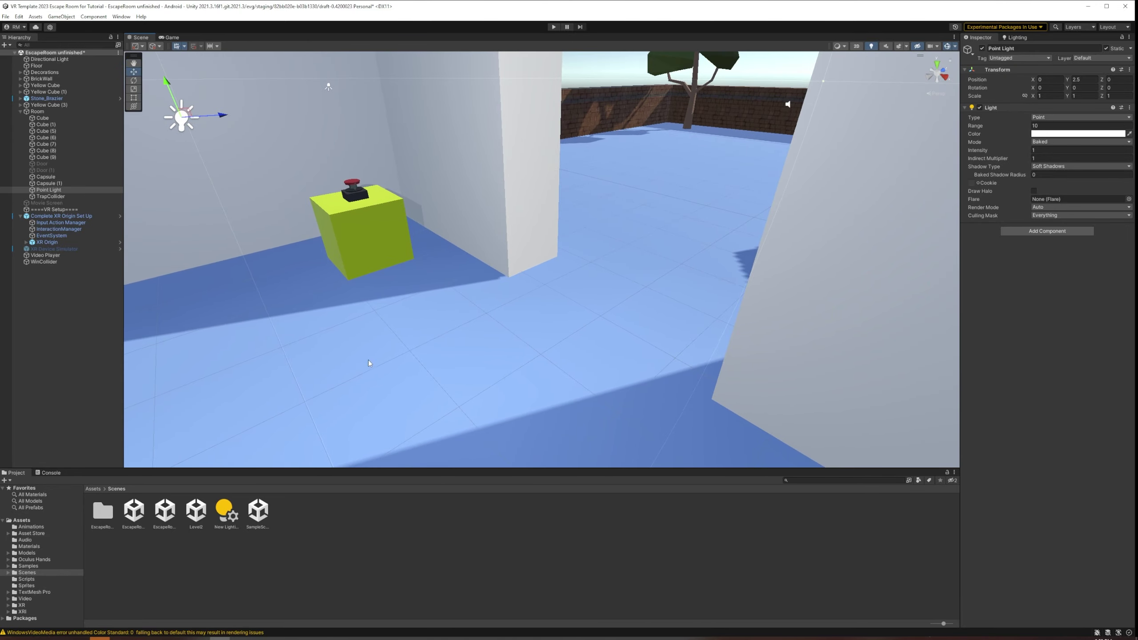
{"action": "right_click_drag", "start_coordinate": [368, 359], "coordinate": [303, 359]}
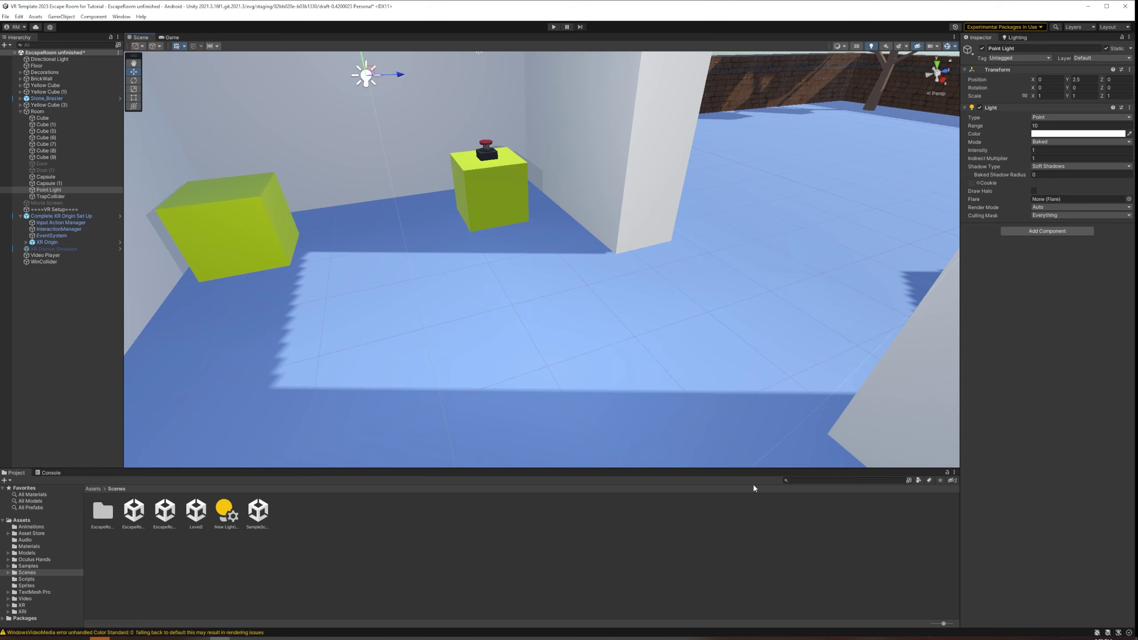
{"action": "mouse_move", "coordinate": [616, 298]}
{"action": "right_mouse_down"}
{"action": "mouse_move", "coordinate": [482, 297]}
{"action": "mouse_move", "coordinate": [610, 283]}
{"action": "right_mouse_up"}
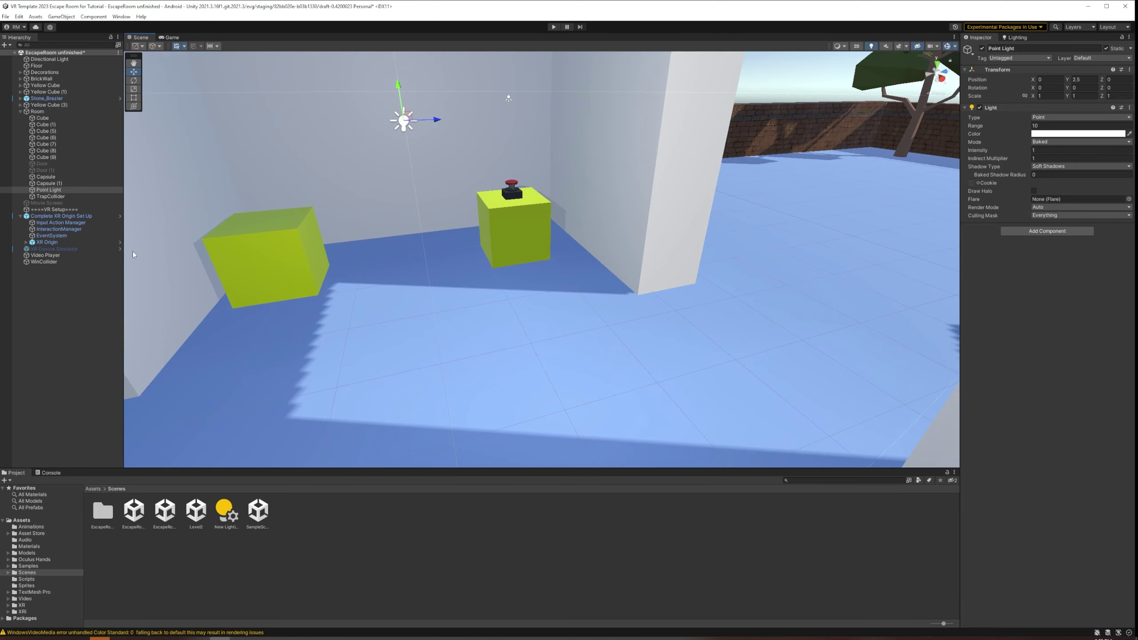
Activate the Door (1) object to see its effect on the room's light, and deactivate it again.
{"action": "left_click", "coordinate": [57, 171]}
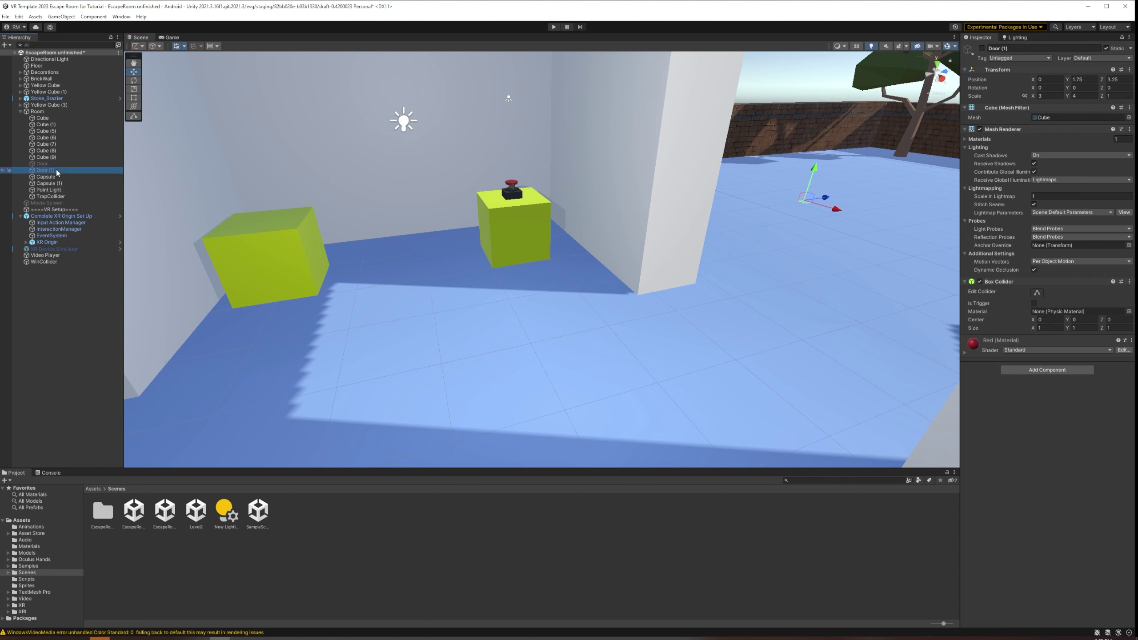
{"action": "left_click", "coordinate": [982, 49]}
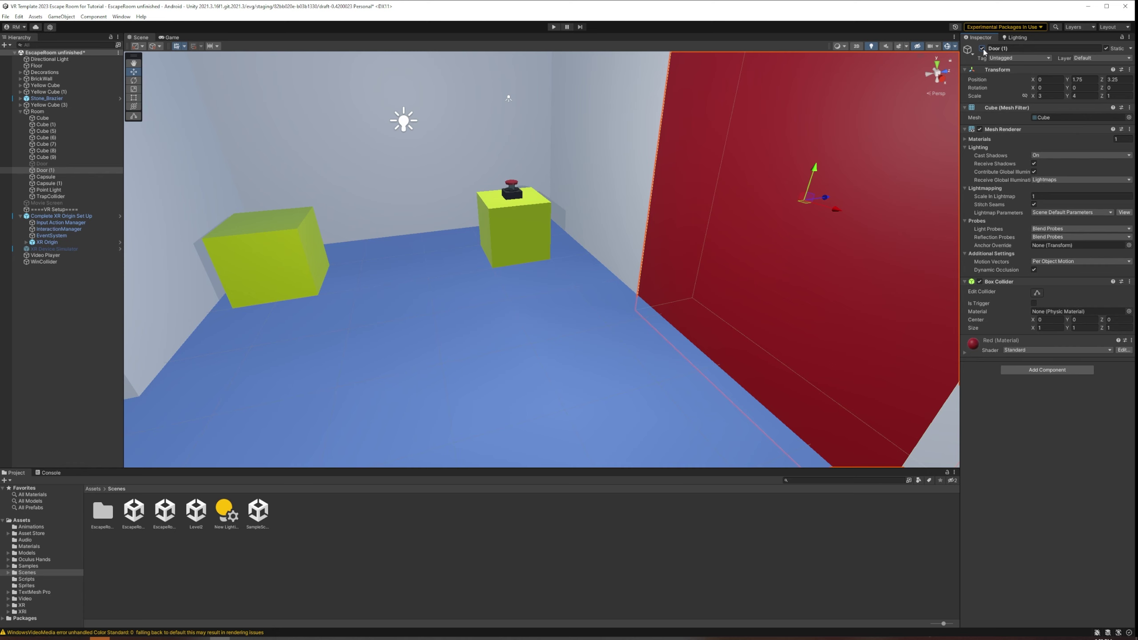
{"action": "left_click", "coordinate": [982, 49]}
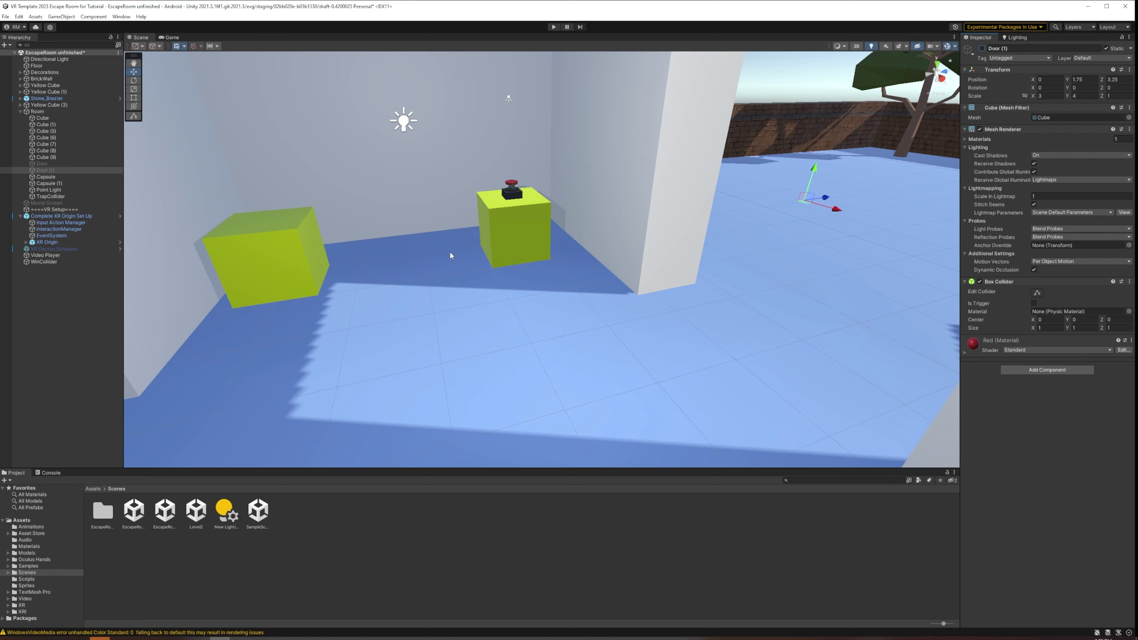
Try rotating the Directional Light to about 277 degrees around Y, and return its Y rotation to 204.
{"action": "left_click", "coordinate": [77, 58]}
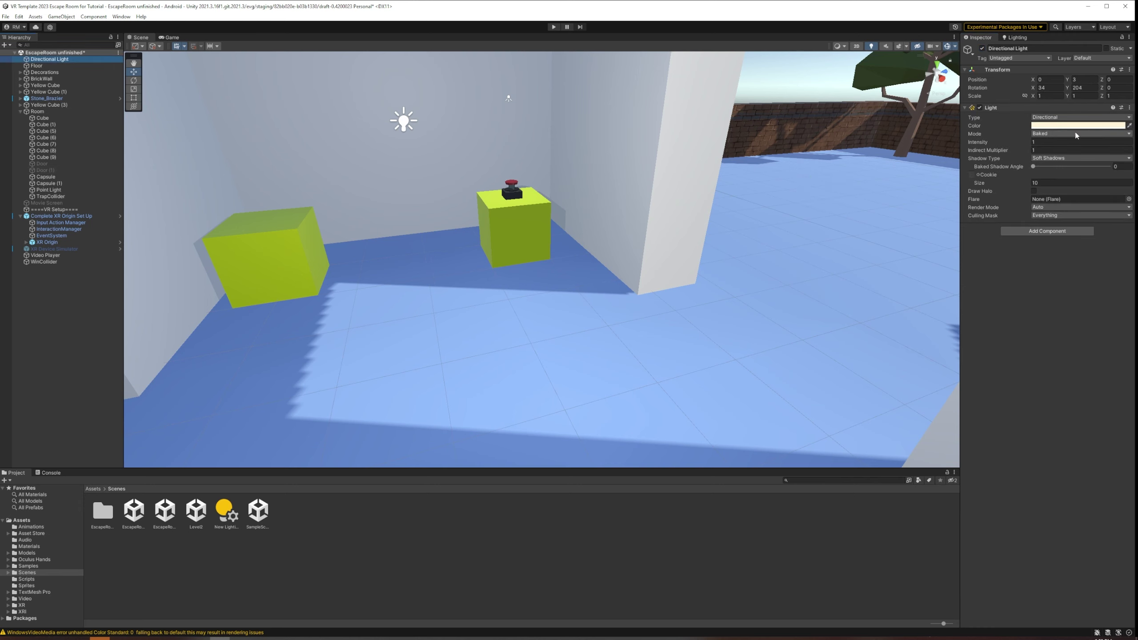
{"action": "left_click_drag", "start_coordinate": [1065, 90], "coordinate": [500, 225]}
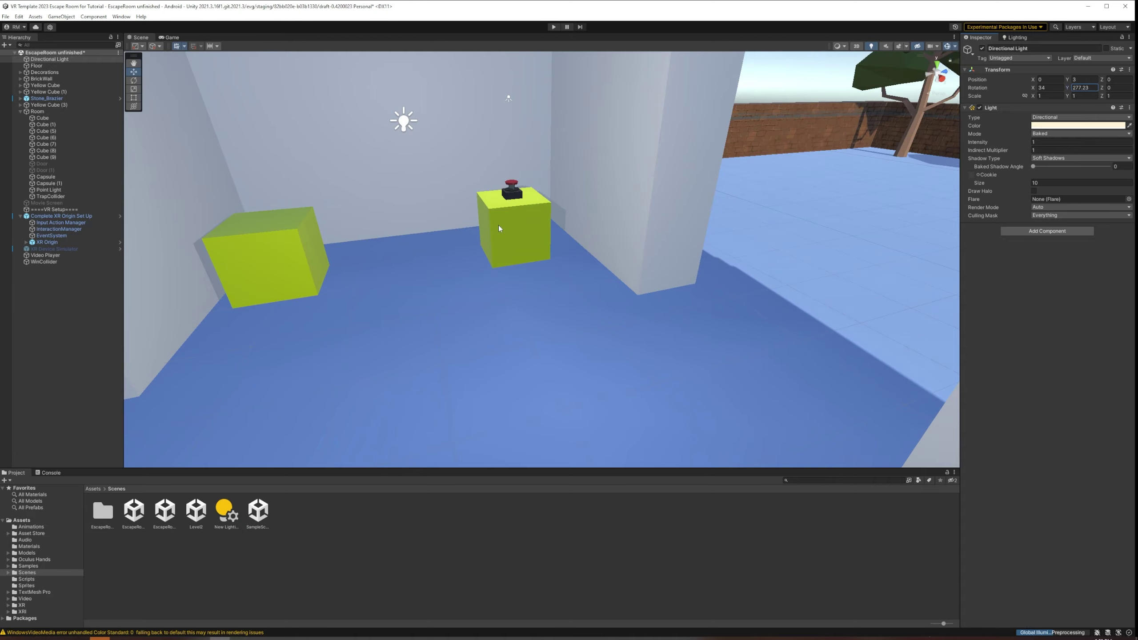
{"action": "right_click_drag", "start_coordinate": [320, 313], "coordinate": [496, 257]}
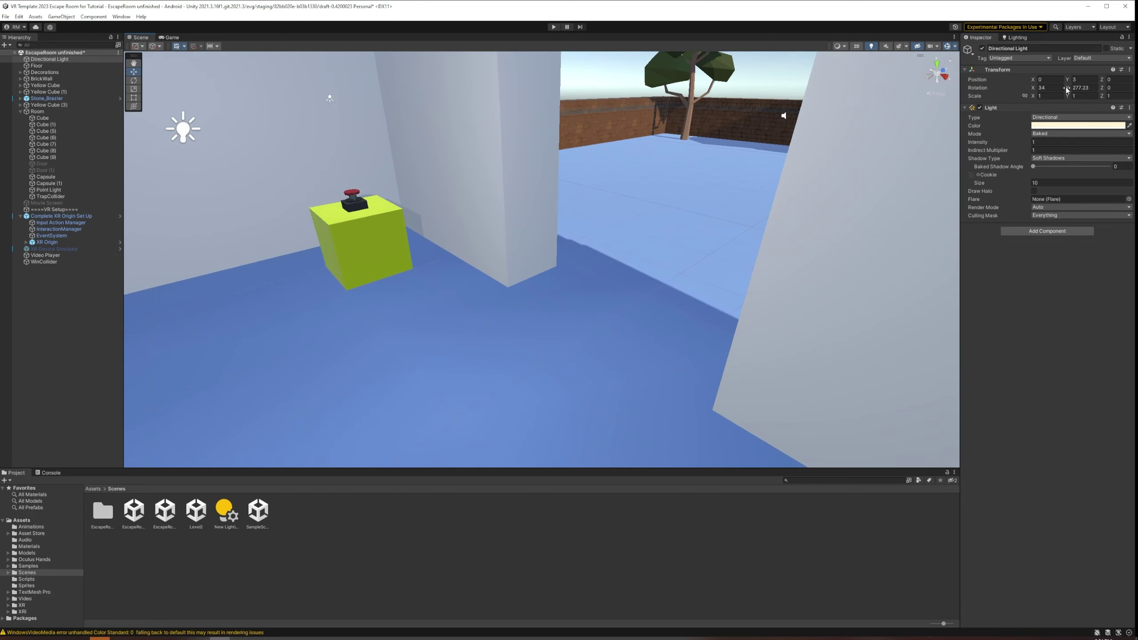
{"action": "left_click_drag", "start_coordinate": [1066, 90], "coordinate": [1017, 151]}
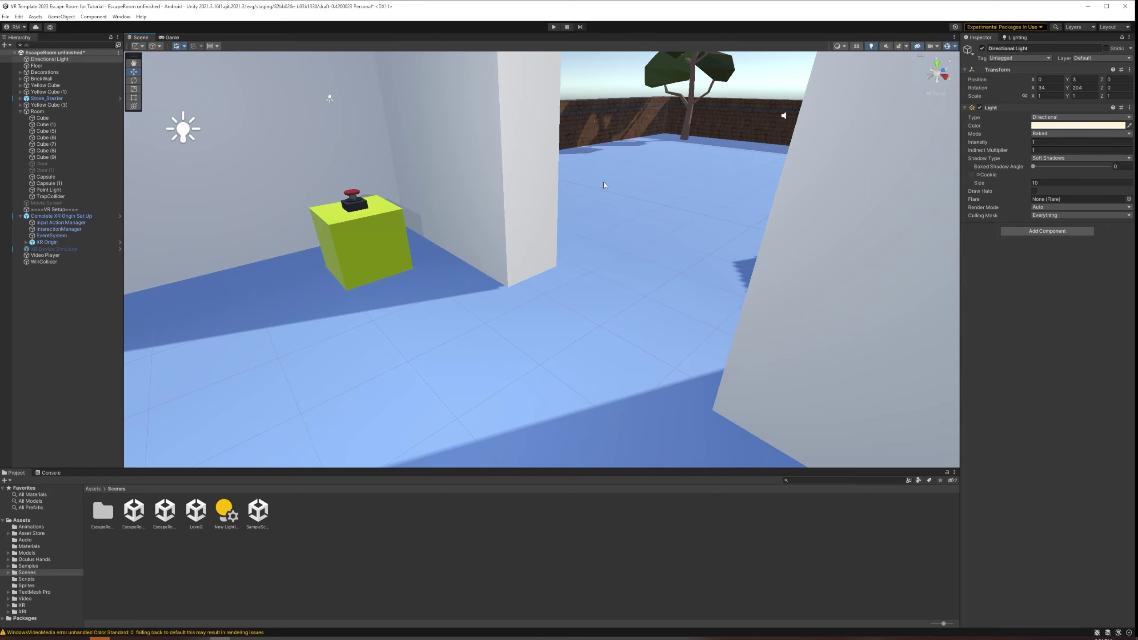
Activate the Door (1) object so that it closes the room's rear doorway.
{"action": "right_click_drag", "start_coordinate": [605, 185], "coordinate": [667, 252]}
{"action": "left_click", "coordinate": [82, 170]}
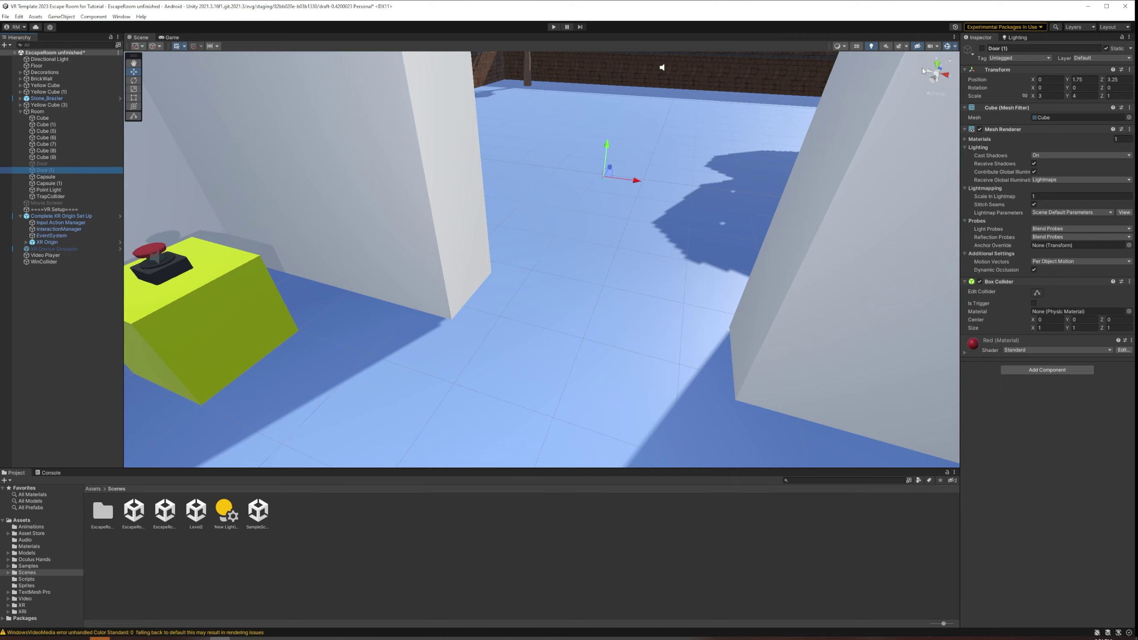
{"action": "left_click", "coordinate": [982, 48]}
Examine the room with its red door closed, comparing the shadows outside the entrance with the lighting inside.
{"action": "right_click_drag", "start_coordinate": [763, 165], "coordinate": [657, 183]}
{"action": "scroll", "coordinate": [539, 210], "scroll_direction": "down", "scroll_amount": 5}
{"action": "scroll", "coordinate": [539, 210], "scroll_direction": "down", "scroll_amount": 2}
{"action": "middle_click_drag", "start_coordinate": [450, 244], "coordinate": [587, 175]}
{"action": "right_click_drag", "start_coordinate": [526, 211], "coordinate": [636, 172]}
{"action": "scroll", "coordinate": [636, 171], "scroll_direction": "down", "scroll_amount": 5}
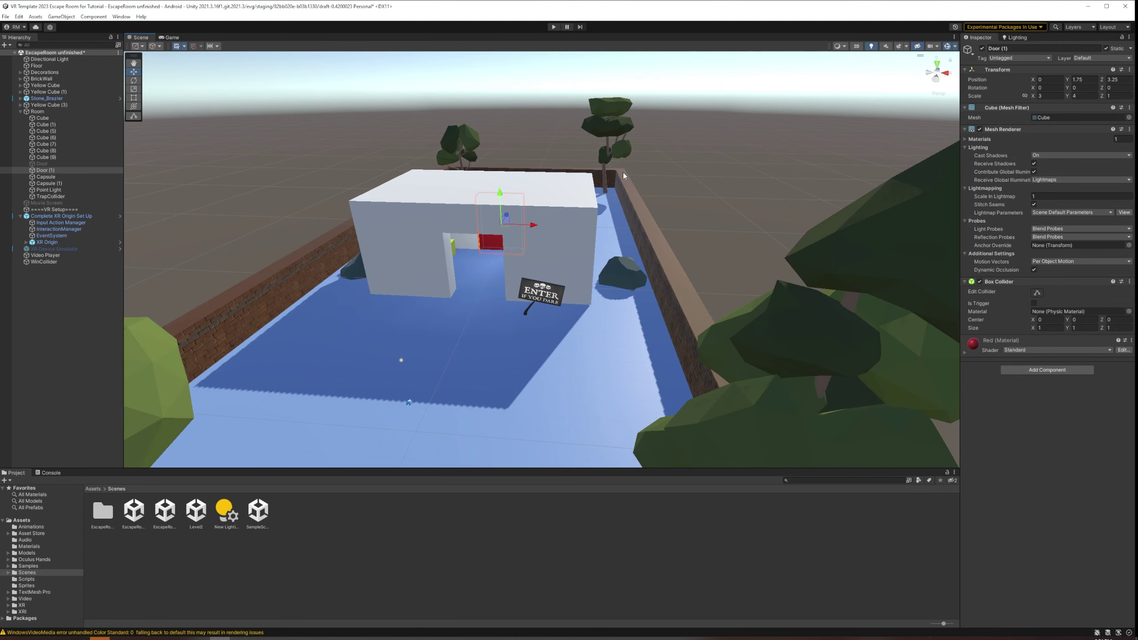
{"action": "middle_click_drag", "start_coordinate": [506, 222], "coordinate": [548, 204]}
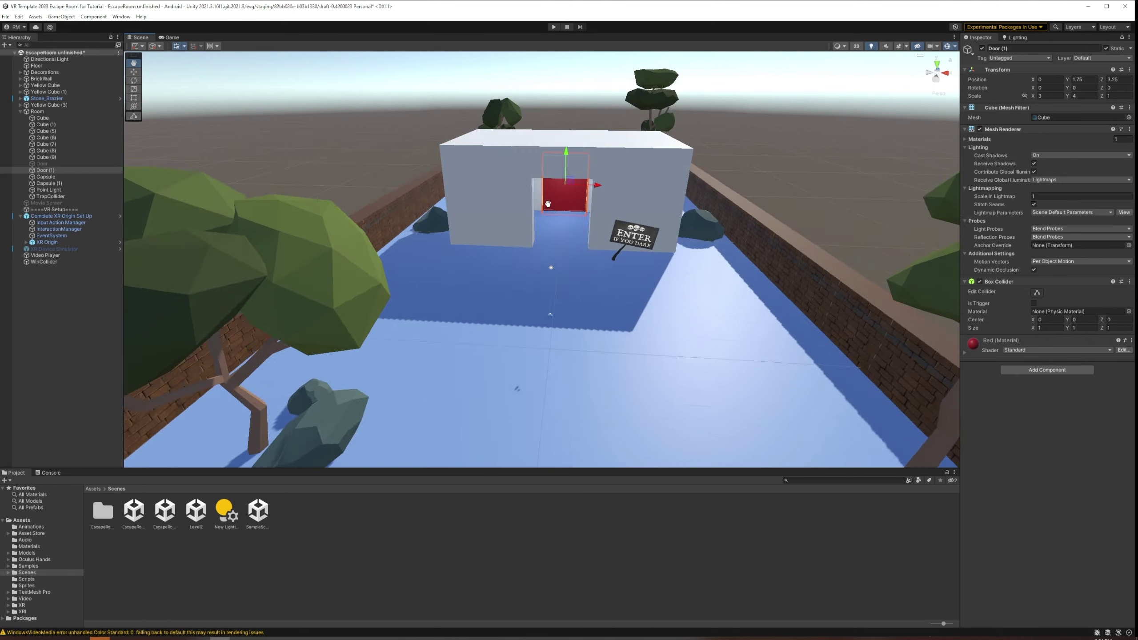
{"action": "scroll", "coordinate": [575, 270], "scroll_direction": "down", "scroll_amount": 5}
{"action": "scroll", "coordinate": [578, 267], "scroll_direction": "up", "scroll_amount": 12}
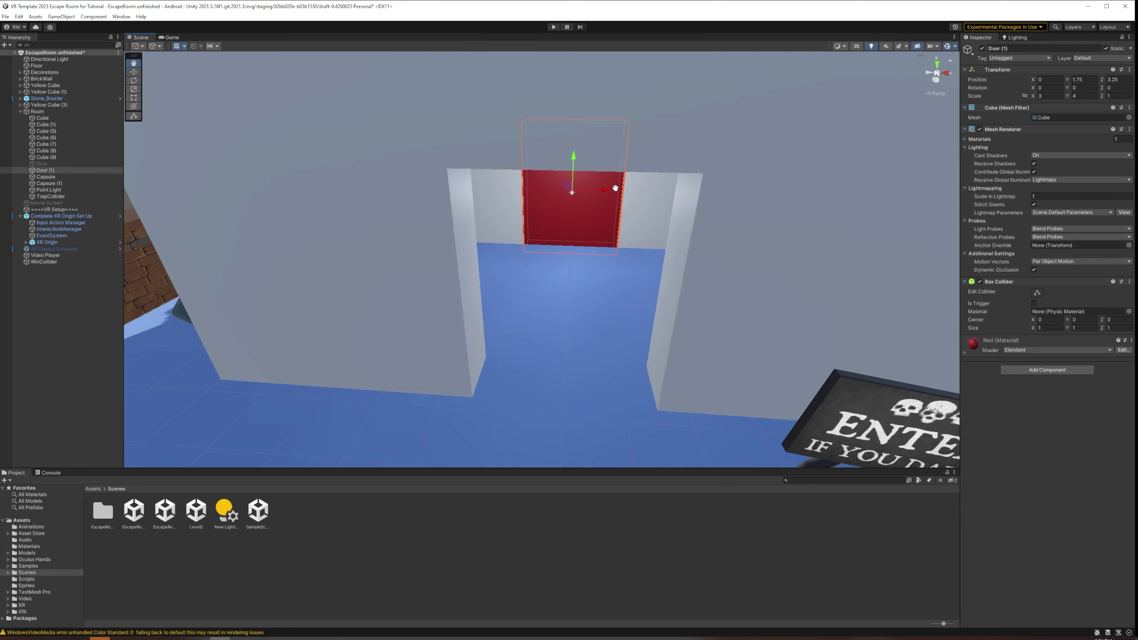
{"action": "scroll", "coordinate": [609, 206], "scroll_direction": "up", "scroll_amount": 5}
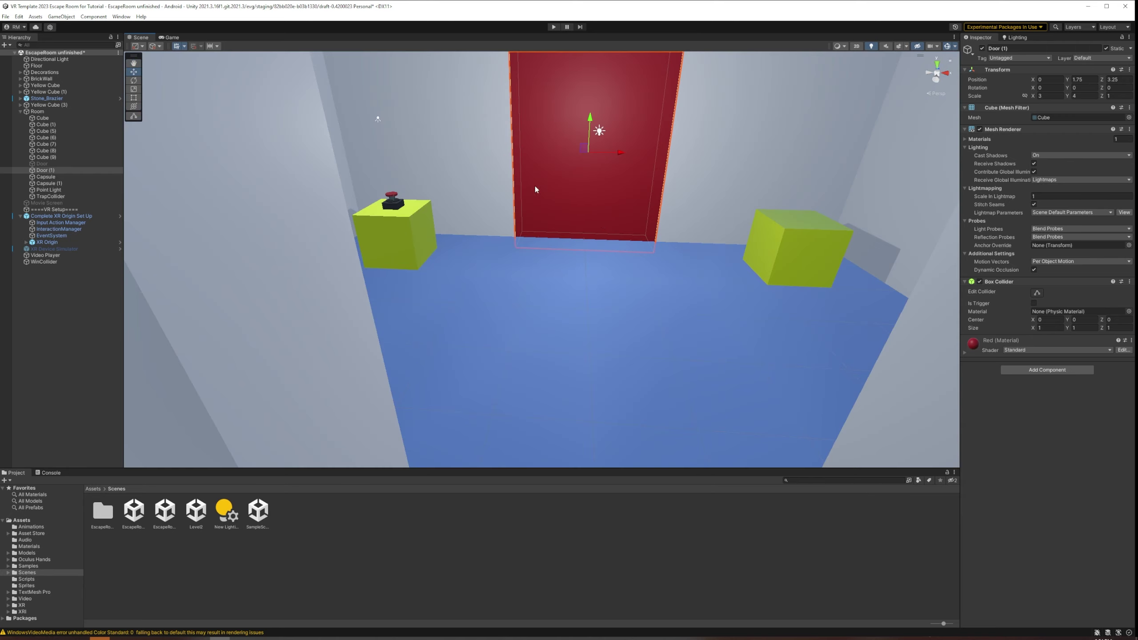
{"action": "scroll", "coordinate": [669, 268], "scroll_direction": "down", "scroll_amount": 8}
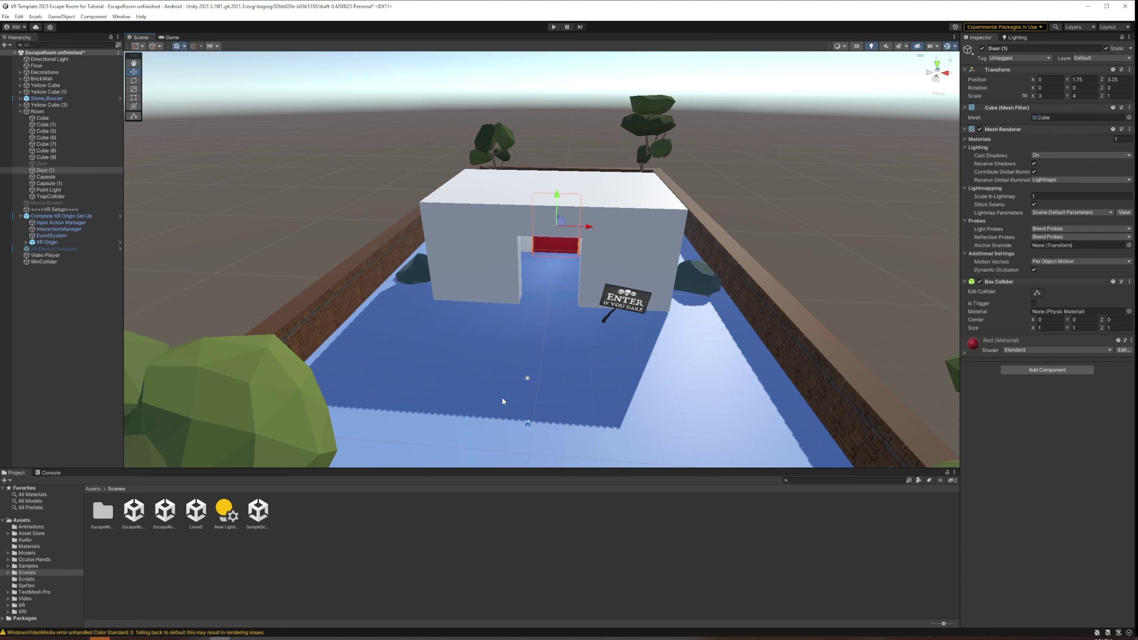
{"action": "scroll", "coordinate": [522, 389], "scroll_direction": "up", "scroll_amount": 5}
{"action": "middle_click_drag", "start_coordinate": [523, 389], "coordinate": [531, 356]}
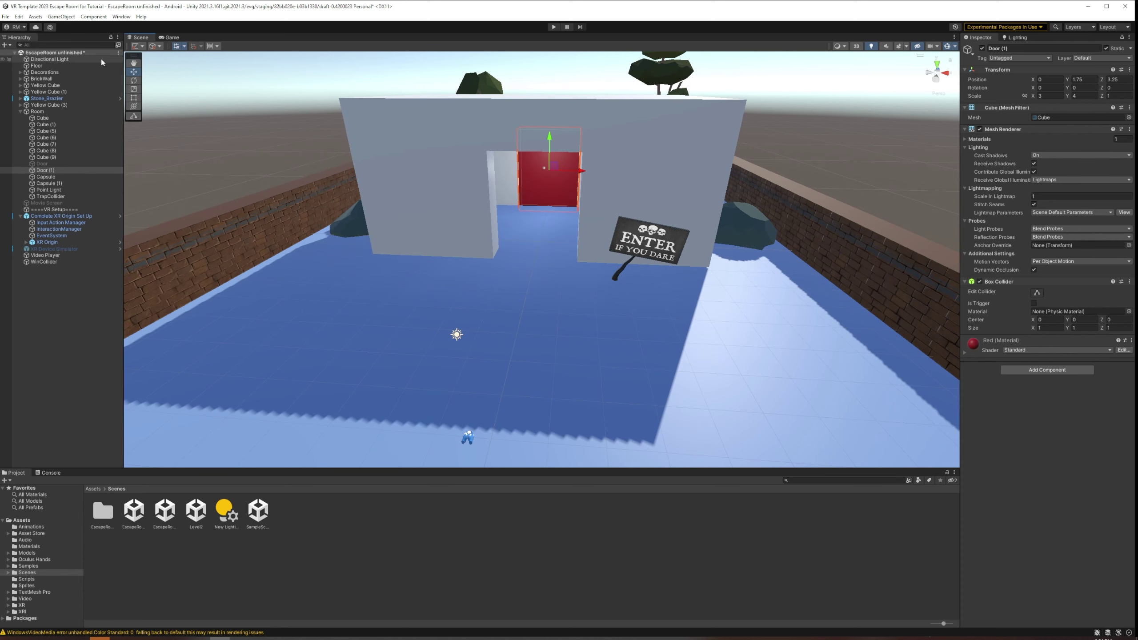
{"action": "scroll", "coordinate": [512, 250], "scroll_direction": "up", "scroll_amount": 5}
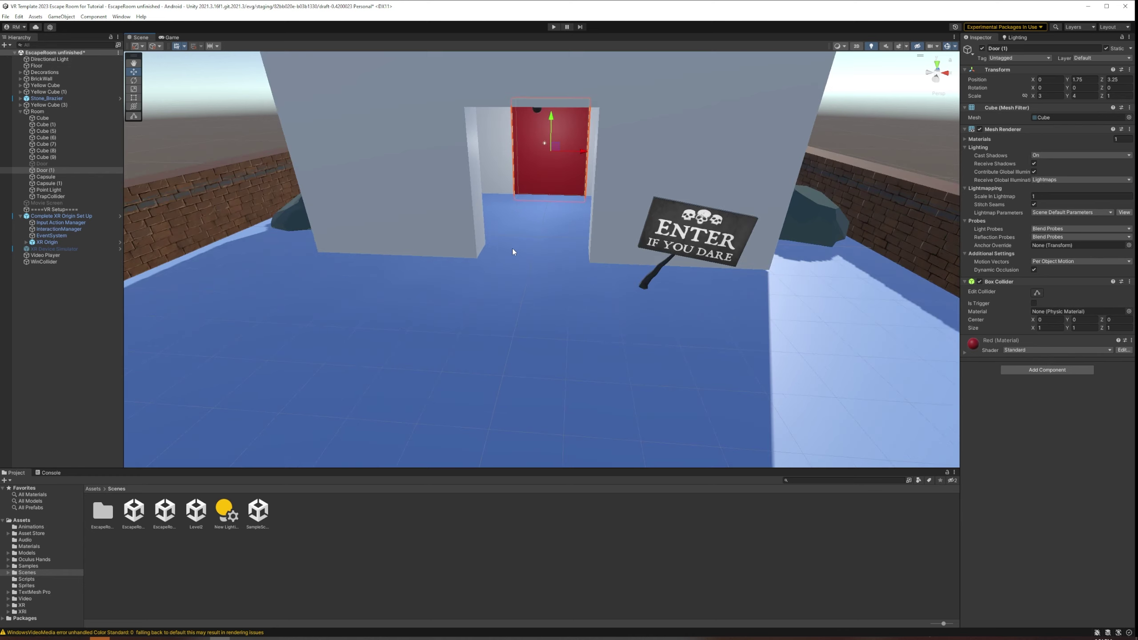
{"action": "middle_click_drag", "start_coordinate": [530, 230], "coordinate": [538, 270]}
{"action": "scroll", "coordinate": [542, 300], "scroll_direction": "up", "scroll_amount": 2}
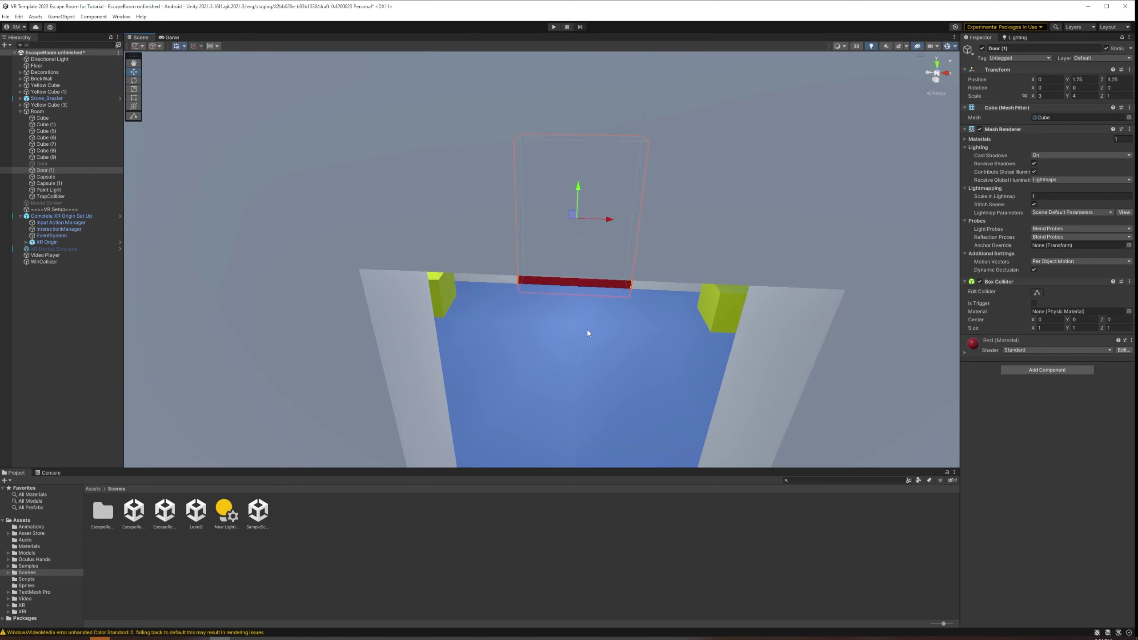
Switch Door (1) off and back on to compare the light entering through the rear doorway.
{"action": "right_click_drag", "start_coordinate": [586, 329], "coordinate": [591, 309]}
{"action": "scroll", "coordinate": [591, 309], "scroll_direction": "up", "scroll_amount": 8}
{"action": "mouse_move", "coordinate": [592, 308]}
{"action": "middle_mouse_down"}
{"action": "mouse_move", "coordinate": [579, 320]}
{"action": "mouse_move", "coordinate": [576, 306]}
{"action": "middle_mouse_up"}
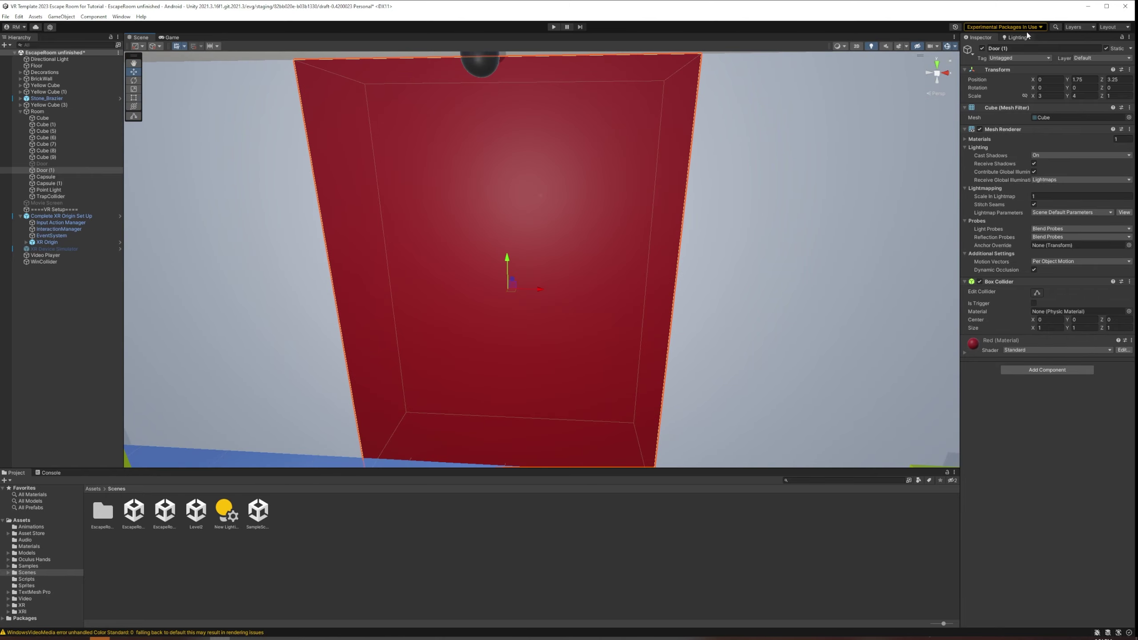
{"action": "left_click", "coordinate": [982, 49]}
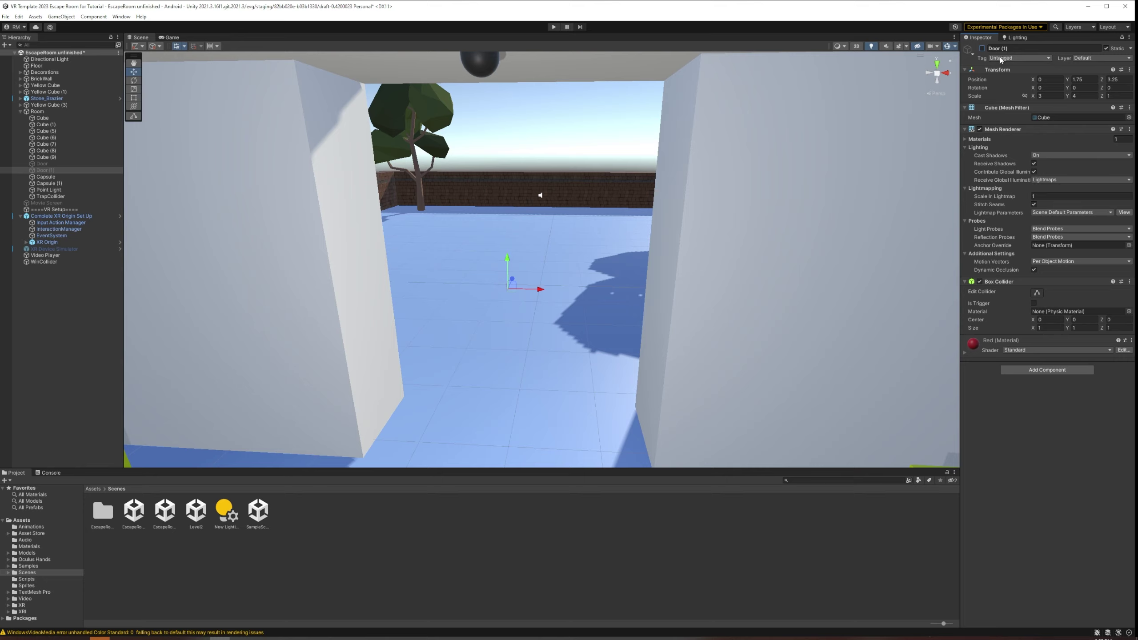
{"action": "left_click", "coordinate": [982, 48]}
Generate the scene's baked lighting with the current Lighting Settings.
{"action": "scroll", "coordinate": [395, 231], "scroll_direction": "down", "scroll_amount": 10}
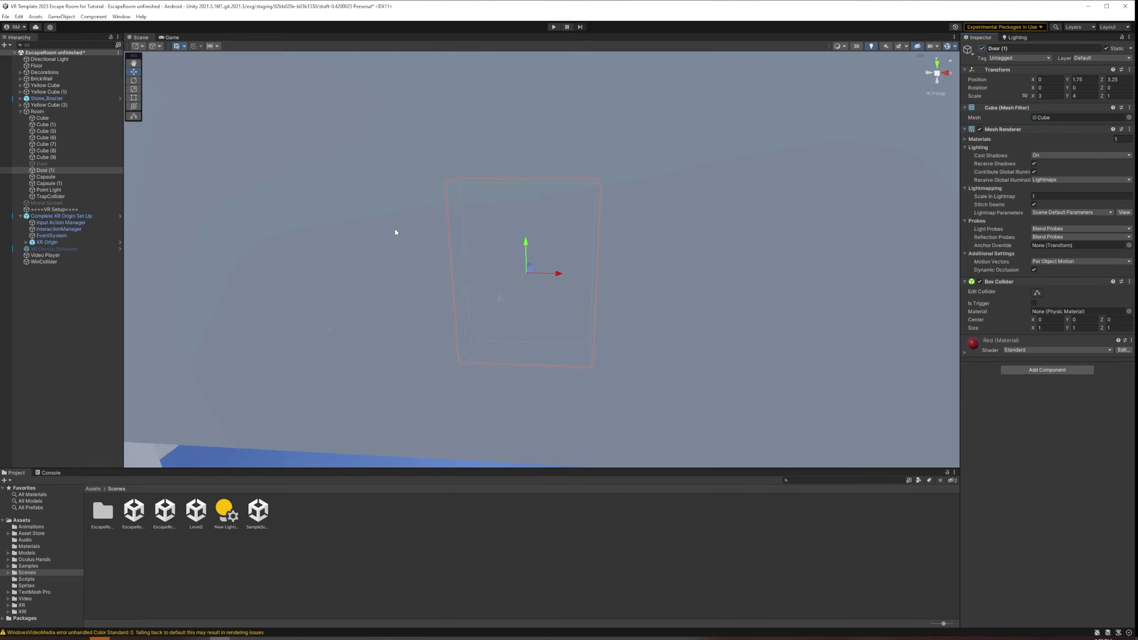
{"action": "right_click_drag", "start_coordinate": [443, 194], "coordinate": [584, 203]}
{"action": "right_click_drag", "start_coordinate": [373, 164], "coordinate": [497, 173]}
{"action": "mouse_move", "coordinate": [432, 180]}
{"action": "middle_mouse_down"}
{"action": "mouse_move", "coordinate": [653, 185]}
{"action": "mouse_move", "coordinate": [448, 176]}
{"action": "middle_mouse_up"}
{"action": "right_click_drag", "start_coordinate": [578, 175], "coordinate": [488, 183]}
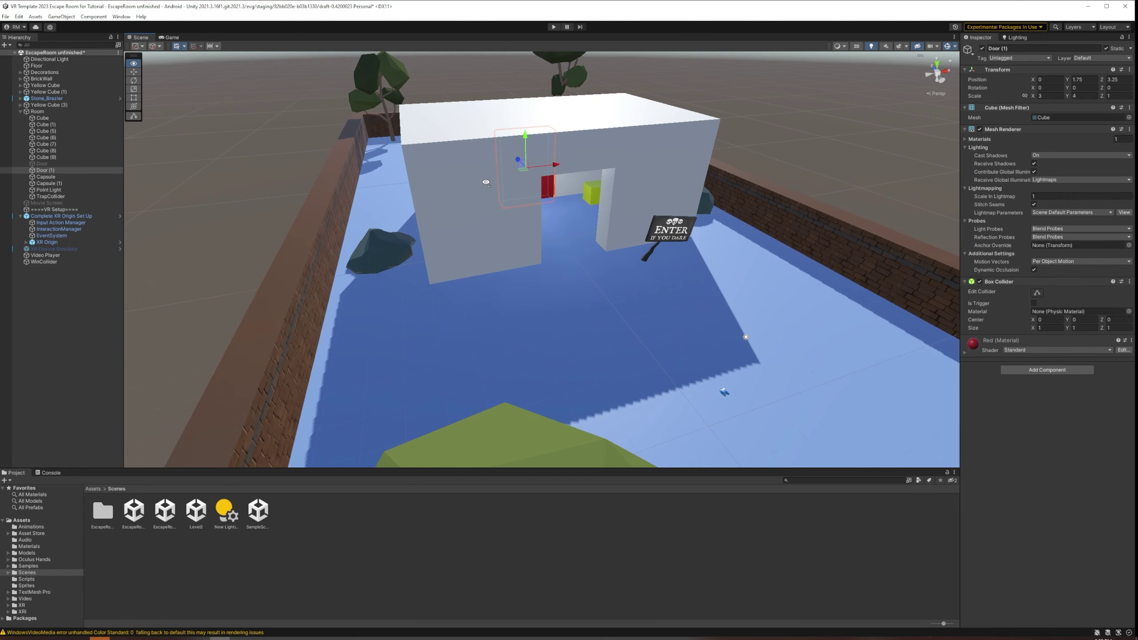
{"action": "middle_click_drag", "start_coordinate": [488, 183], "coordinate": [442, 181]}
{"action": "scroll", "coordinate": [446, 181], "scroll_direction": "down", "scroll_amount": 6}
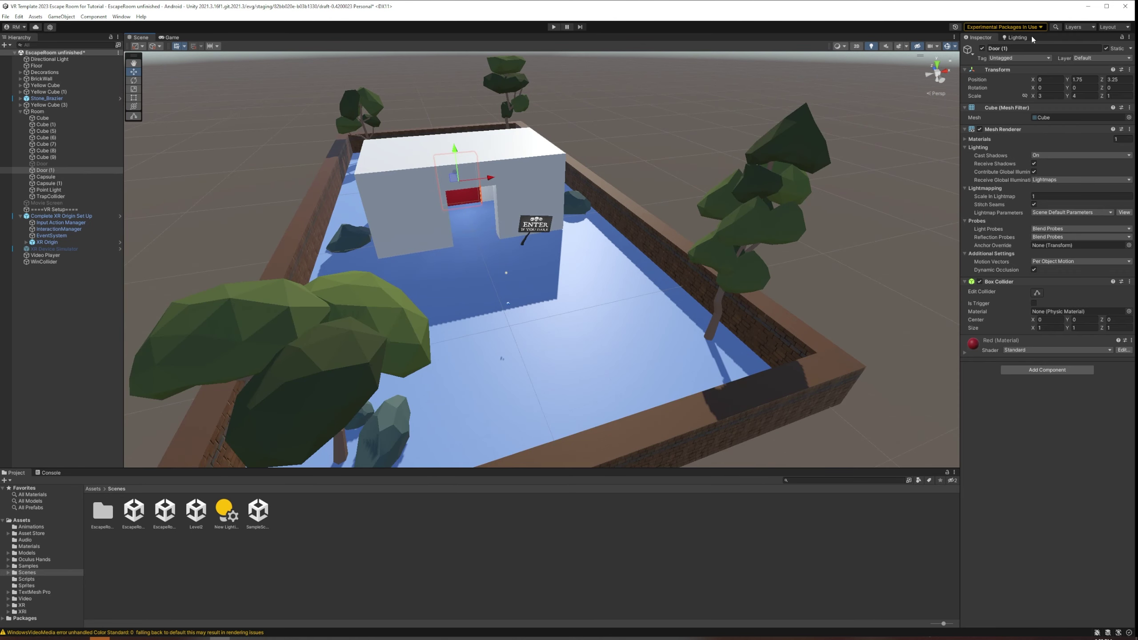
{"action": "left_click", "coordinate": [1017, 37]}
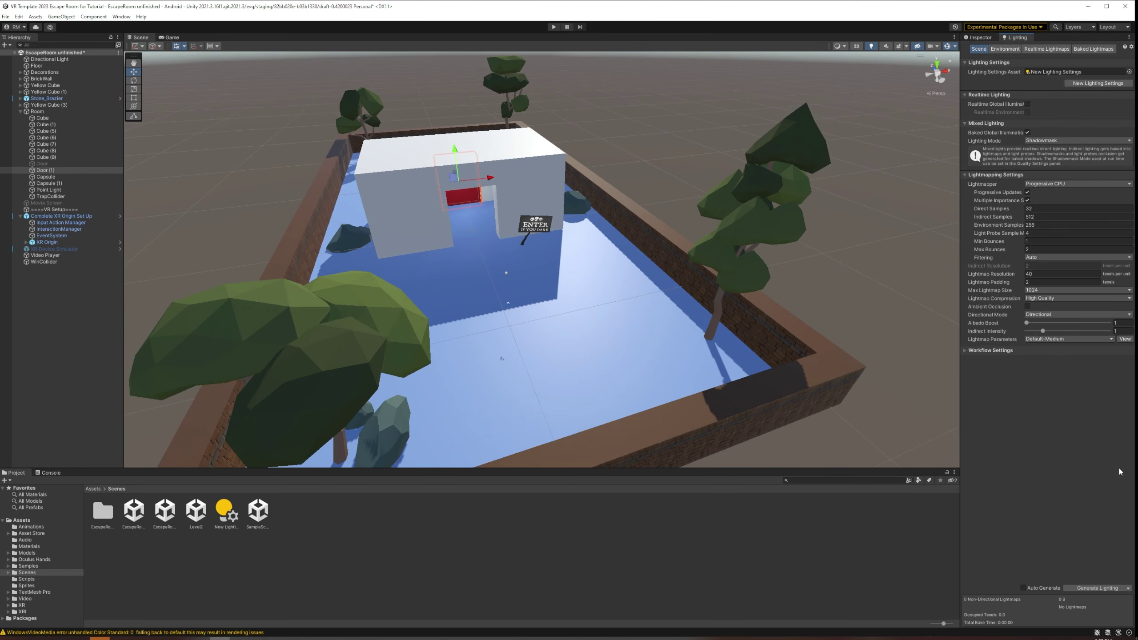
{"action": "left_click", "coordinate": [1088, 589]}
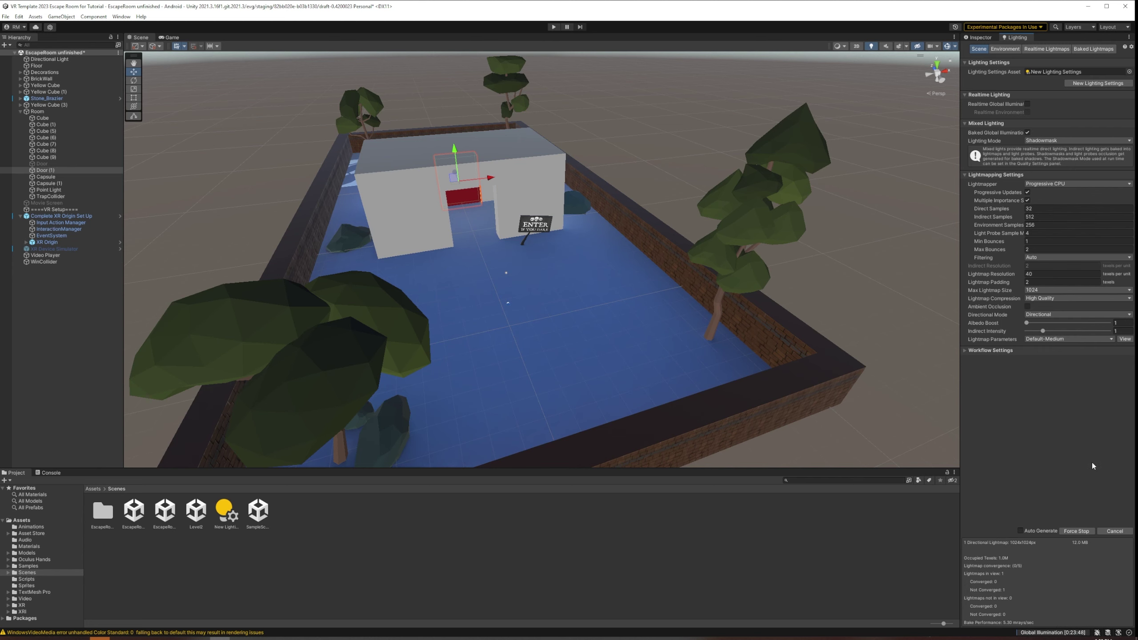
Examine the progressively baked tree and building shadows on the floor and the lighting around the red door.
{"action": "middle_click_drag", "start_coordinate": [518, 244], "coordinate": [650, 259]}
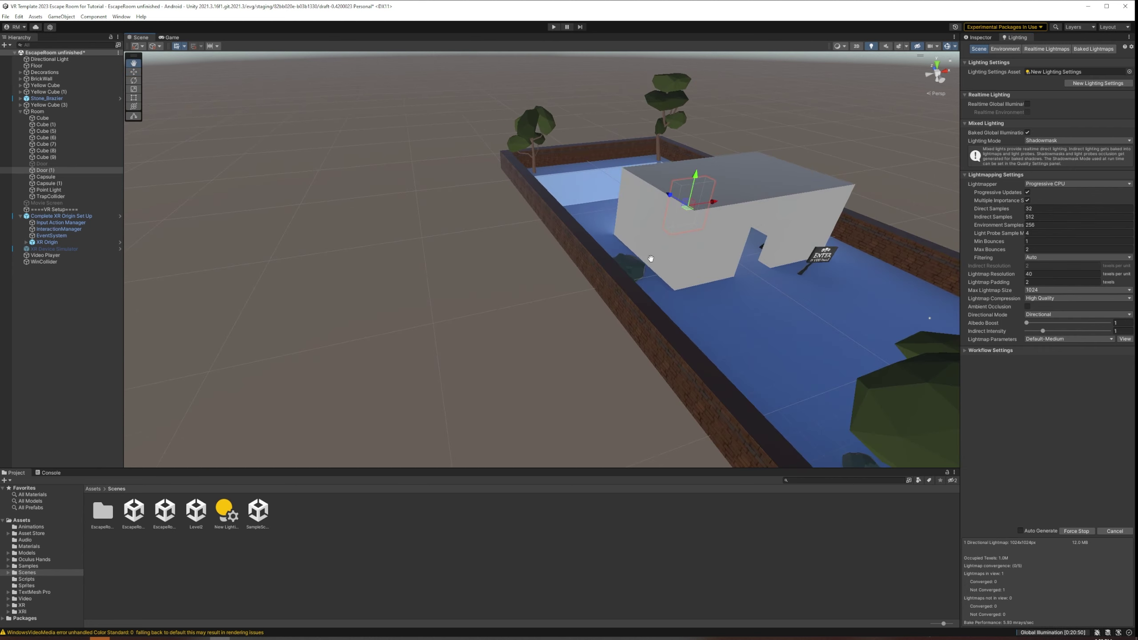
{"action": "right_click_drag", "start_coordinate": [650, 259], "coordinate": [849, 211]}
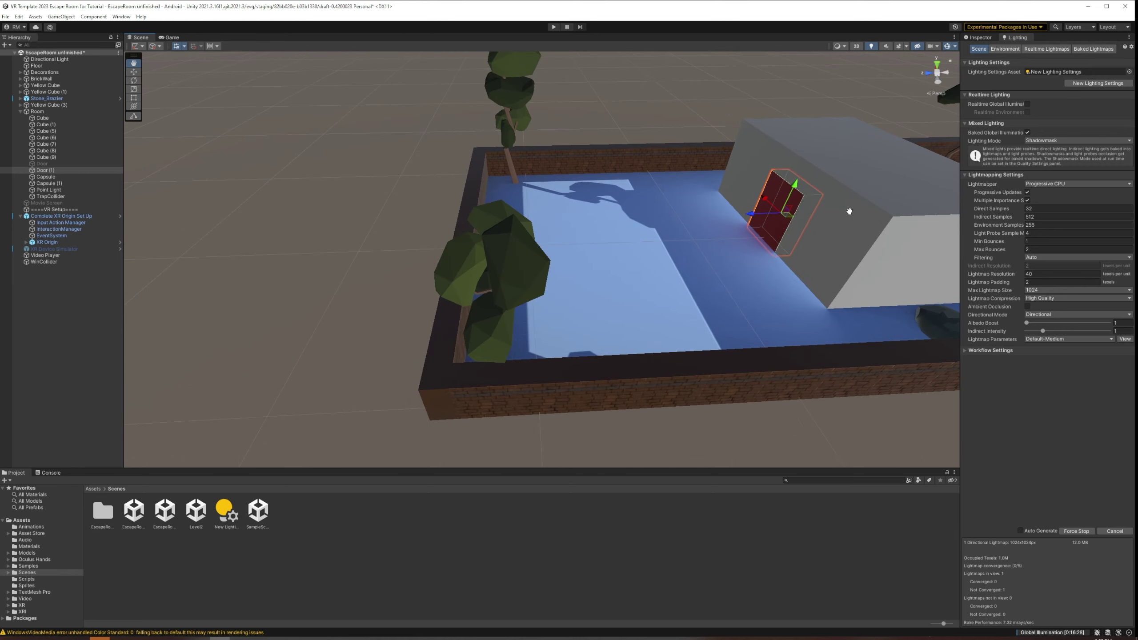
{"action": "middle_click_drag", "start_coordinate": [849, 211], "coordinate": [820, 211]}
{"action": "scroll", "coordinate": [729, 222], "scroll_direction": "up", "scroll_amount": 10}
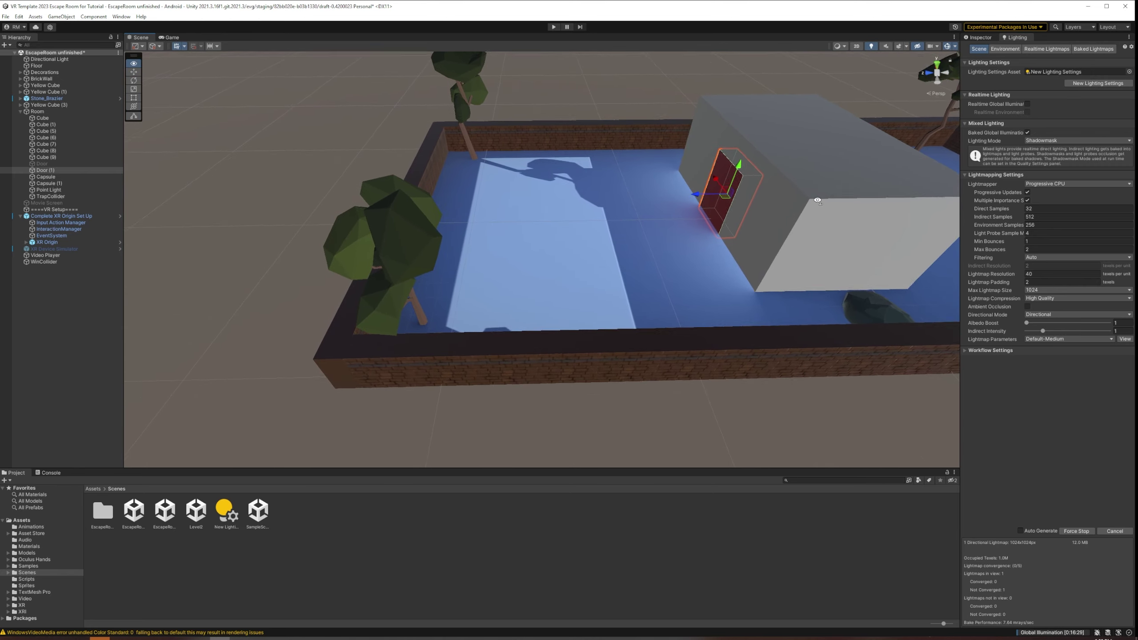
{"action": "scroll", "coordinate": [710, 252], "scroll_direction": "down", "scroll_amount": 5}
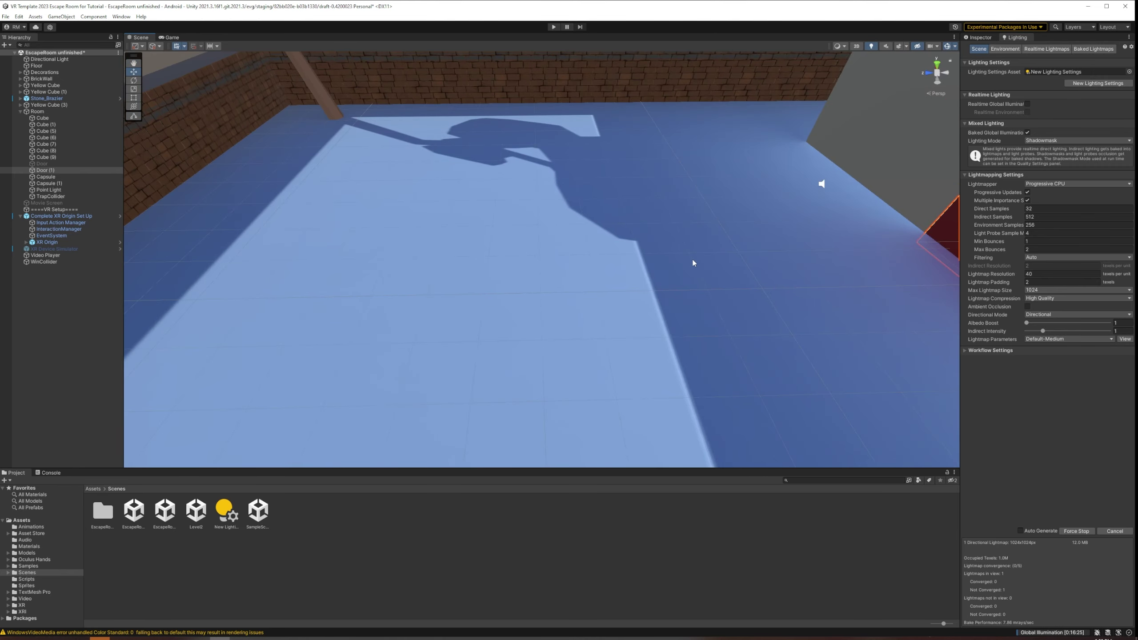
{"action": "scroll", "coordinate": [602, 278], "scroll_direction": "up", "scroll_amount": 3}
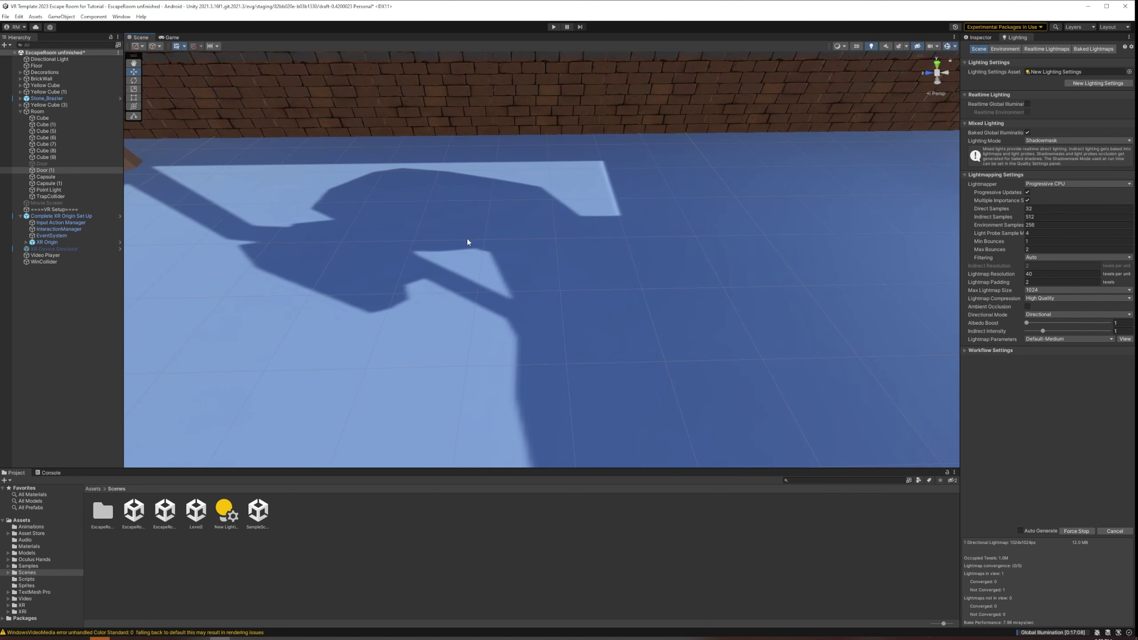
{"action": "left_click_drag", "start_coordinate": [608, 234], "coordinate": [463, 241], "text": "alt"}
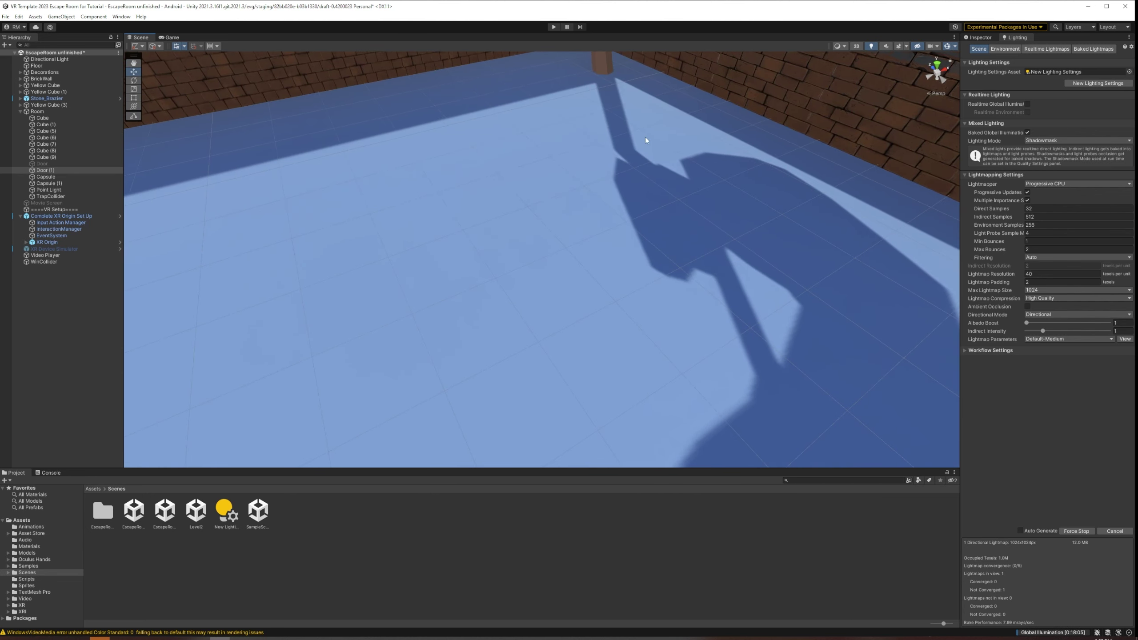
{"action": "right_click_drag", "start_coordinate": [665, 112], "coordinate": [517, 101]}
{"action": "key", "text": "f"}
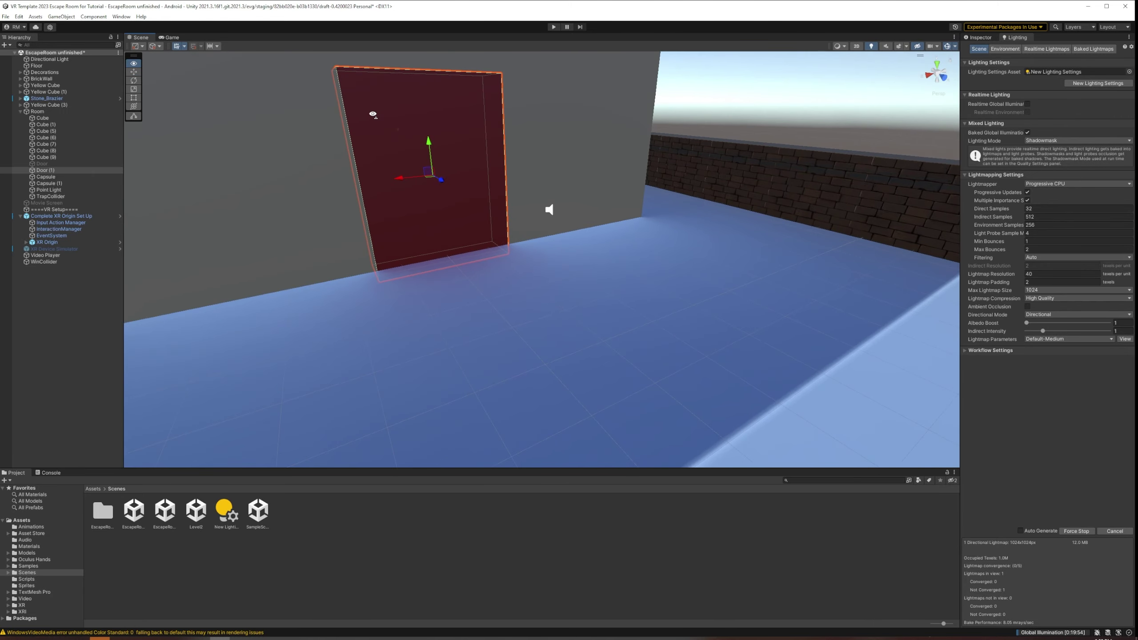
{"action": "middle_click_drag", "start_coordinate": [397, 111], "coordinate": [395, 152]}
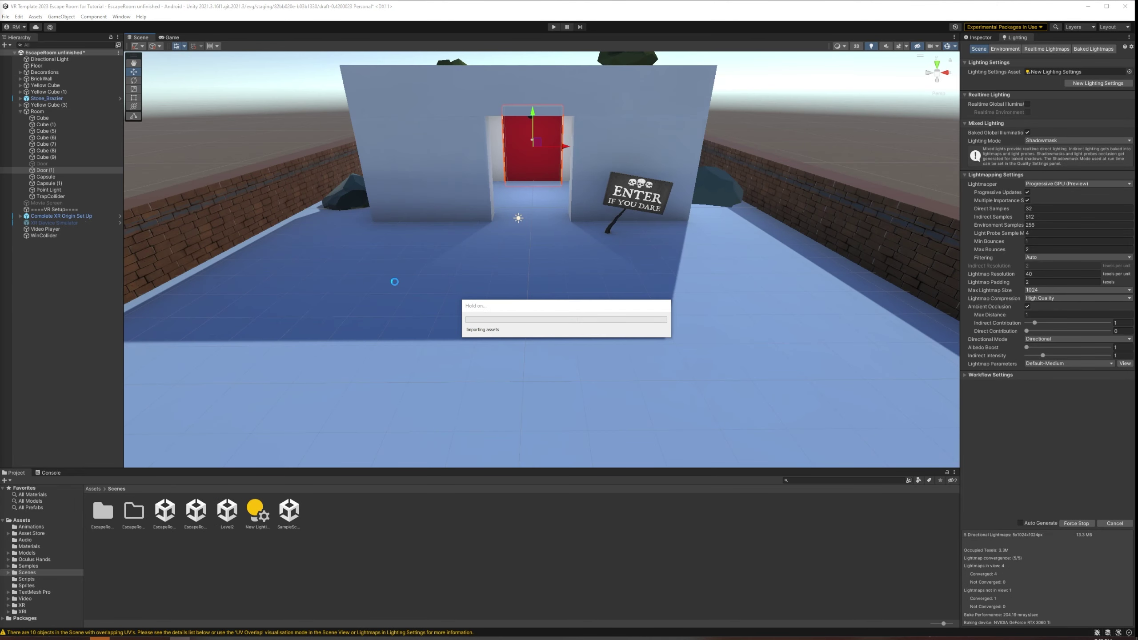
Examine the finished baked shadows on the floor in front of the entrance and beside the building.
{"action": "middle_click_drag", "start_coordinate": [422, 199], "coordinate": [440, 195]}
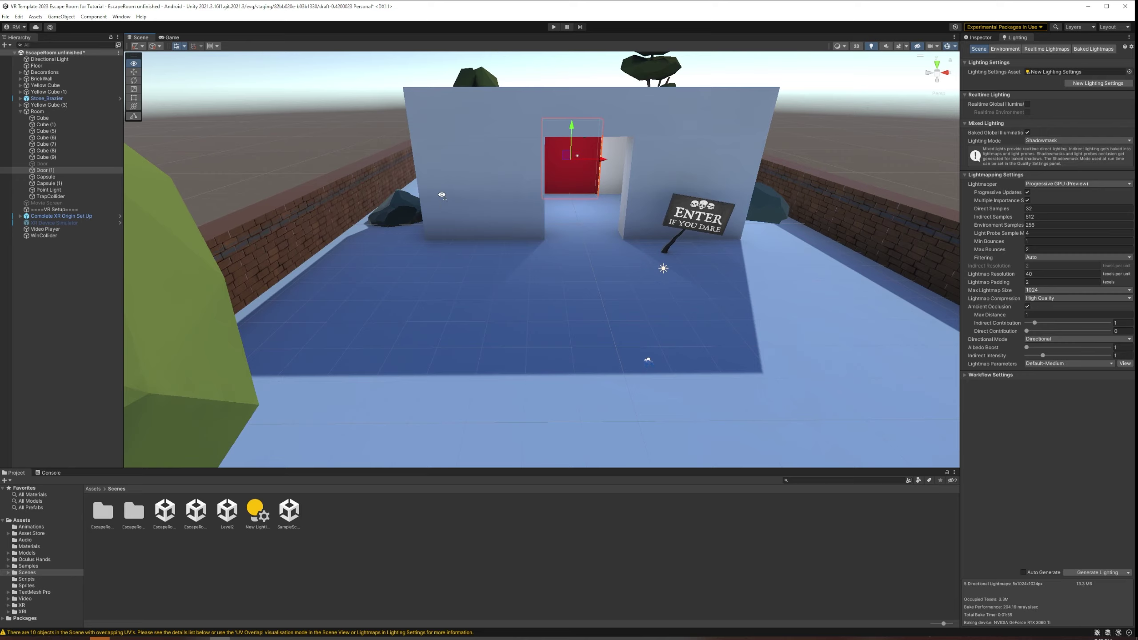
{"action": "right_click_drag", "start_coordinate": [440, 195], "coordinate": [541, 259]}
{"action": "middle_click_drag", "start_coordinate": [541, 259], "coordinate": [551, 299]}
{"action": "scroll", "coordinate": [528, 292], "scroll_direction": "down", "scroll_amount": 4}
{"action": "scroll", "coordinate": [551, 300], "scroll_direction": "up", "scroll_amount": 5}
{"action": "right_click_drag", "start_coordinate": [610, 276], "coordinate": [400, 289]}
{"action": "right_click_drag", "start_coordinate": [564, 279], "coordinate": [511, 209]}
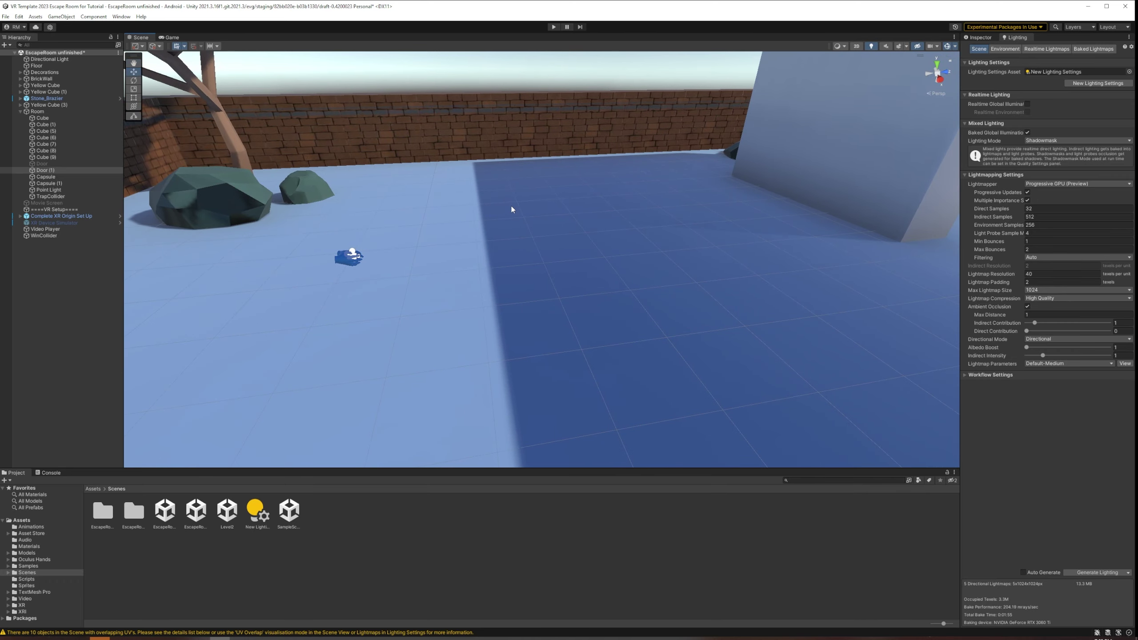
{"action": "scroll", "coordinate": [503, 222], "scroll_direction": "up", "scroll_amount": 4}
{"action": "scroll", "coordinate": [503, 224], "scroll_direction": "down", "scroll_amount": 5}
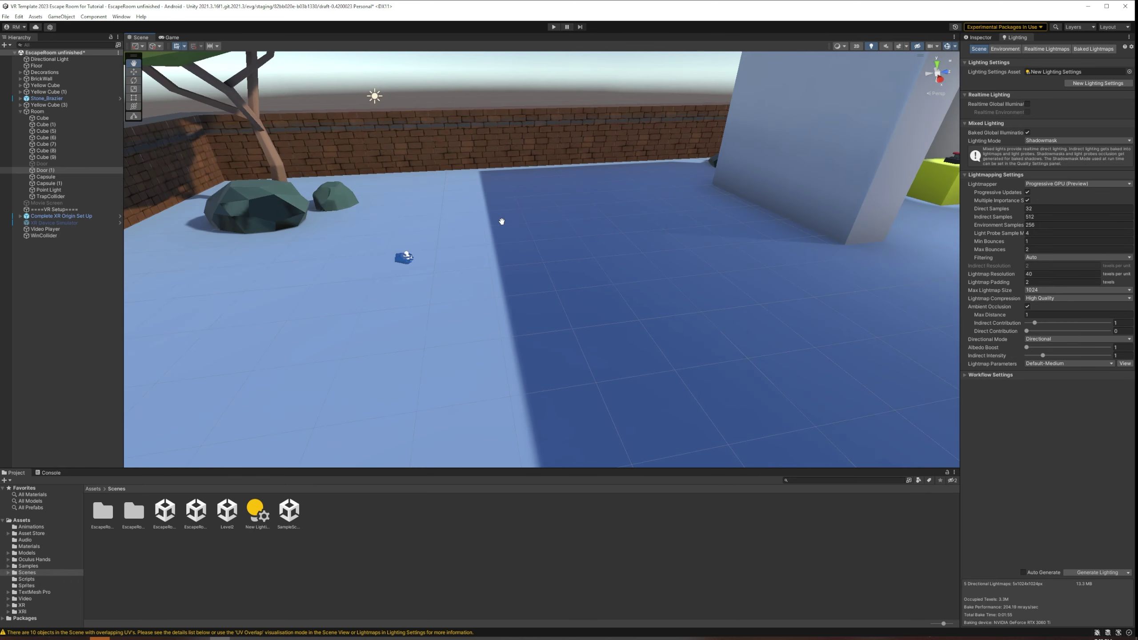
{"action": "middle_click_drag", "start_coordinate": [502, 222], "coordinate": [550, 258]}
Examine the light spilling through the entrance doorway onto the floor near the sign.
{"action": "right_click_drag", "start_coordinate": [442, 309], "coordinate": [560, 311]}
{"action": "scroll", "coordinate": [560, 312], "scroll_direction": "up", "scroll_amount": 4}
{"action": "scroll", "coordinate": [593, 299], "scroll_direction": "up", "scroll_amount": 2}
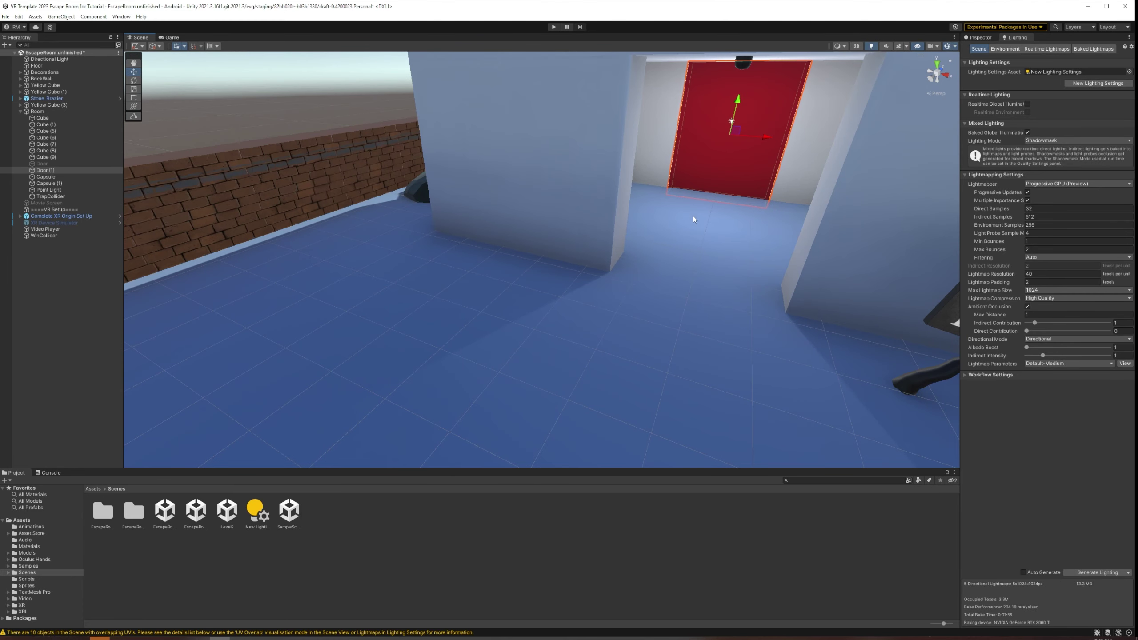
{"action": "scroll", "coordinate": [757, 344], "scroll_direction": "down", "scroll_amount": 6}
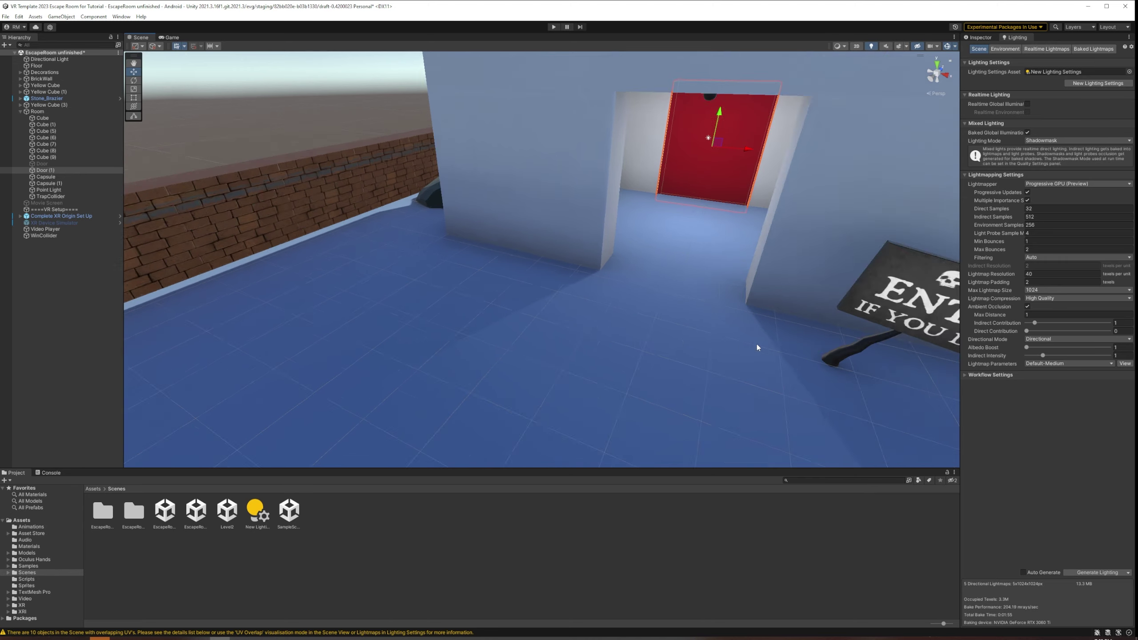
{"action": "scroll", "coordinate": [762, 340], "scroll_direction": "up", "scroll_amount": 6}
{"action": "middle_click_drag", "start_coordinate": [817, 242], "coordinate": [736, 322]}
{"action": "scroll", "coordinate": [736, 322], "scroll_direction": "up", "scroll_amount": 6}
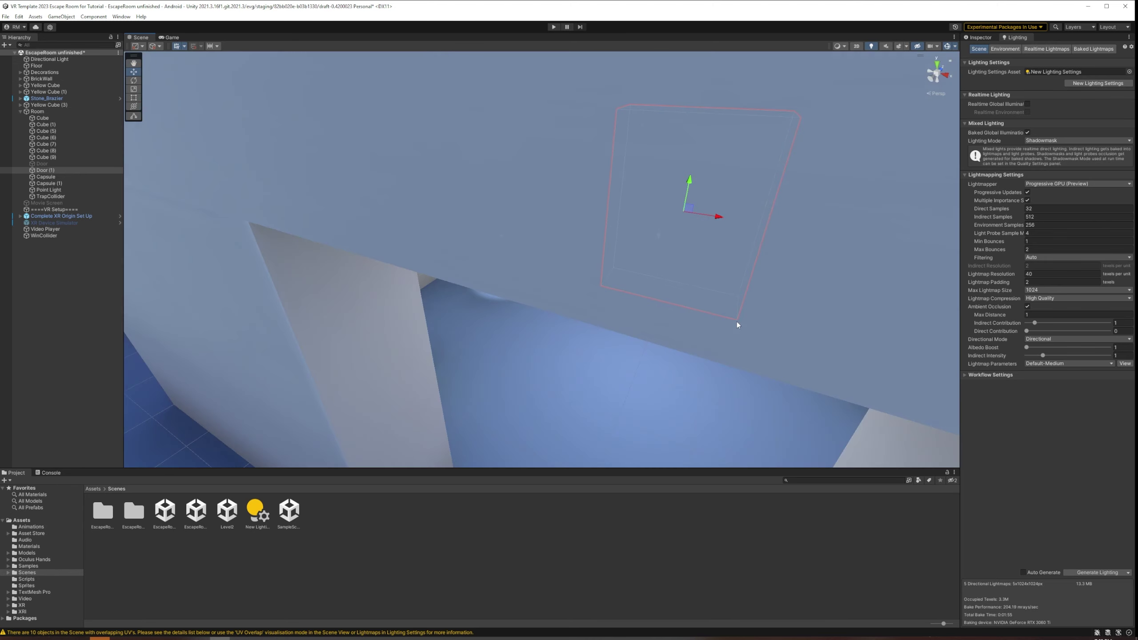
Examine the baked shading in the room's corners and around the yellow cubes, red door and stone brazier.
{"action": "right_click_drag", "start_coordinate": [736, 322], "coordinate": [600, 267]}
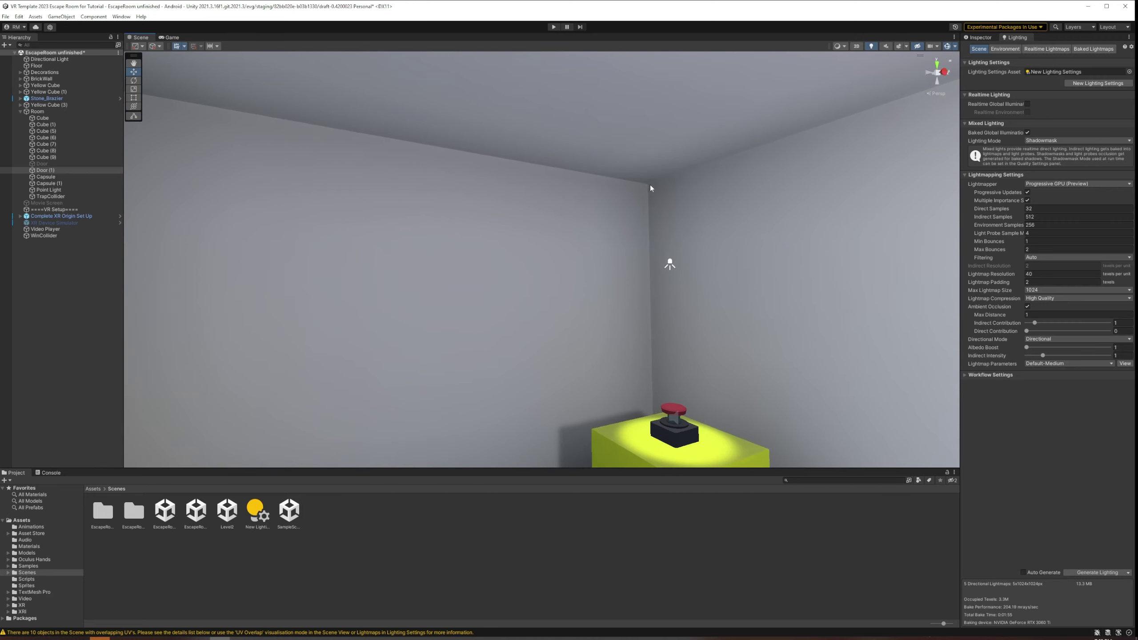
{"action": "middle_click_drag", "start_coordinate": [274, 128], "coordinate": [297, 135]}
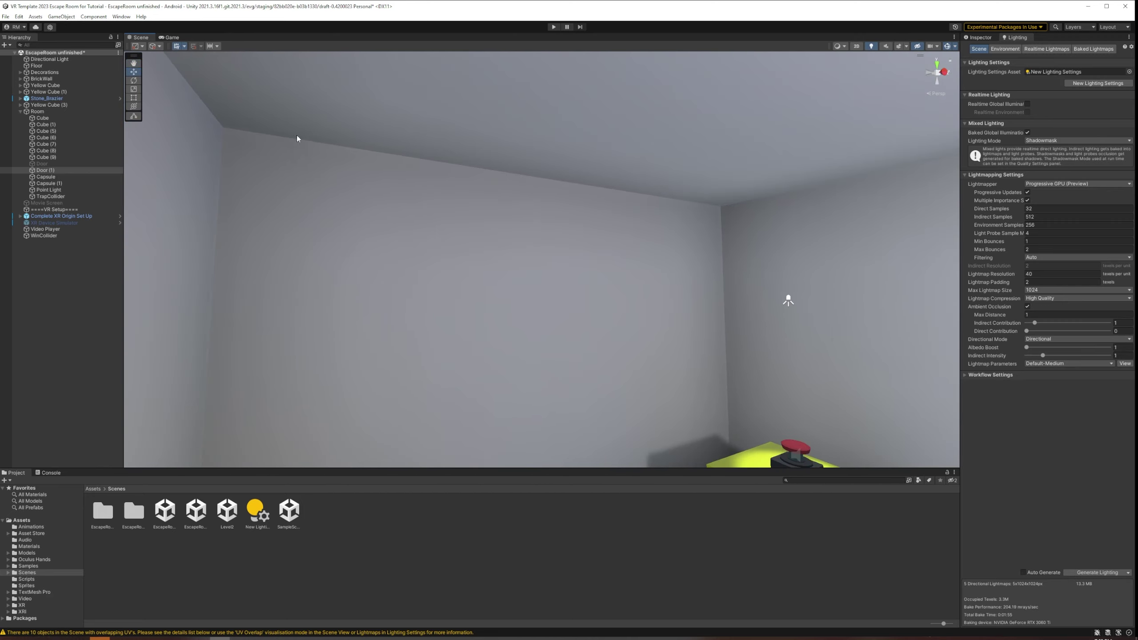
{"action": "right_click_drag", "start_coordinate": [445, 200], "coordinate": [375, 258]}
{"action": "middle_click_drag", "start_coordinate": [597, 274], "coordinate": [568, 273]}
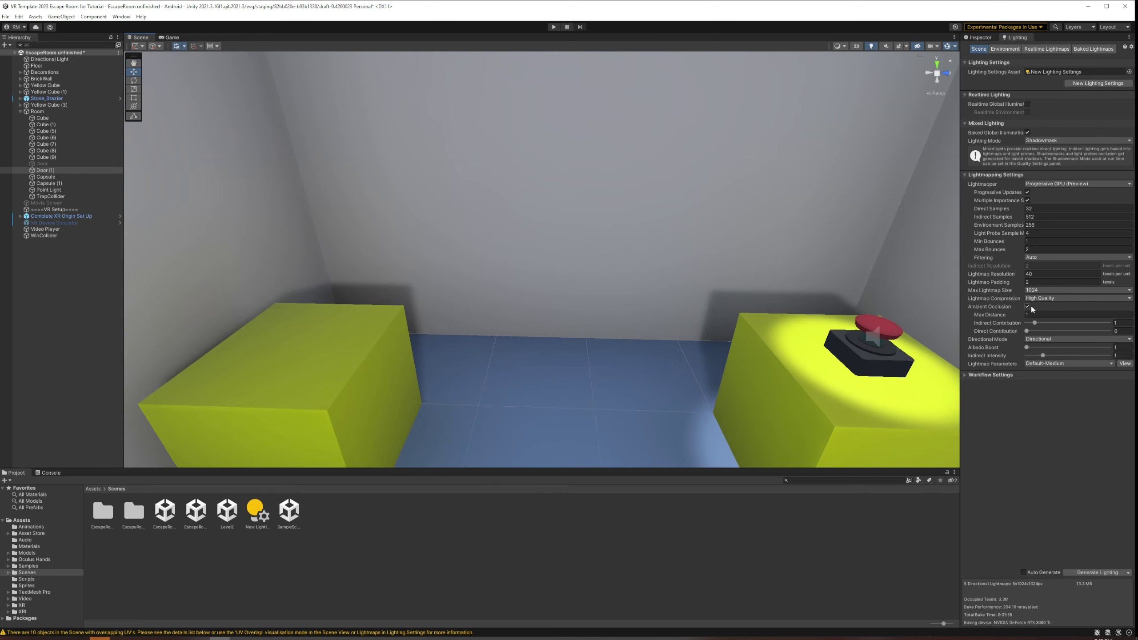
{"action": "right_click_drag", "start_coordinate": [488, 334], "coordinate": [886, 283]}
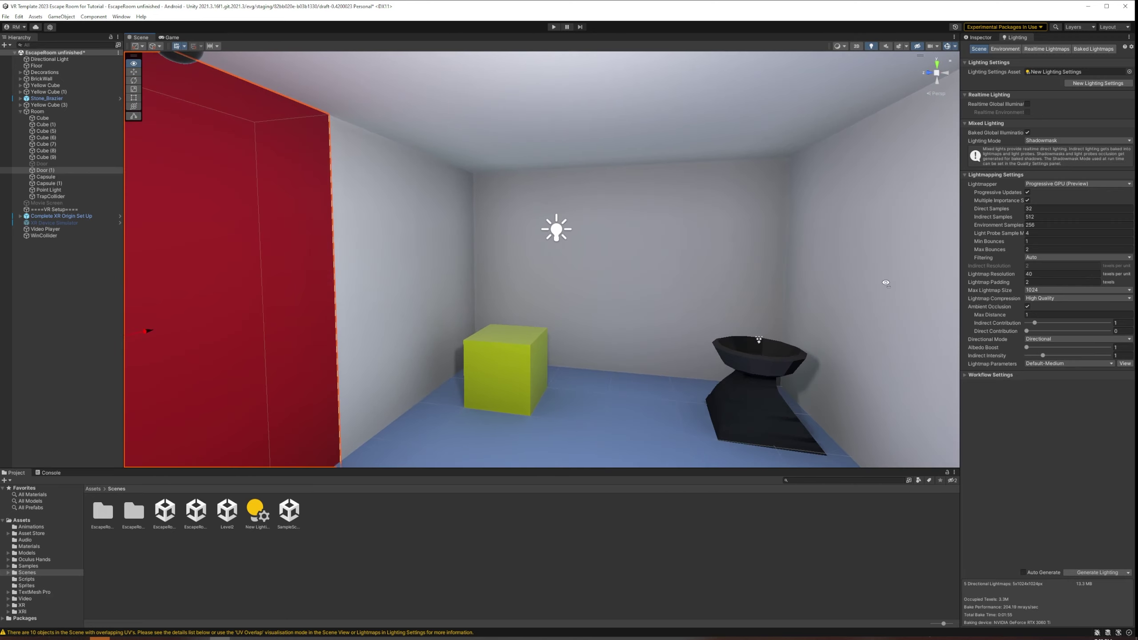
{"action": "scroll", "coordinate": [588, 306], "scroll_direction": "up", "scroll_amount": 3}
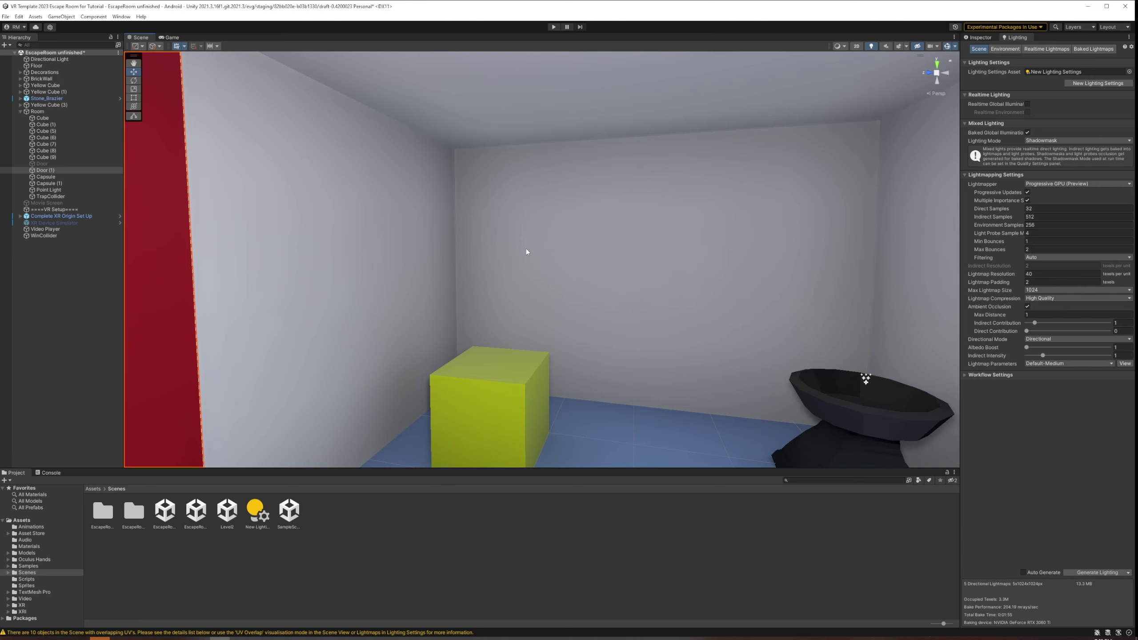
{"action": "right_click_drag", "start_coordinate": [667, 366], "coordinate": [566, 381]}
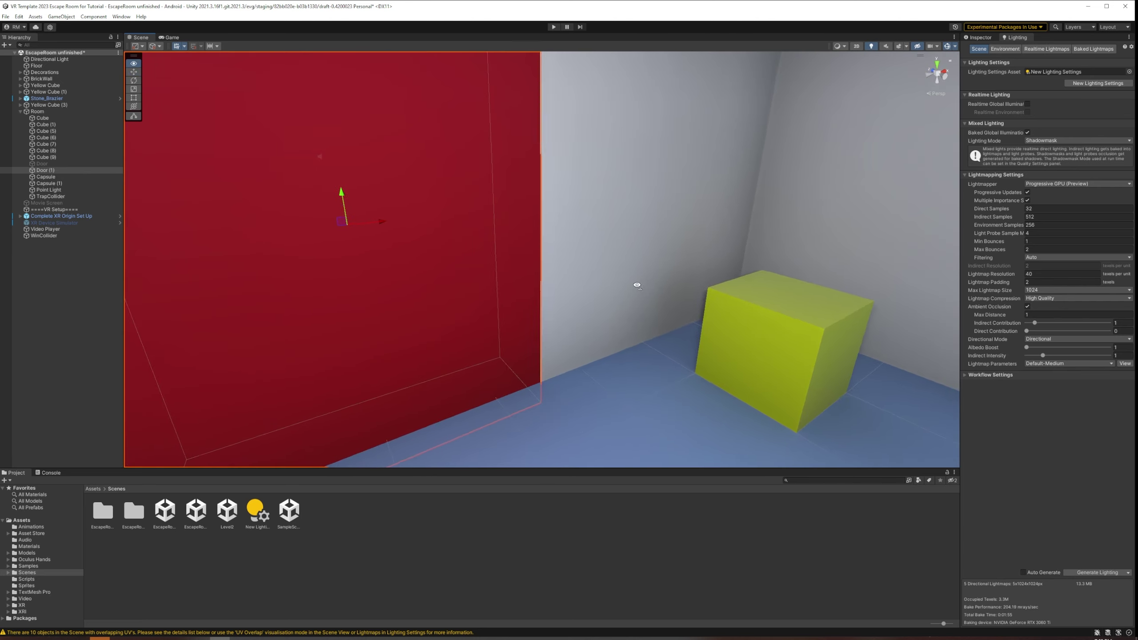
{"action": "right_click_drag", "start_coordinate": [725, 321], "coordinate": [816, 285]}
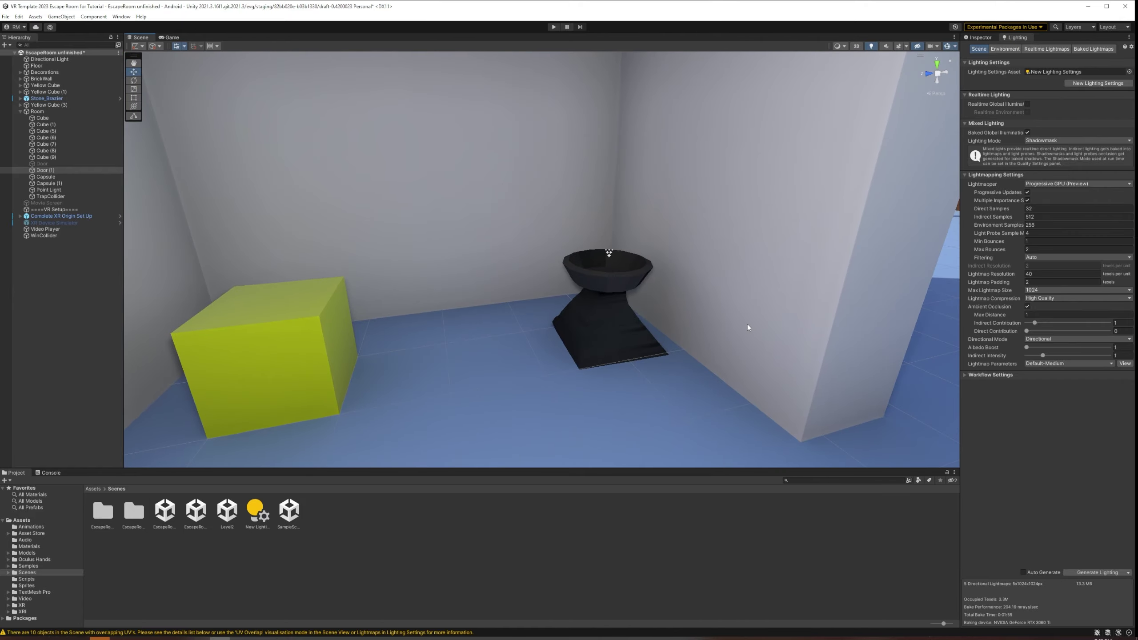
{"action": "right_click_drag", "start_coordinate": [690, 352], "coordinate": [536, 288]}
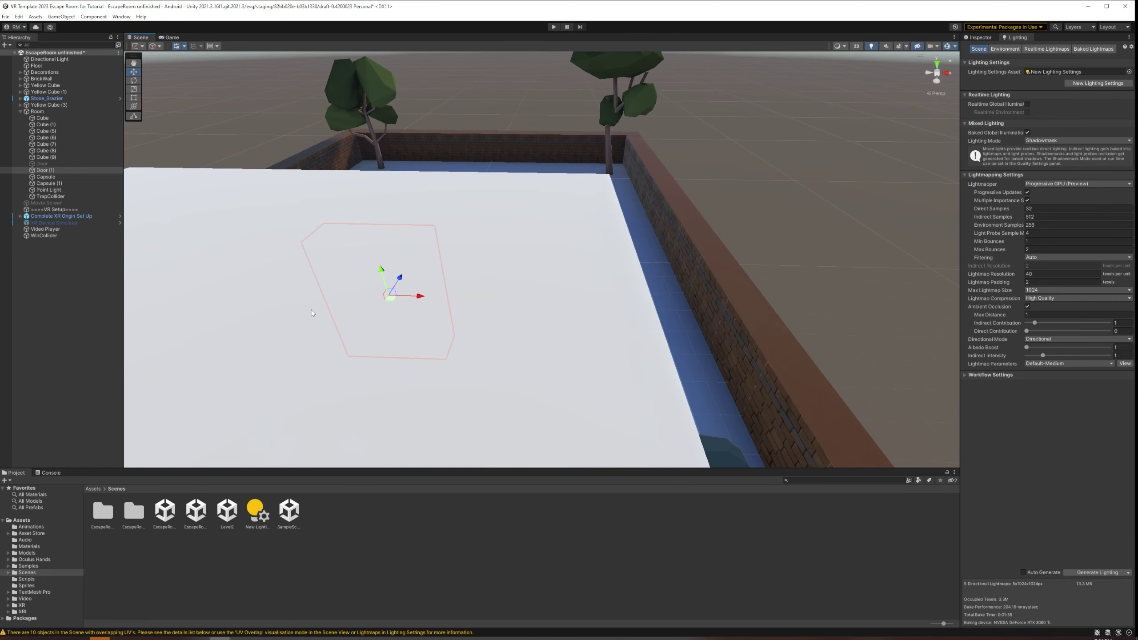
Compare the front wall and the floor outside the entrance with the lit interior seen through the doorway.
{"action": "right_click_drag", "start_coordinate": [312, 314], "coordinate": [391, 191]}
{"action": "right_click_drag", "start_coordinate": [554, 271], "coordinate": [510, 219]}
{"action": "middle_click_drag", "start_coordinate": [541, 269], "coordinate": [542, 264]}
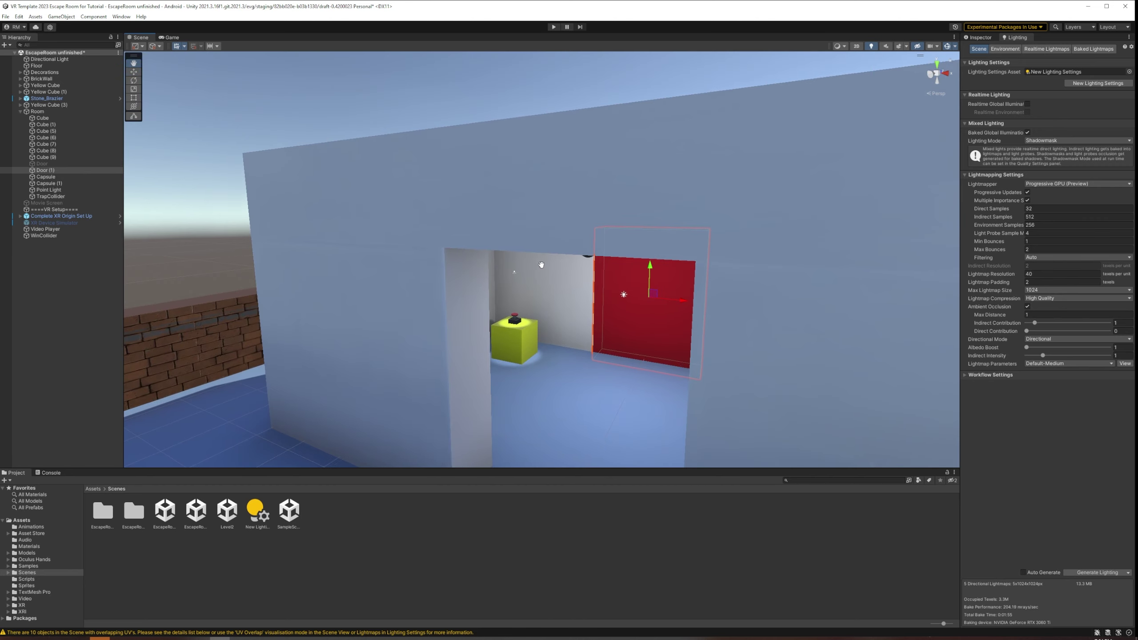
{"action": "right_click_drag", "start_coordinate": [542, 264], "coordinate": [557, 230]}
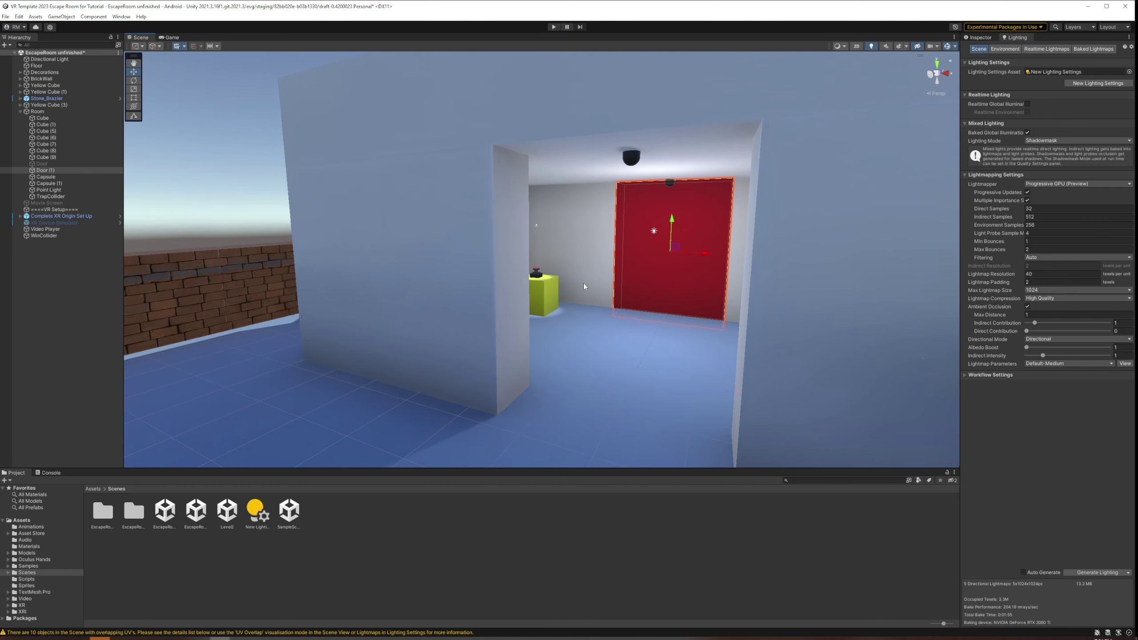
{"action": "right_click_drag", "start_coordinate": [470, 312], "coordinate": [595, 428]}
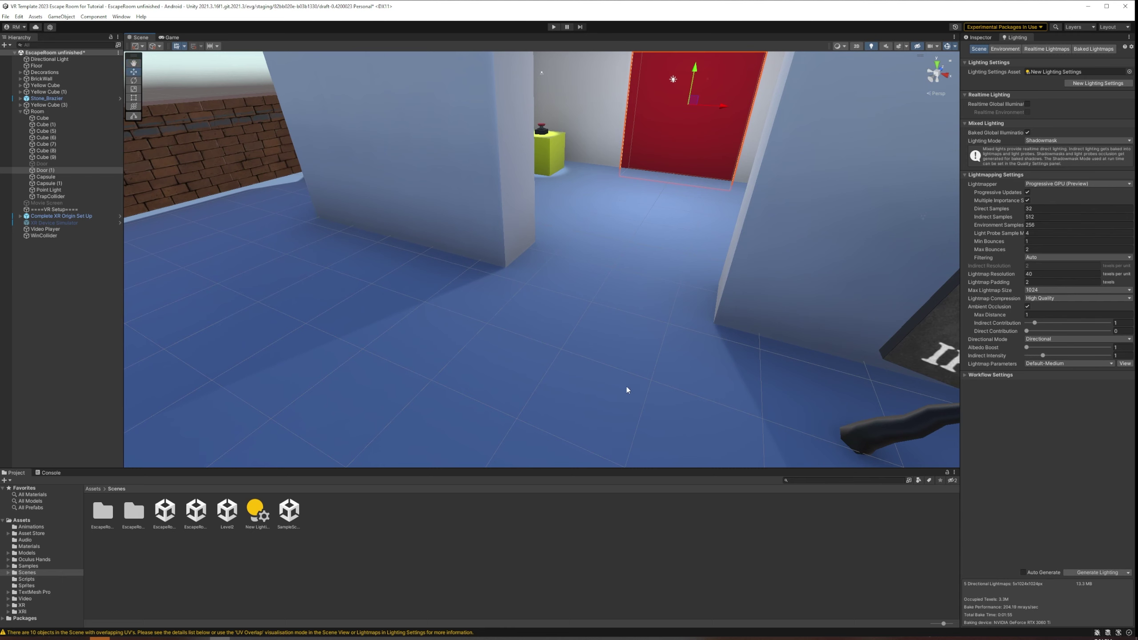
{"action": "scroll", "coordinate": [633, 309], "scroll_direction": "down", "scroll_amount": 5}
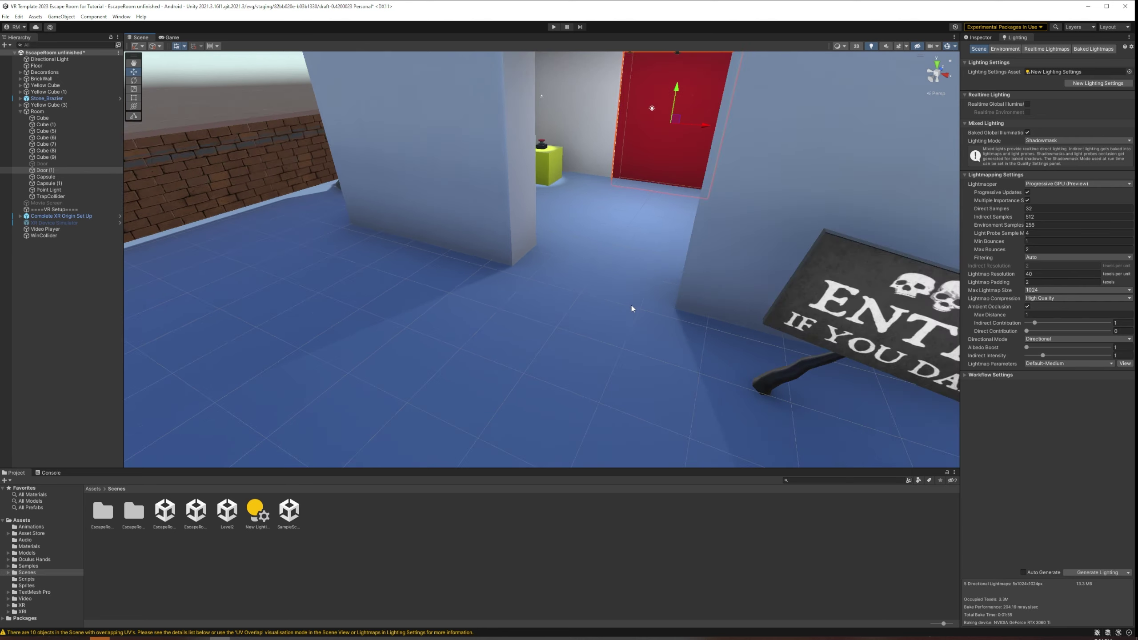
{"action": "right_click_drag", "start_coordinate": [633, 307], "coordinate": [688, 260]}
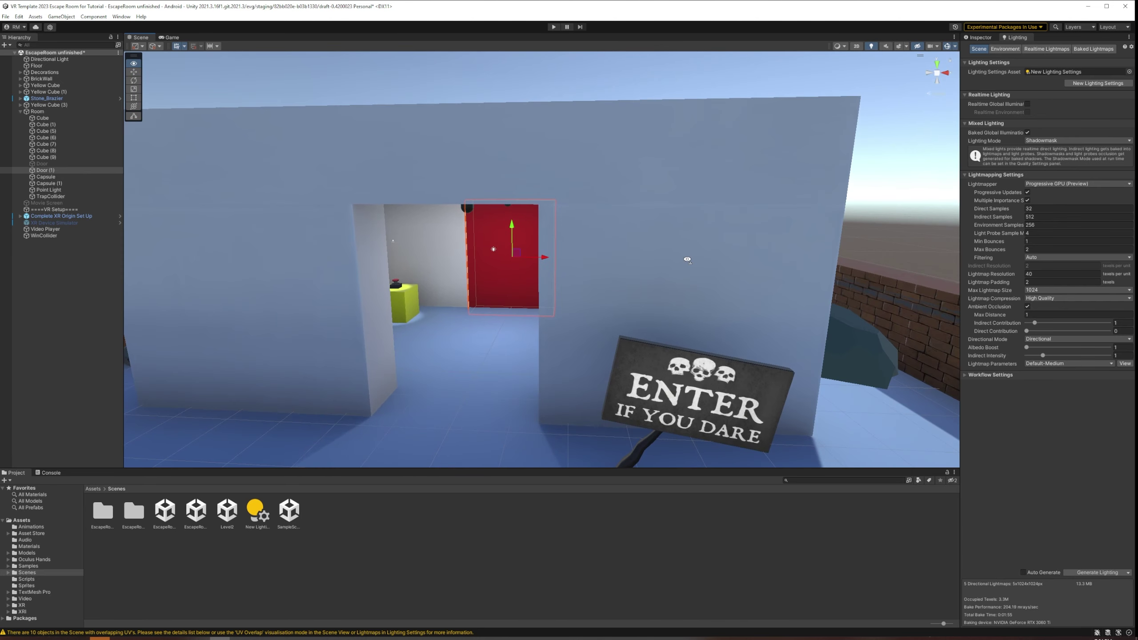
{"action": "scroll", "coordinate": [530, 346], "scroll_direction": "up", "scroll_amount": 4}
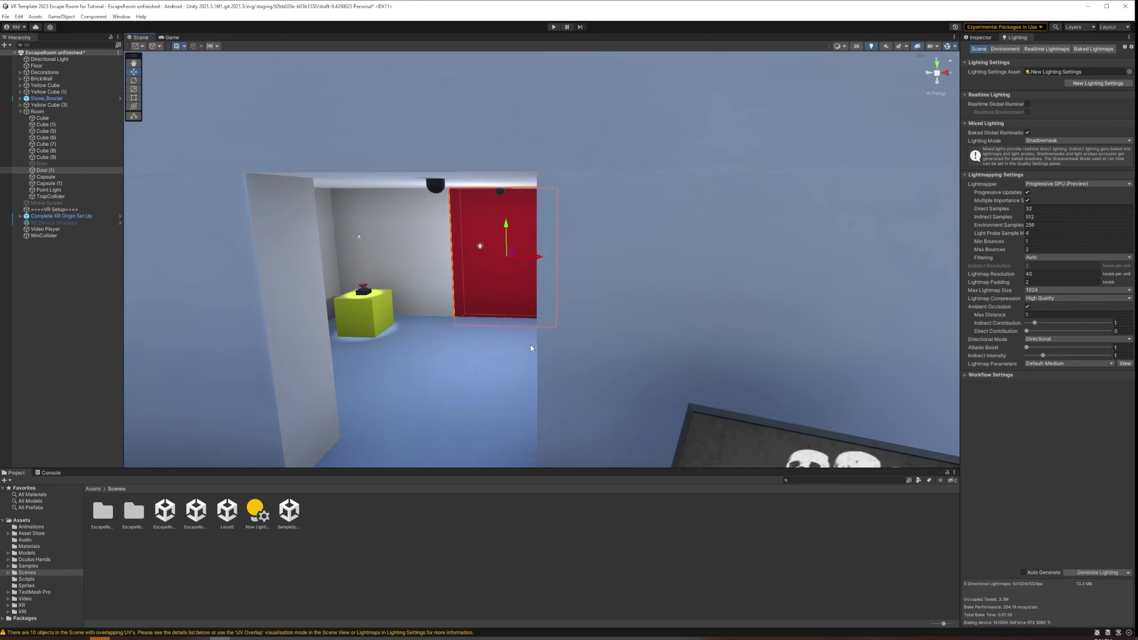
{"action": "middle_click_drag", "start_coordinate": [536, 344], "coordinate": [627, 353]}
{"action": "scroll", "coordinate": [627, 353], "scroll_direction": "up", "scroll_amount": 1}
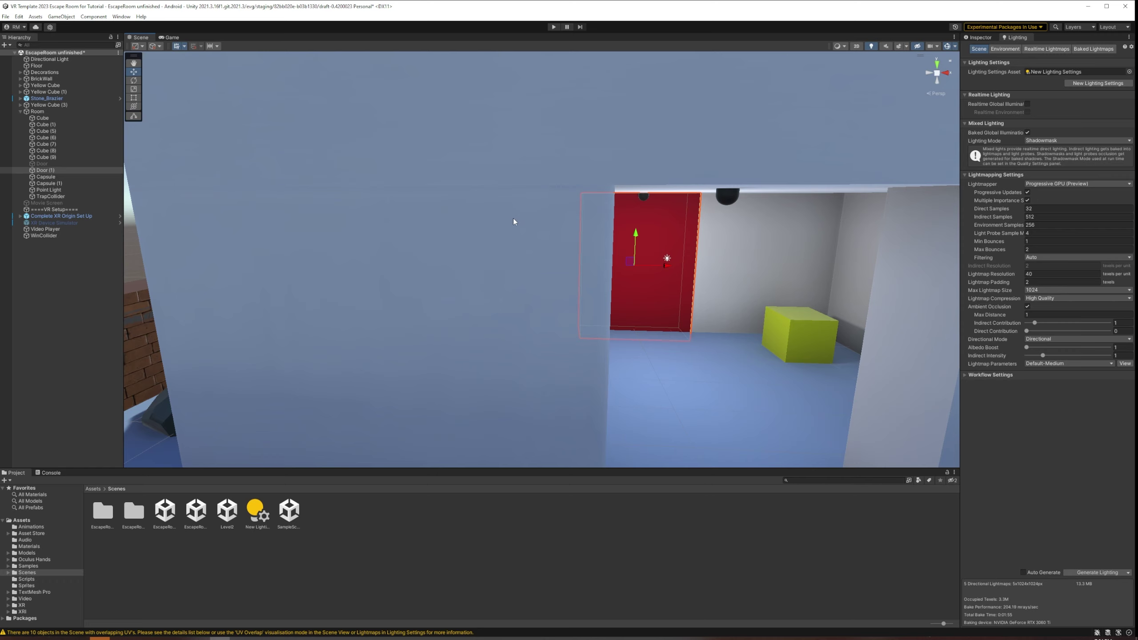
Examine the shading on the outer wall, the ceiling around its lamp, and the red door from inside the room.
{"action": "right_click_drag", "start_coordinate": [513, 218], "coordinate": [537, 200]}
{"action": "middle_click_drag", "start_coordinate": [537, 201], "coordinate": [529, 174]}
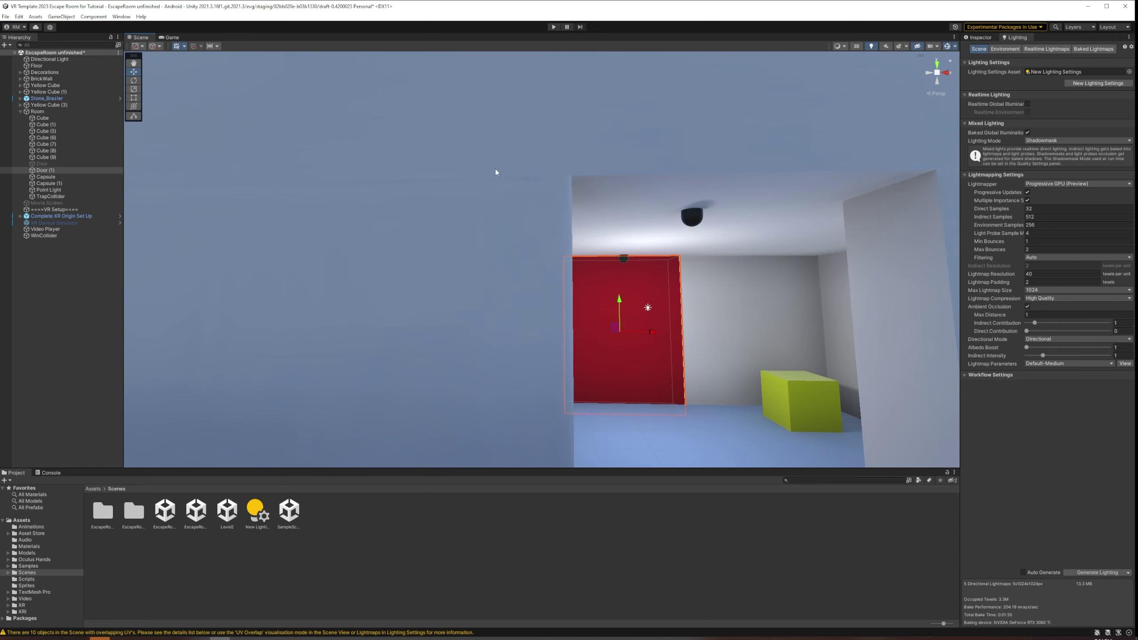
{"action": "right_click_drag", "start_coordinate": [495, 169], "coordinate": [427, 167]}
{"action": "scroll", "coordinate": [428, 169], "scroll_direction": "up", "scroll_amount": 2}
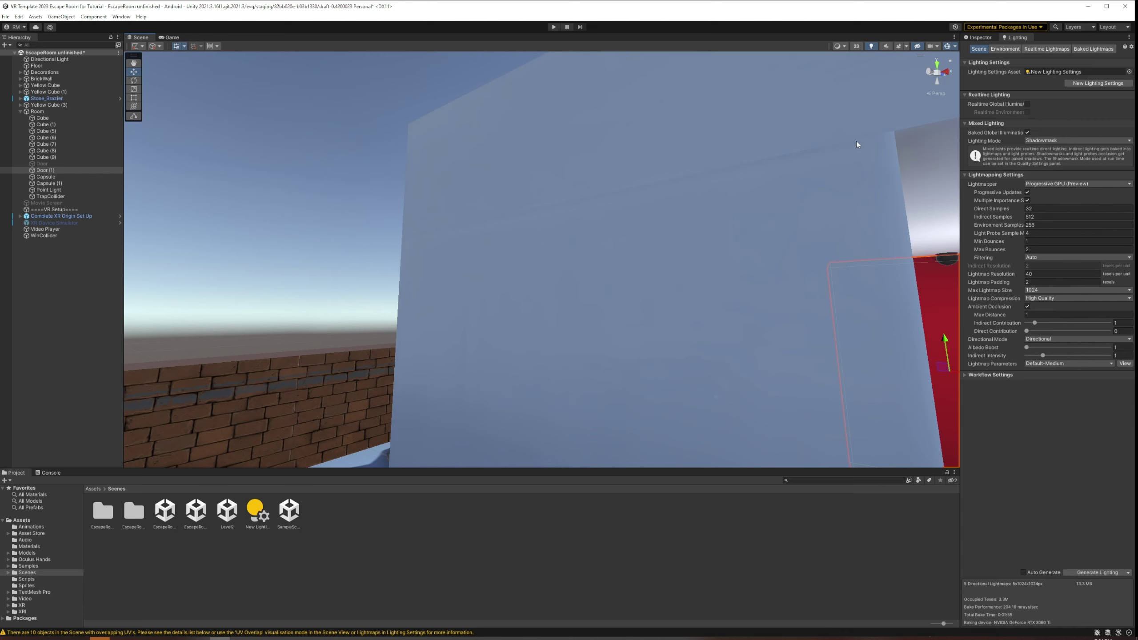
{"action": "middle_click_drag", "start_coordinate": [699, 254], "coordinate": [620, 253]}
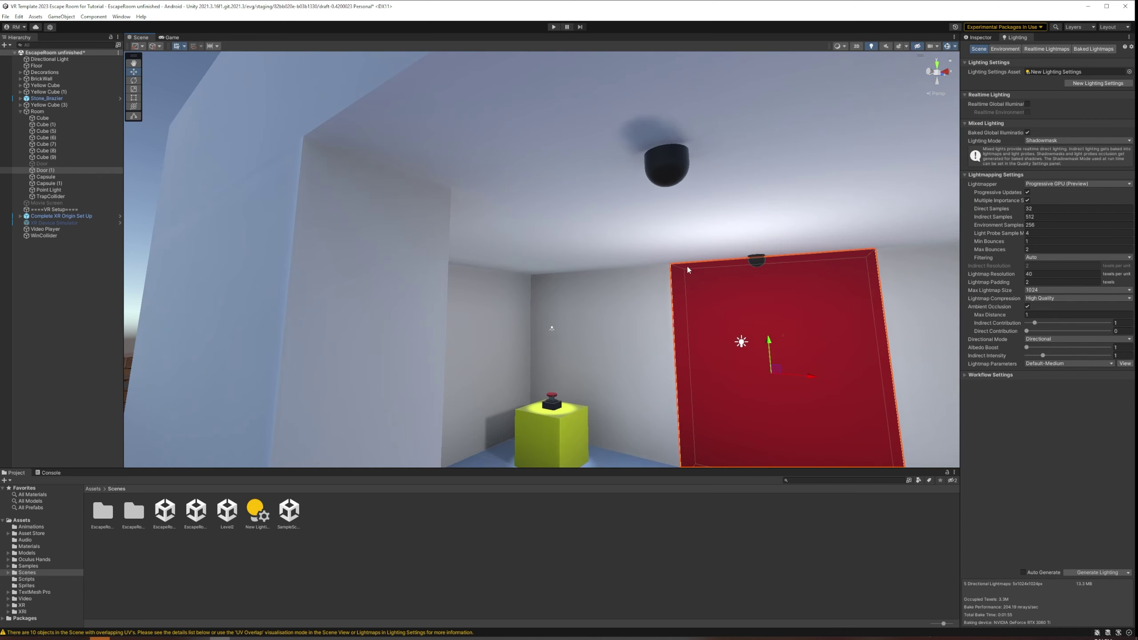
{"action": "scroll", "coordinate": [685, 269], "scroll_direction": "up", "scroll_amount": 3}
{"action": "right_click_drag", "start_coordinate": [670, 297], "coordinate": [703, 330]}
{"action": "middle_click_drag", "start_coordinate": [702, 329], "coordinate": [604, 298]}
{"action": "scroll", "coordinate": [691, 306], "scroll_direction": "up", "scroll_amount": 3}
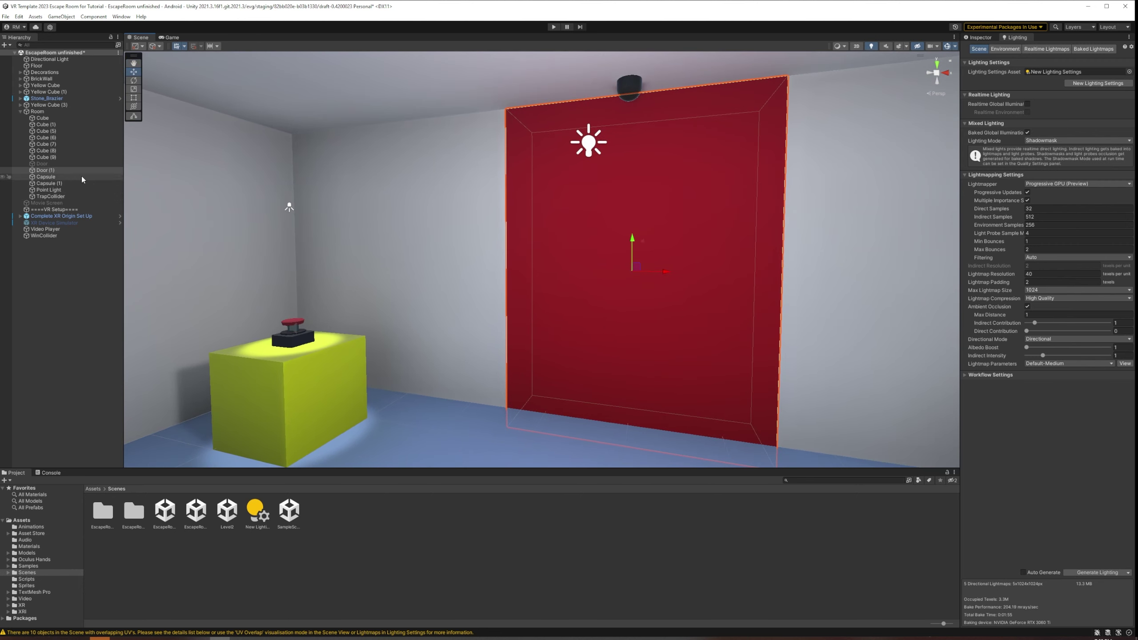
Deactivate Door (1) to open the rear doorway and expose the surfaces baked behind it.
{"action": "left_click", "coordinate": [979, 38]}
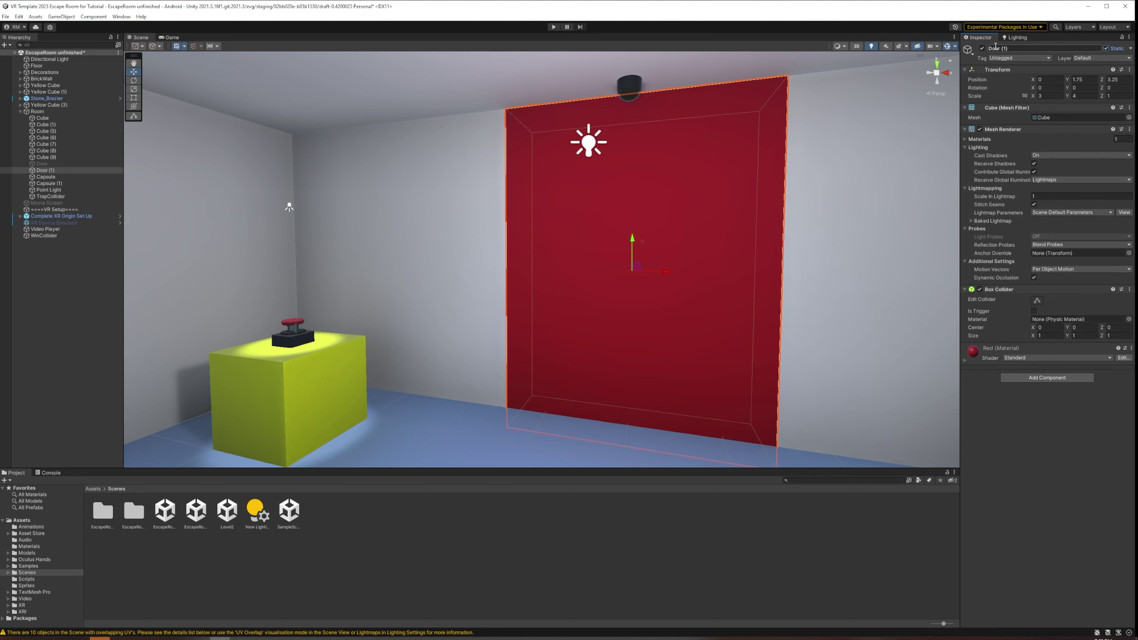
{"action": "left_click", "coordinate": [983, 49]}
{"action": "scroll", "coordinate": [754, 153], "scroll_direction": "up", "scroll_amount": 4}
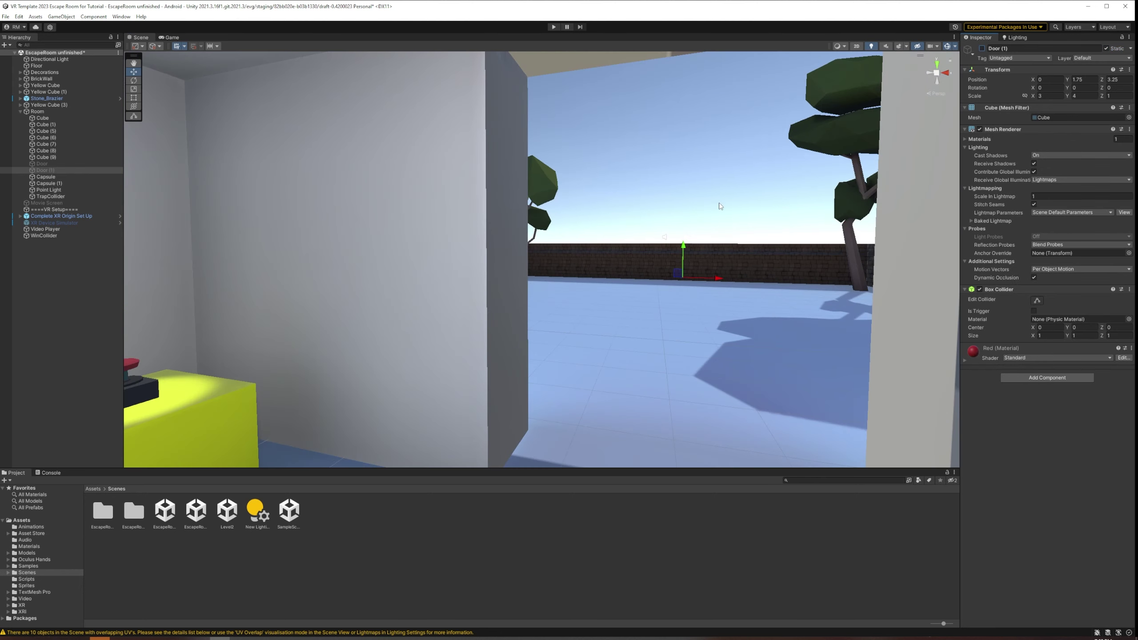
{"action": "key", "text": "f"}
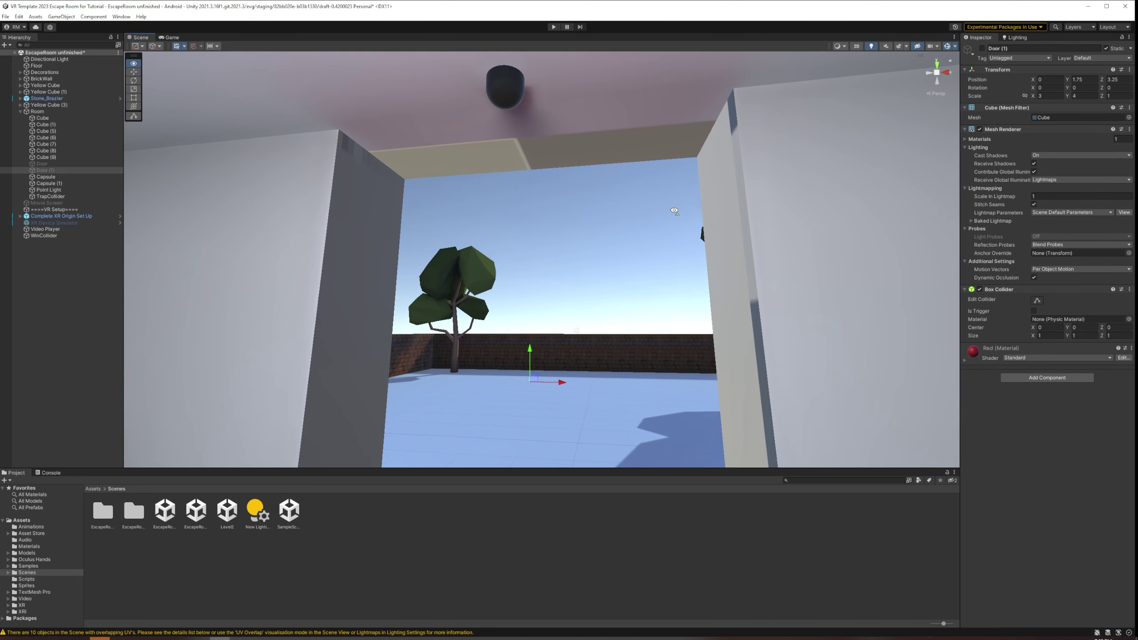
Examine the baked light and shadows on the open rear doorway's frame, ceiling and floor, and on the room's walls.
{"action": "right_click_drag", "start_coordinate": [642, 228], "coordinate": [689, 258]}
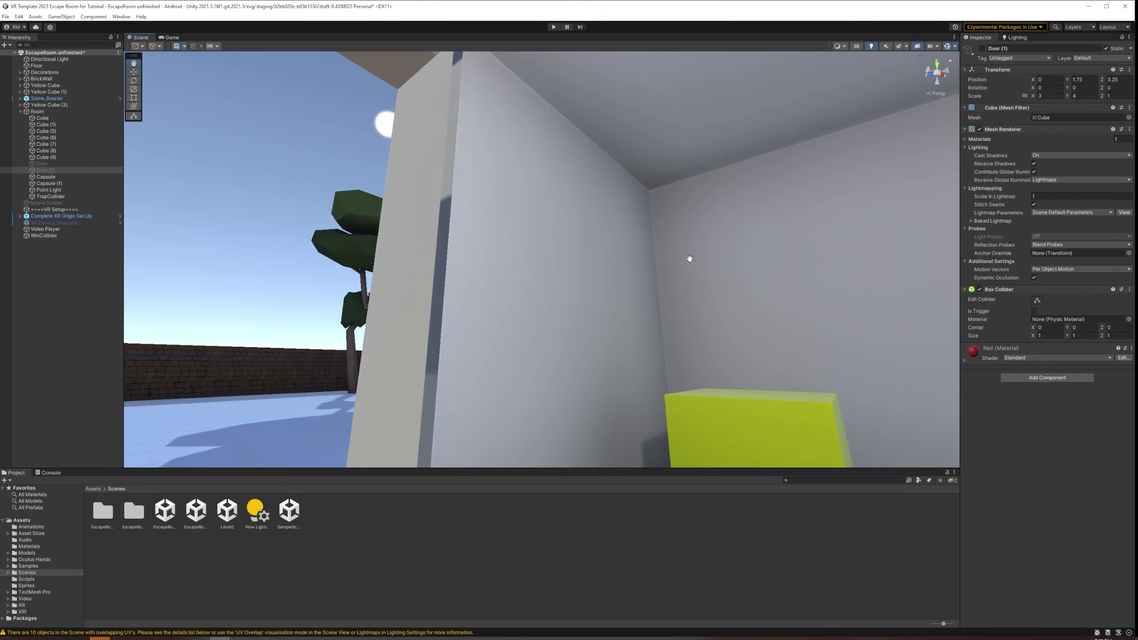
{"action": "middle_click_drag", "start_coordinate": [688, 258], "coordinate": [708, 270]}
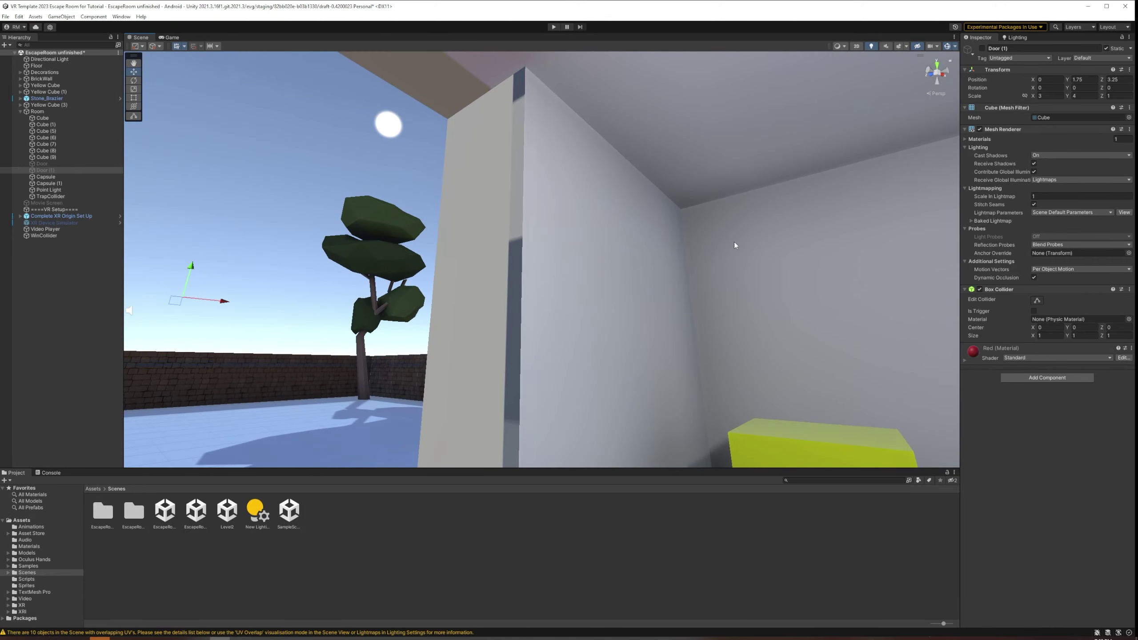
{"action": "right_click_drag", "start_coordinate": [735, 243], "coordinate": [675, 228]}
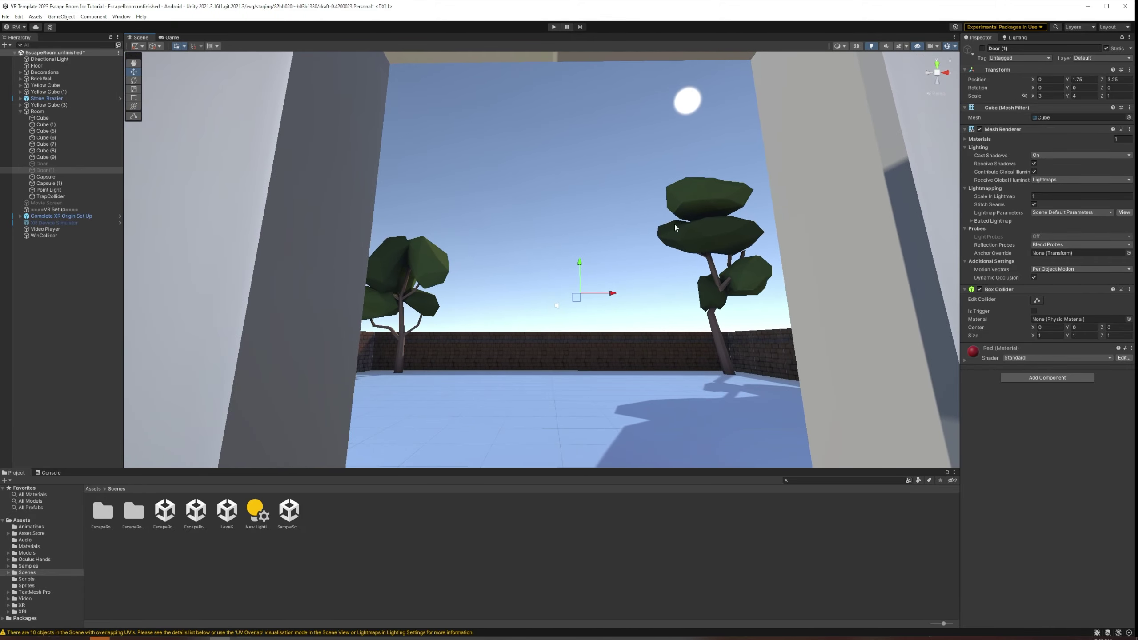
{"action": "middle_click_drag", "start_coordinate": [675, 228], "coordinate": [649, 269]}
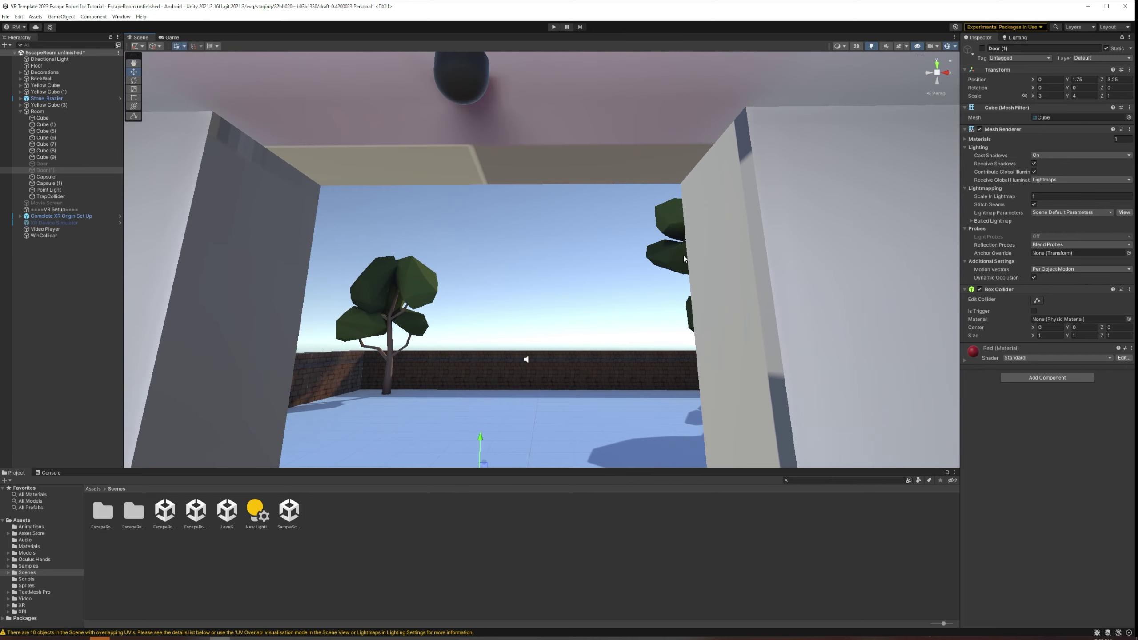
{"action": "right_click_drag", "start_coordinate": [649, 269], "coordinate": [598, 328]}
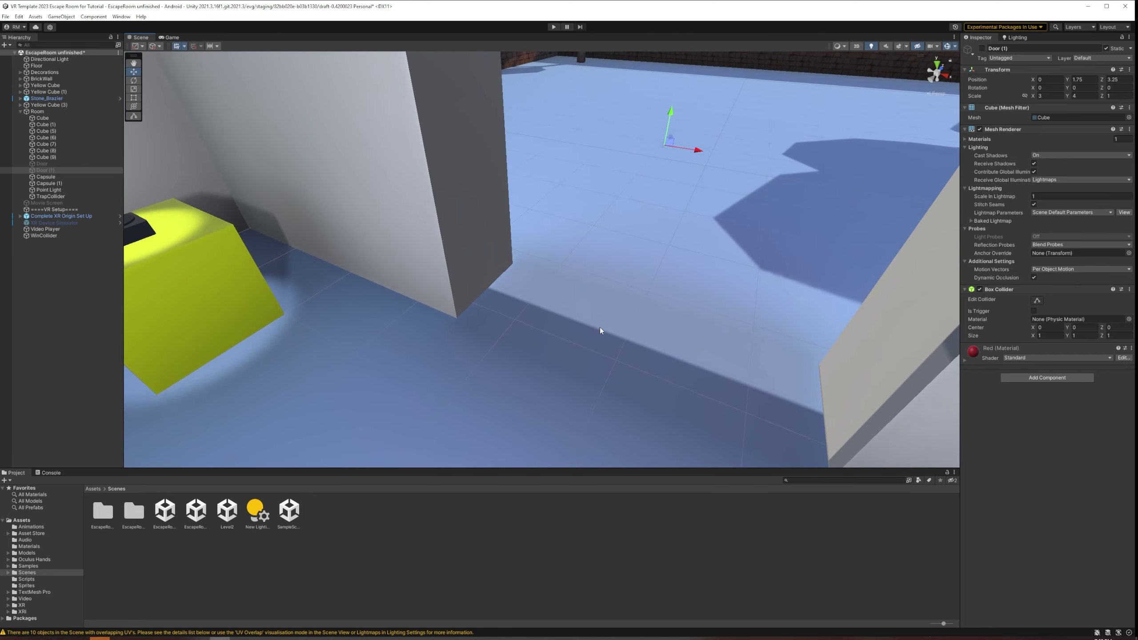
{"action": "right_click_drag", "start_coordinate": [671, 324], "coordinate": [714, 224]}
{"action": "scroll", "coordinate": [744, 228], "scroll_direction": "down", "scroll_amount": 15}
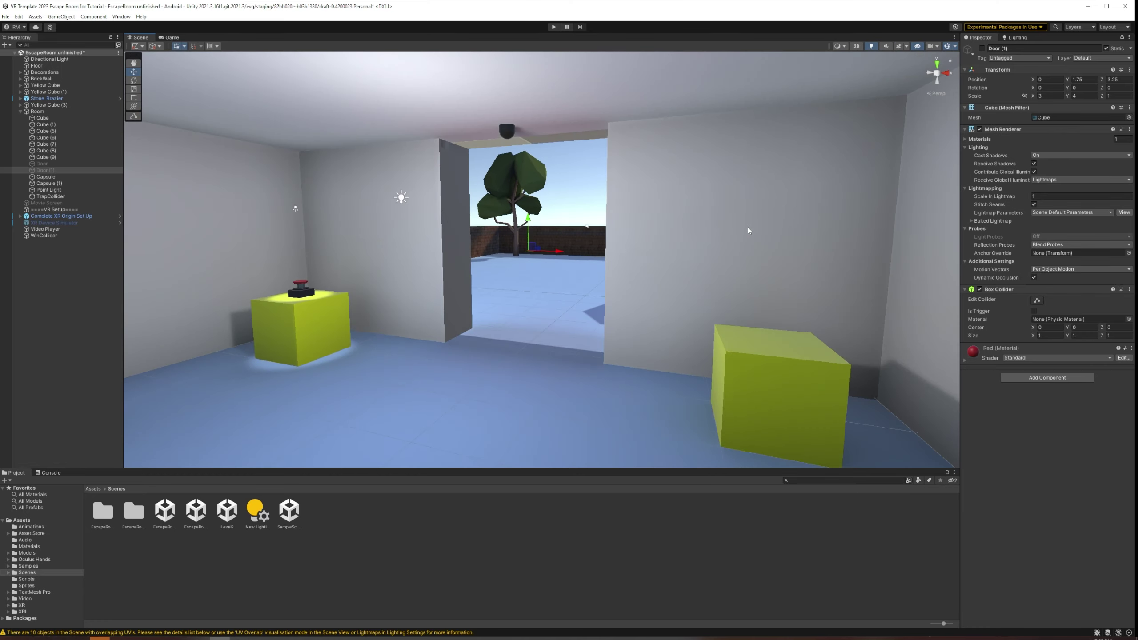
{"action": "left_click_drag", "start_coordinate": [731, 255], "coordinate": [524, 262], "text": "alt"}
{"action": "middle_click_drag", "start_coordinate": [546, 264], "coordinate": [510, 279]}
{"action": "right_click_drag", "start_coordinate": [575, 323], "coordinate": [580, 306]}
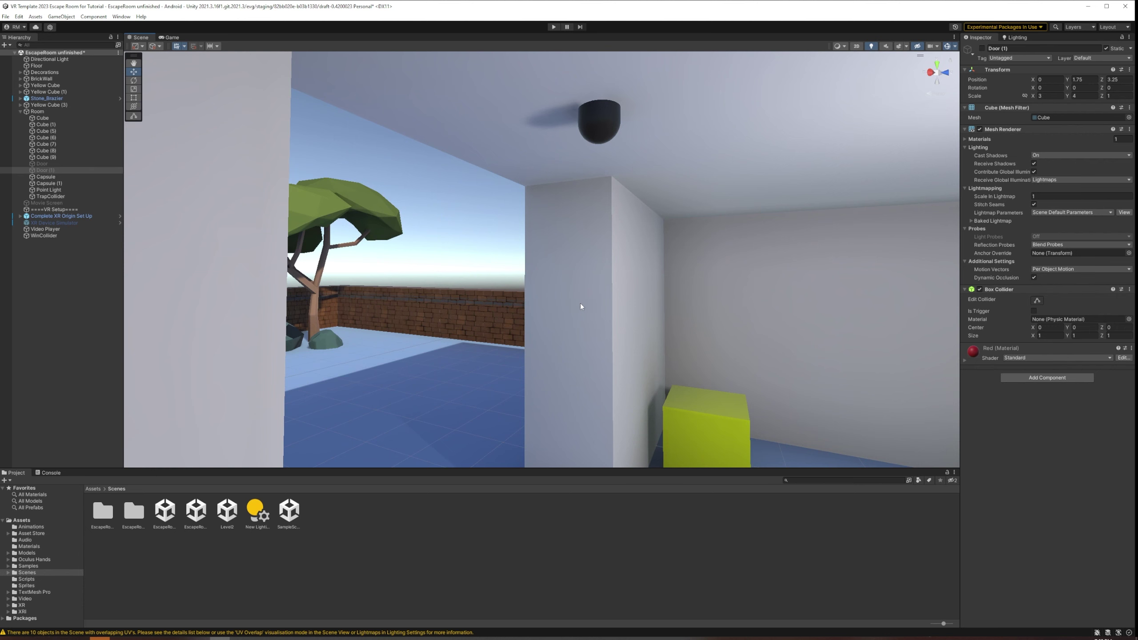
Show the scene's baked lightmaps in the lighting settings, then view the room and its open rear doorway.
{"action": "left_click", "coordinate": [1016, 38]}
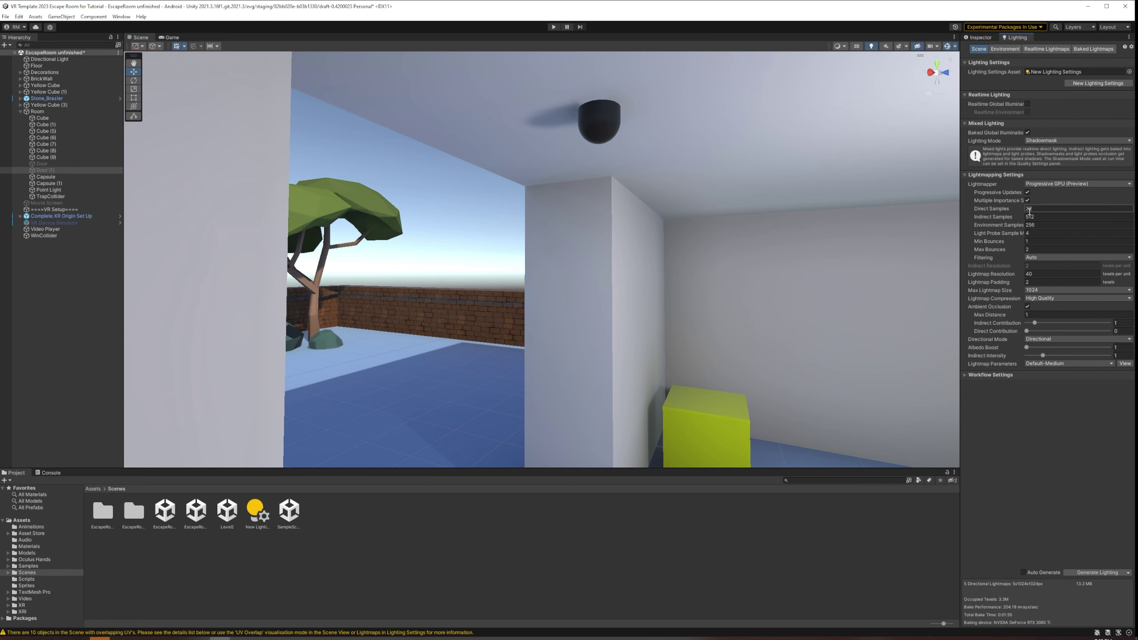
{"action": "left_click", "coordinate": [1028, 233]}
{"action": "left_click", "coordinate": [1079, 49]}
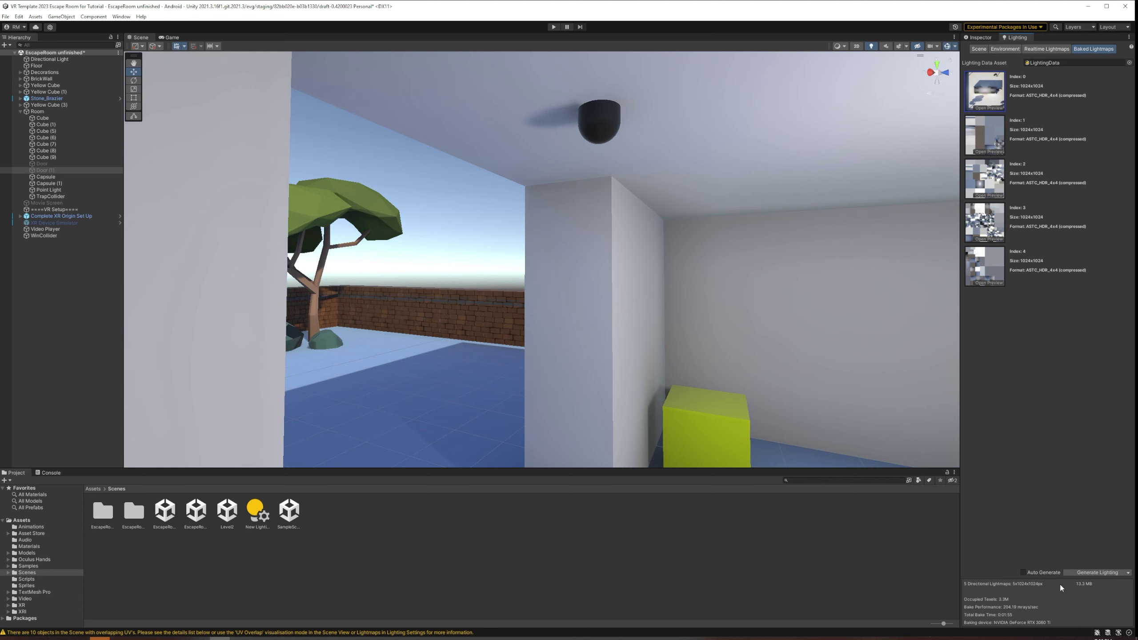
{"action": "right_click_drag", "start_coordinate": [661, 361], "coordinate": [869, 411]}
{"action": "middle_click_drag", "start_coordinate": [701, 351], "coordinate": [744, 358]}
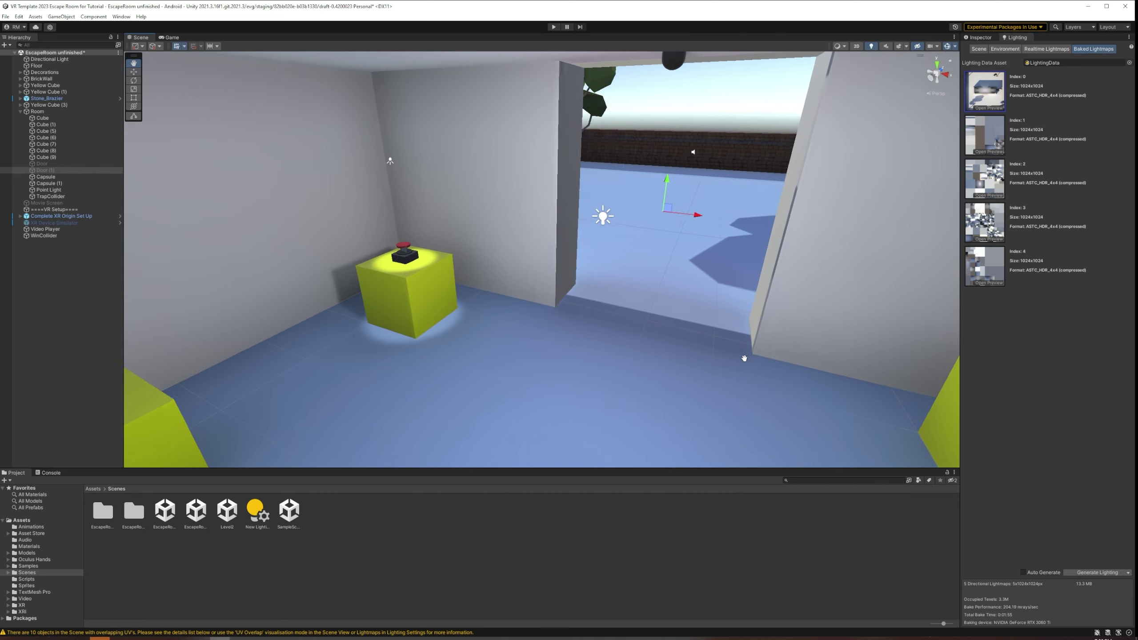